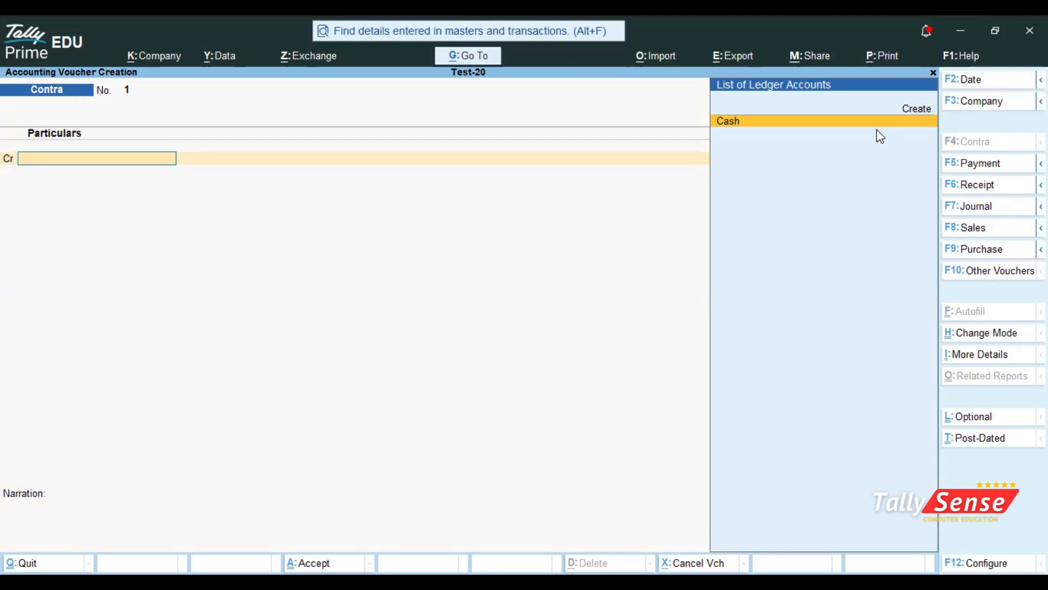
Credit Cash with 50,000 on the first line of contra voucher 1.
left_click(777, 123)
type("50000")
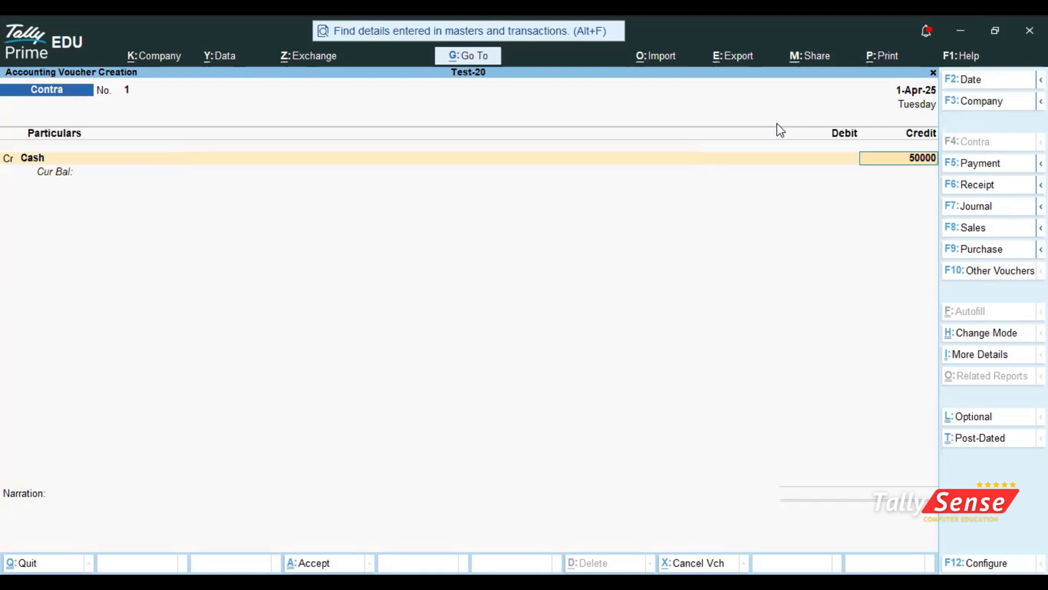
key("Return")
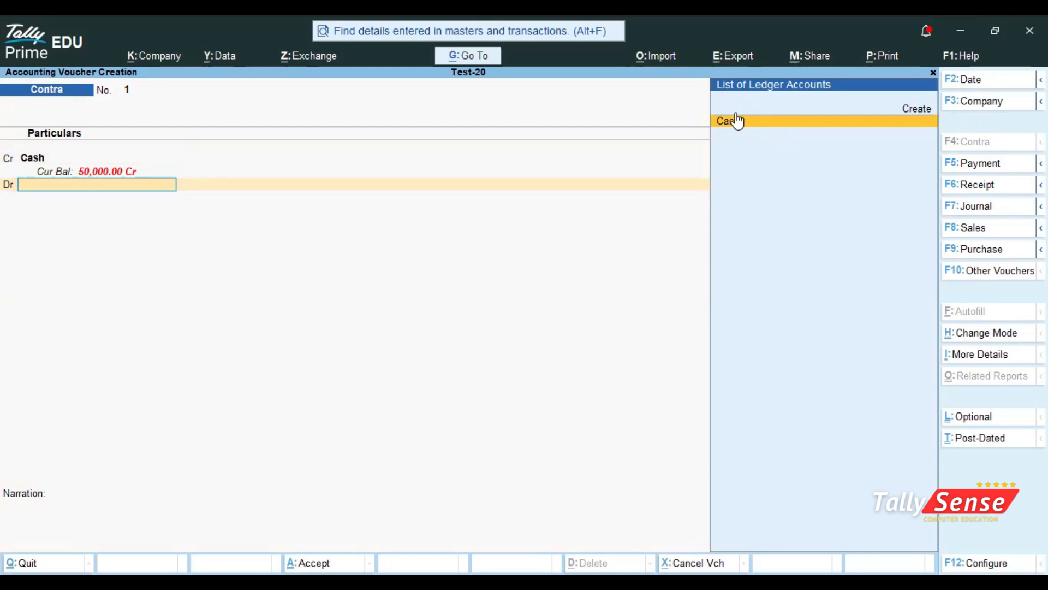
Create a Yes Bank ledger under Bank Accounts for the debit line and save the contra voucher with 50,000 debited to it.
key("Up")
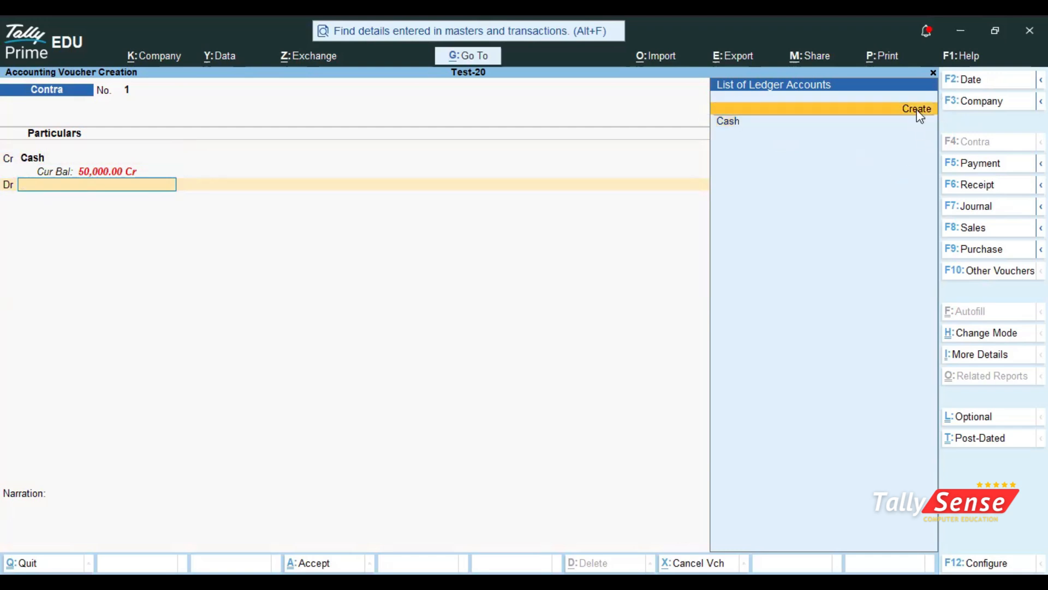
left_click(918, 115)
type("Yes Bank")
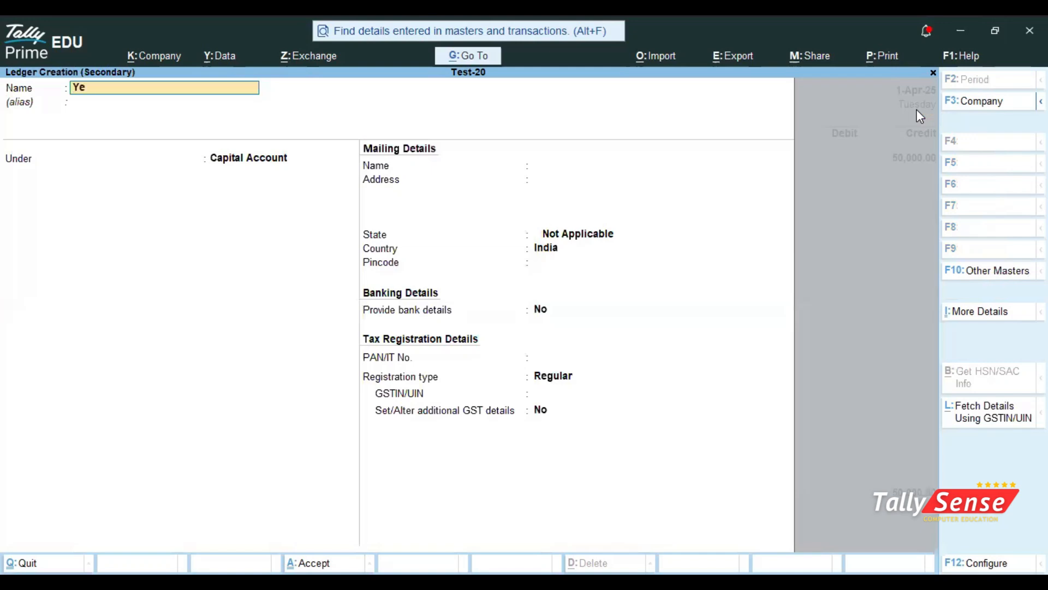
key("Return")
key("Return")
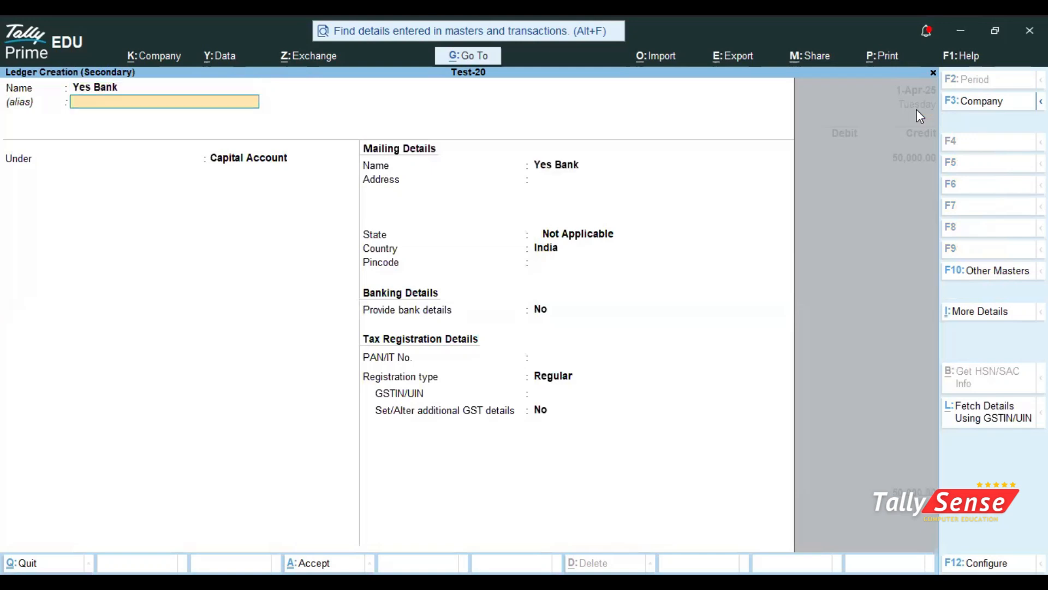
type("Ban")
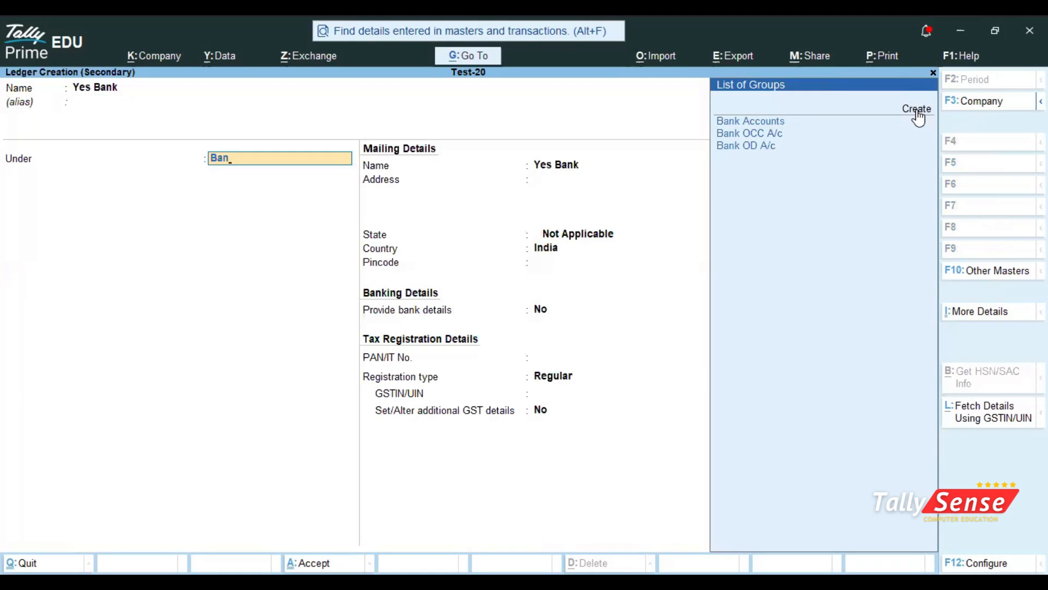
key("Return")
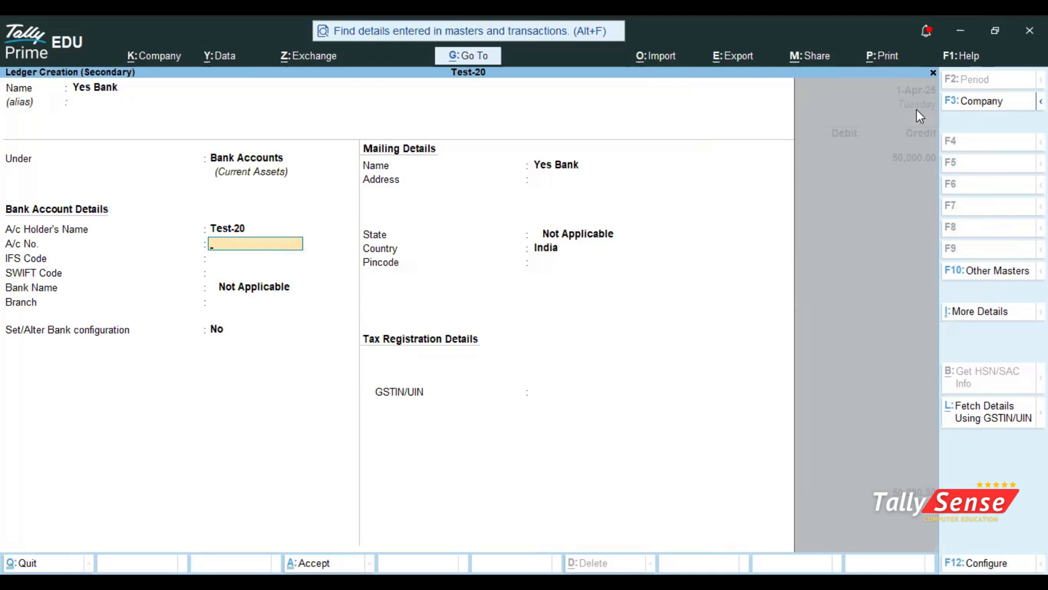
key("ctrl+a")
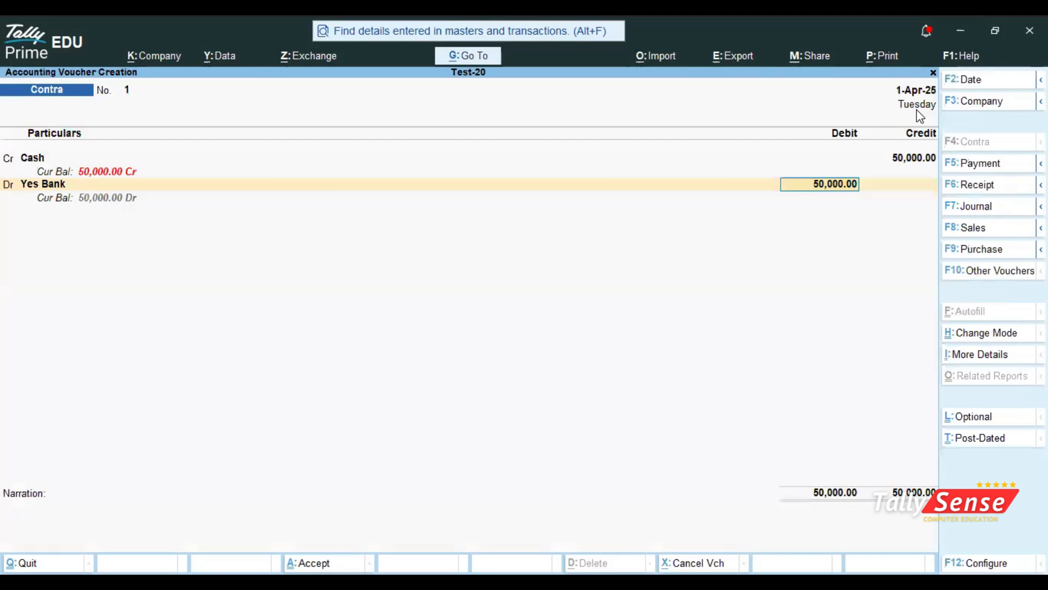
key("ctrl")
key("ctrl+a")
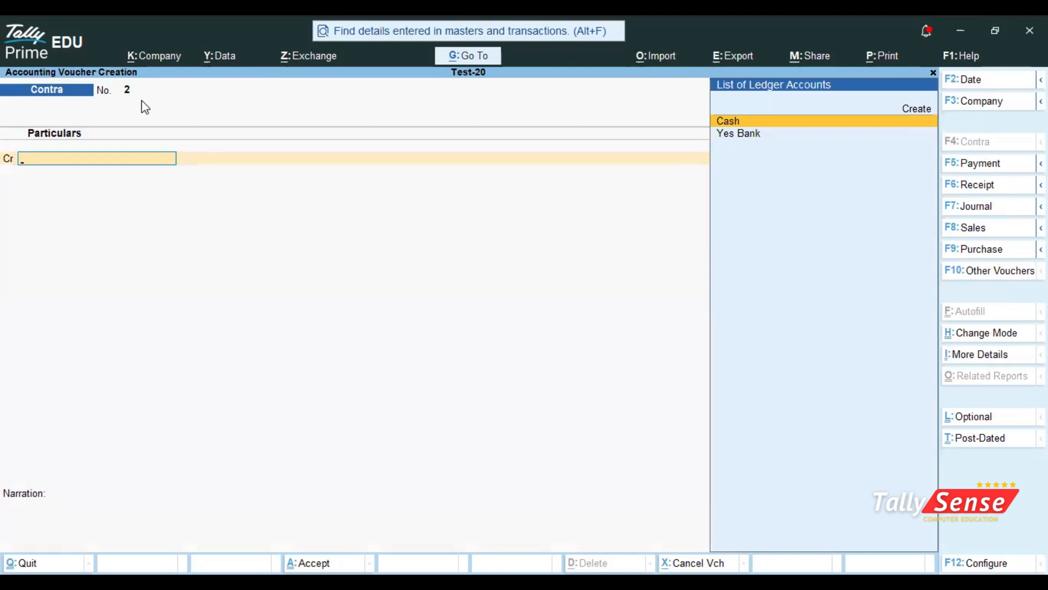
Record and save a contra voucher crediting Yes Bank and debiting Cash with 20,000.
key("Down")
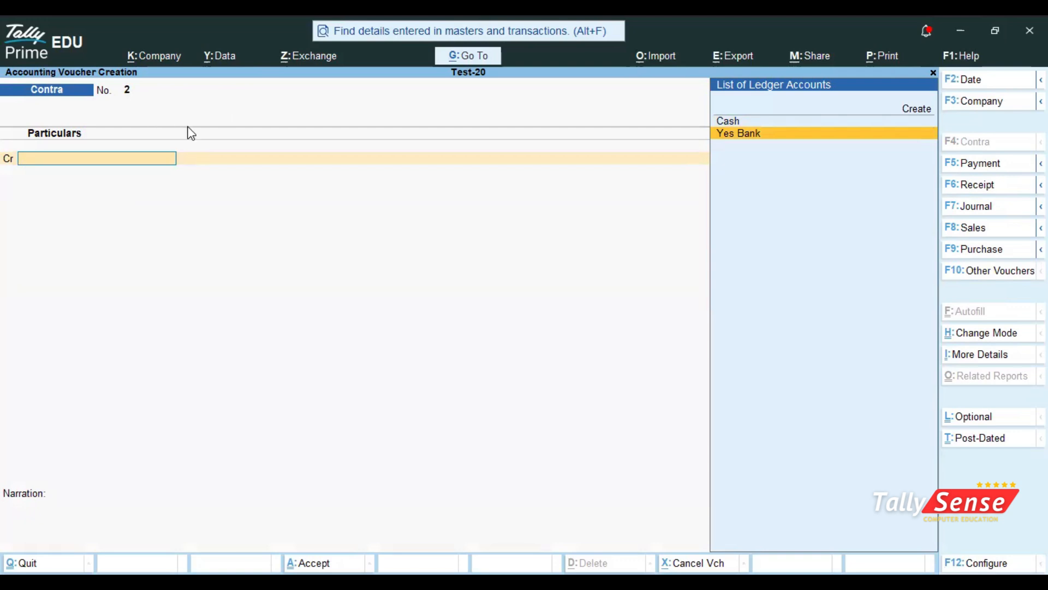
left_click(735, 134)
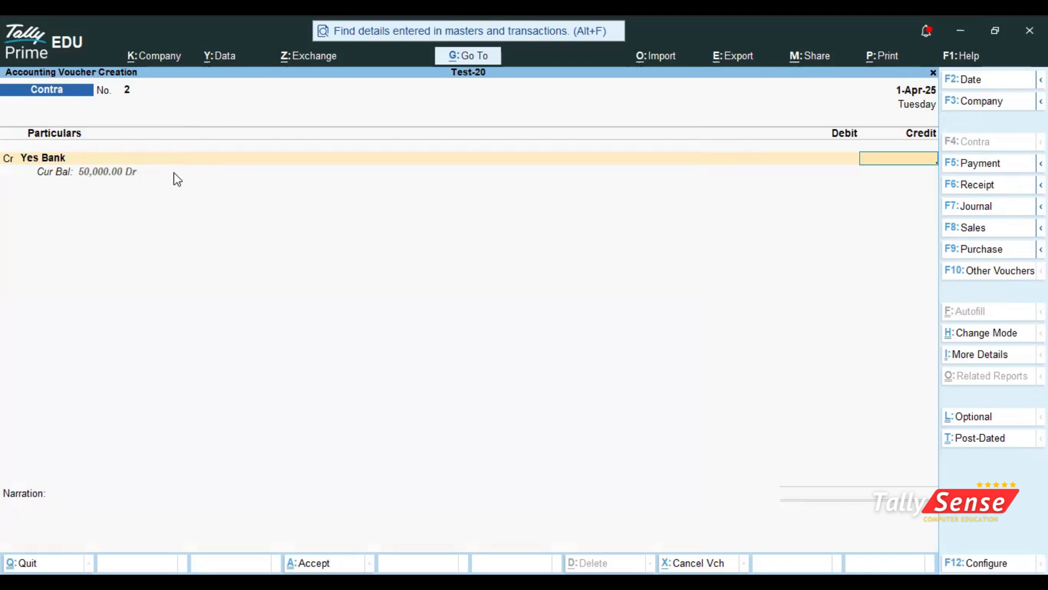
type("20000")
key("Return")
key("Return")
key("Return")
key("Return")
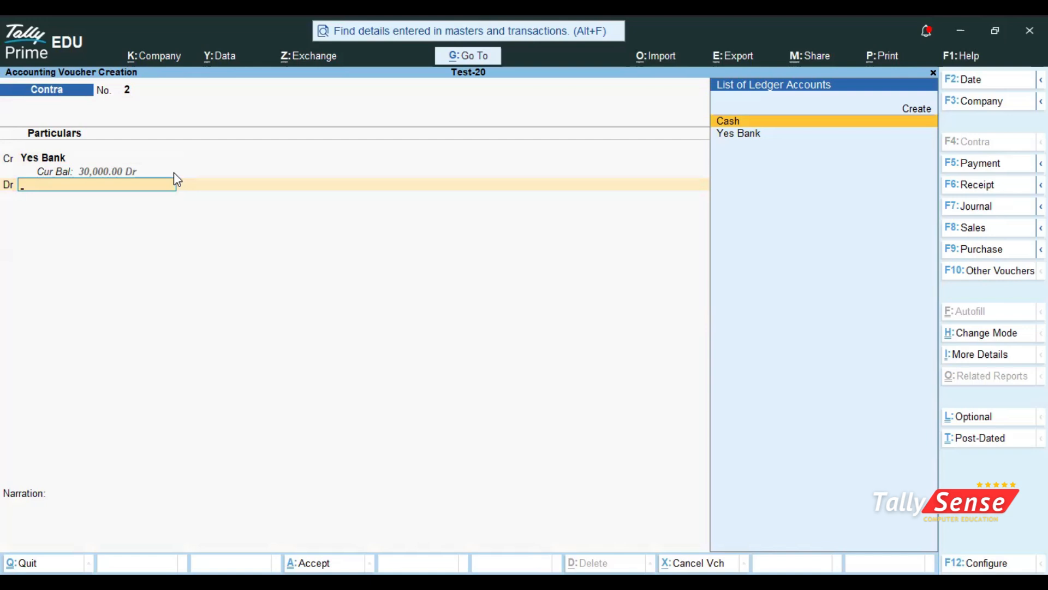
key("Return")
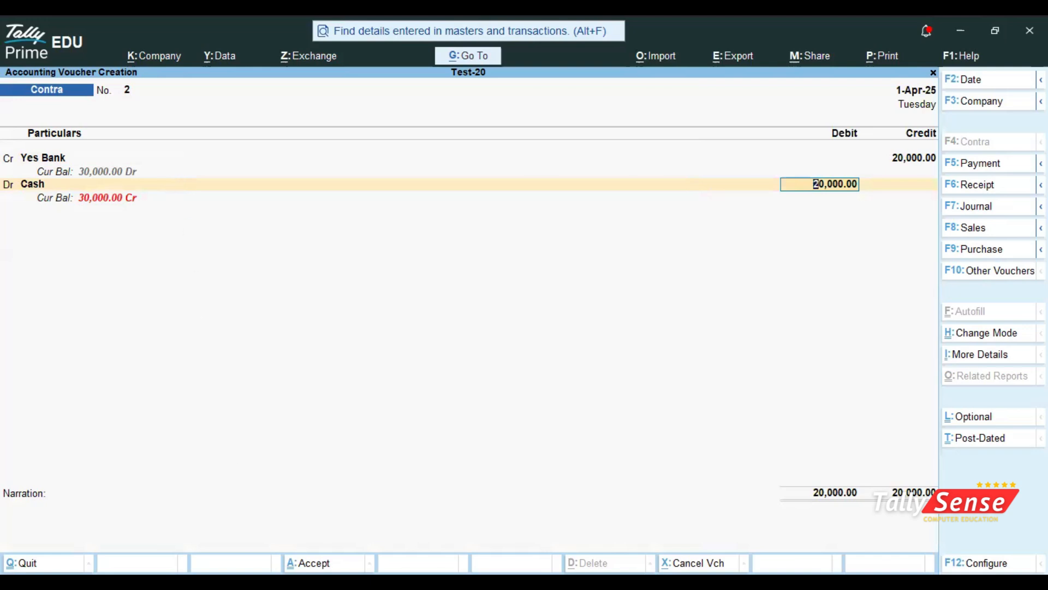
key("ctrl+a")
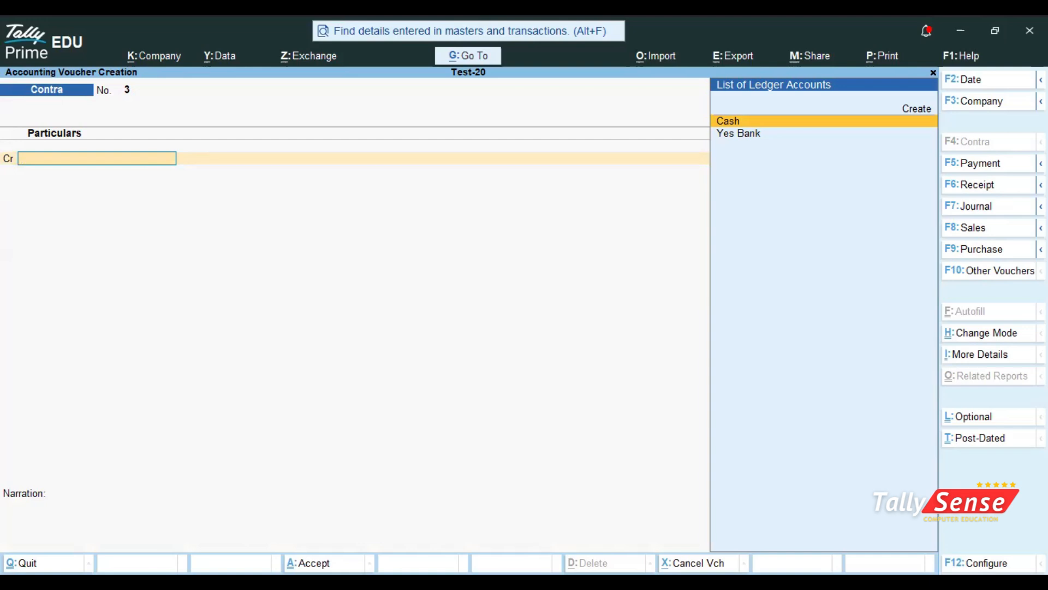
Credit Yes Bank with 10,000 in contra voucher 3 and return to the debit ledger selection.
key("Down")
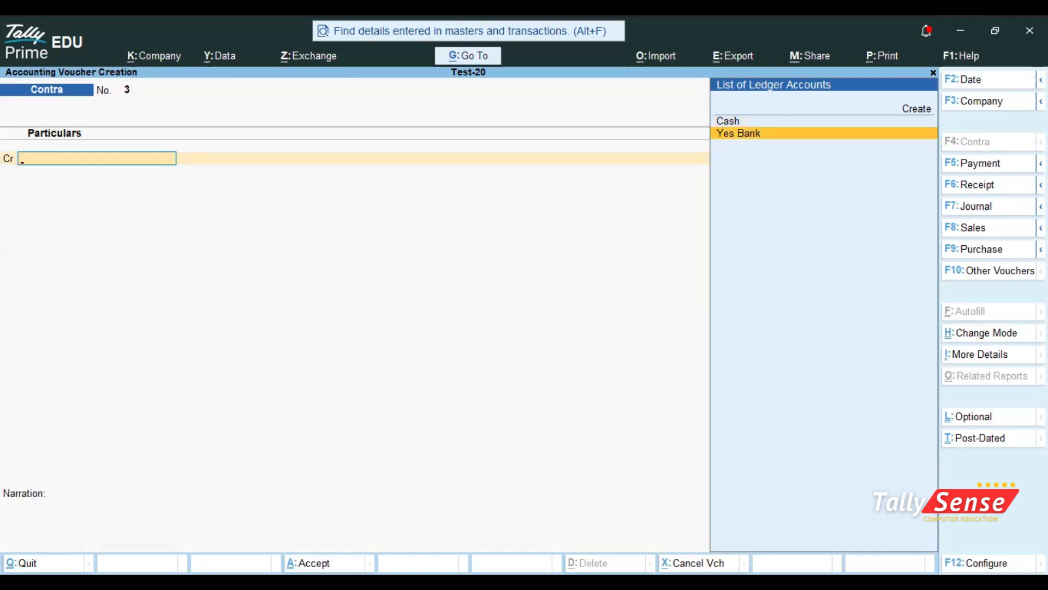
key("Return")
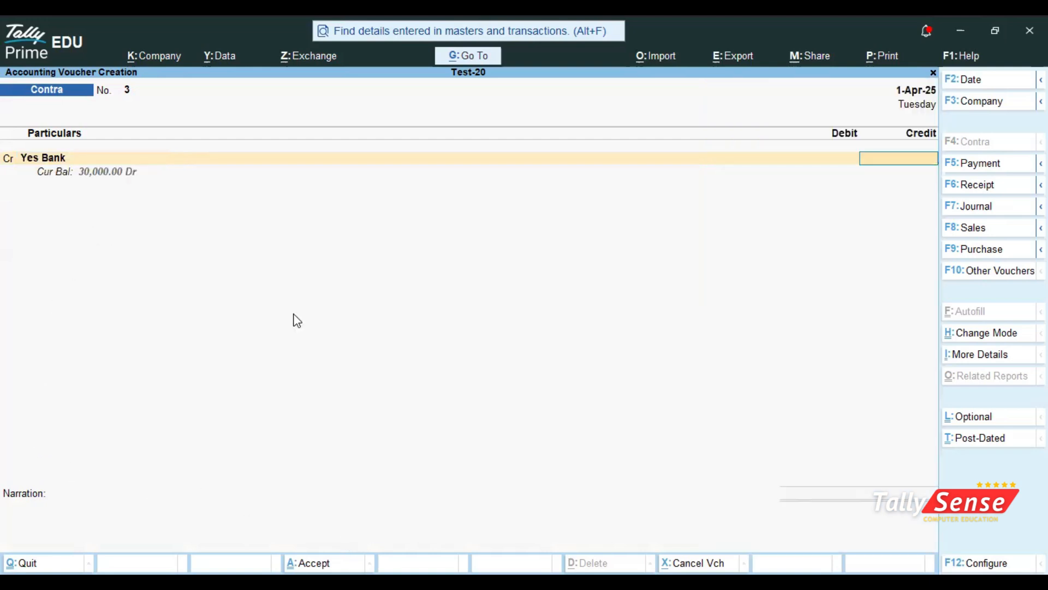
type("10000")
key("Return")
key("Return")
key("Return")
key("Return")
key("Return")
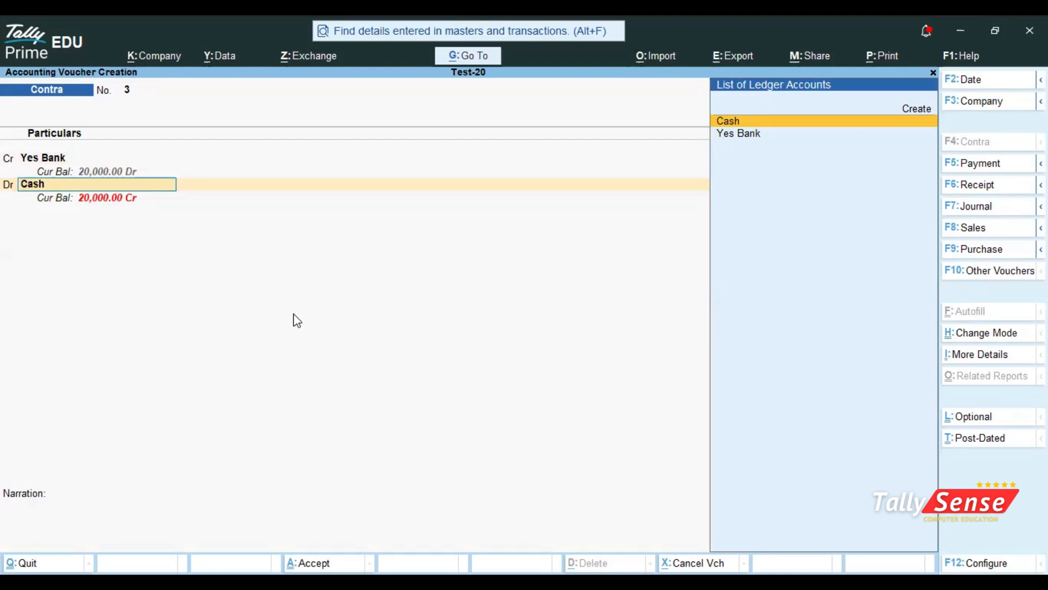
Create a Uco Bank ledger under Bank Accounts as the debit account for the 10,000 and save the contra voucher.
key("Up")
key("Return")
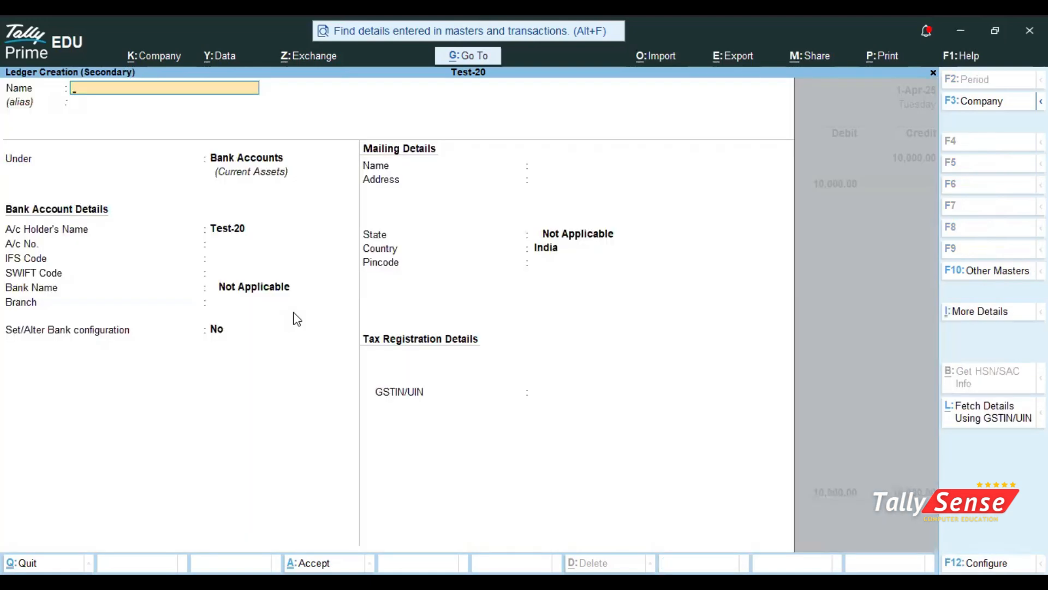
type("Uco Bank")
key("Return")
key("Return")
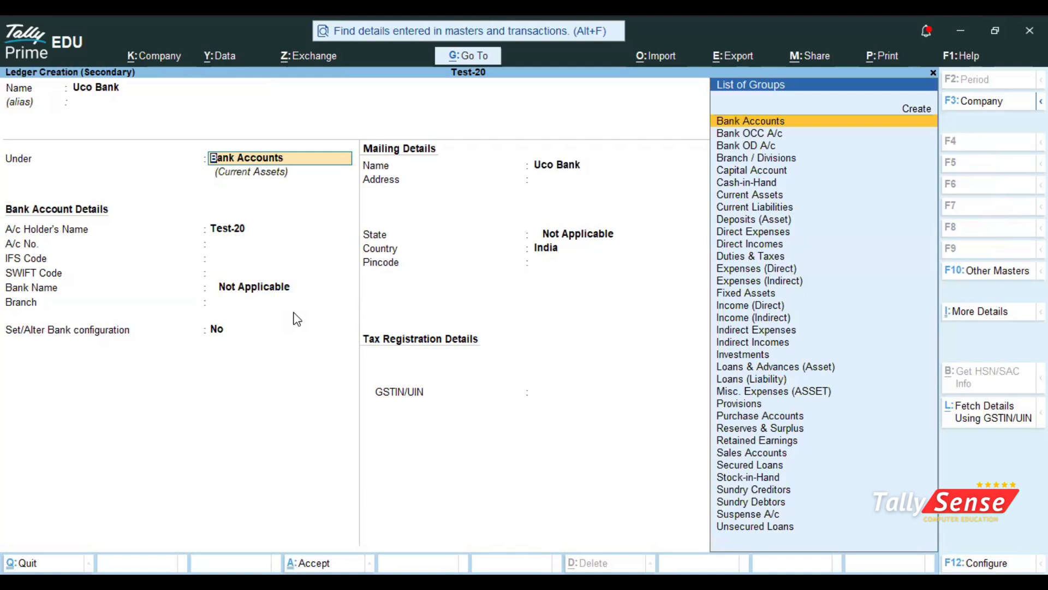
key("Return")
key("ctrl+a")
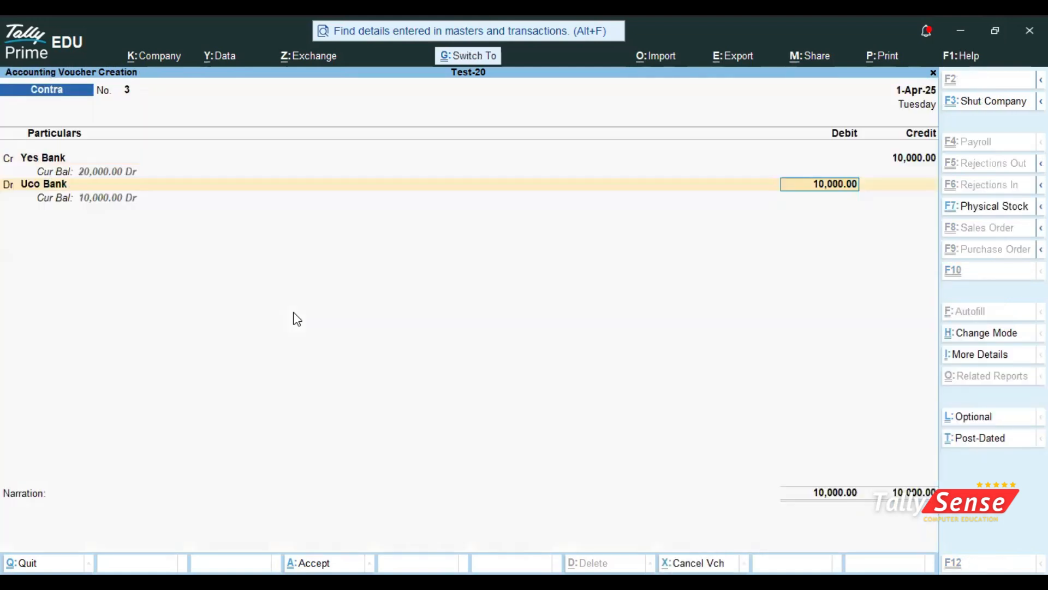
key("ctrl+a")
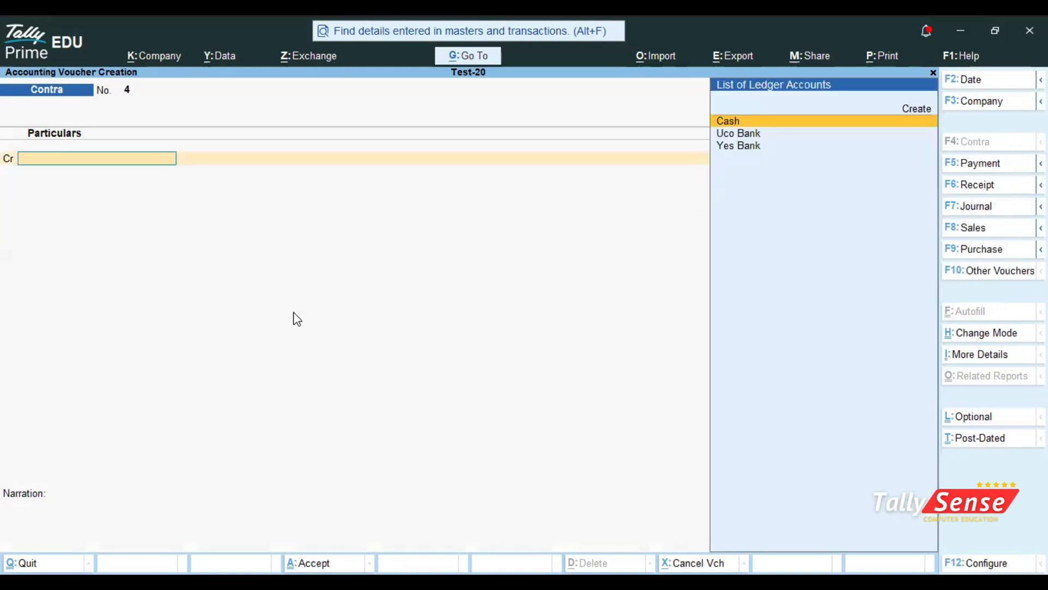
Leave voucher entry and display the Day Book in detailed format.
key("Escape")
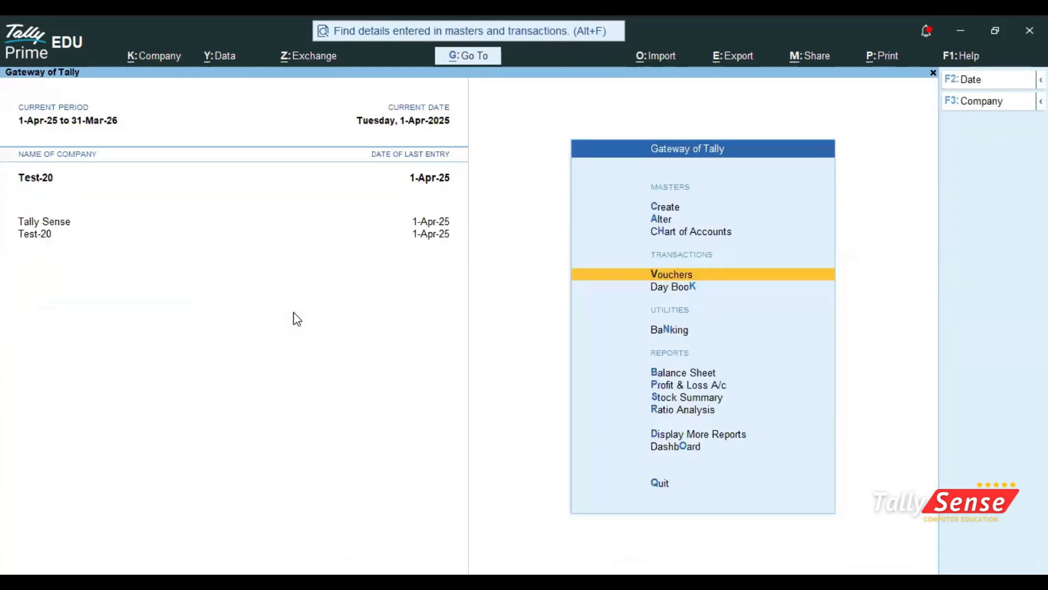
key("Down")
key("Down")
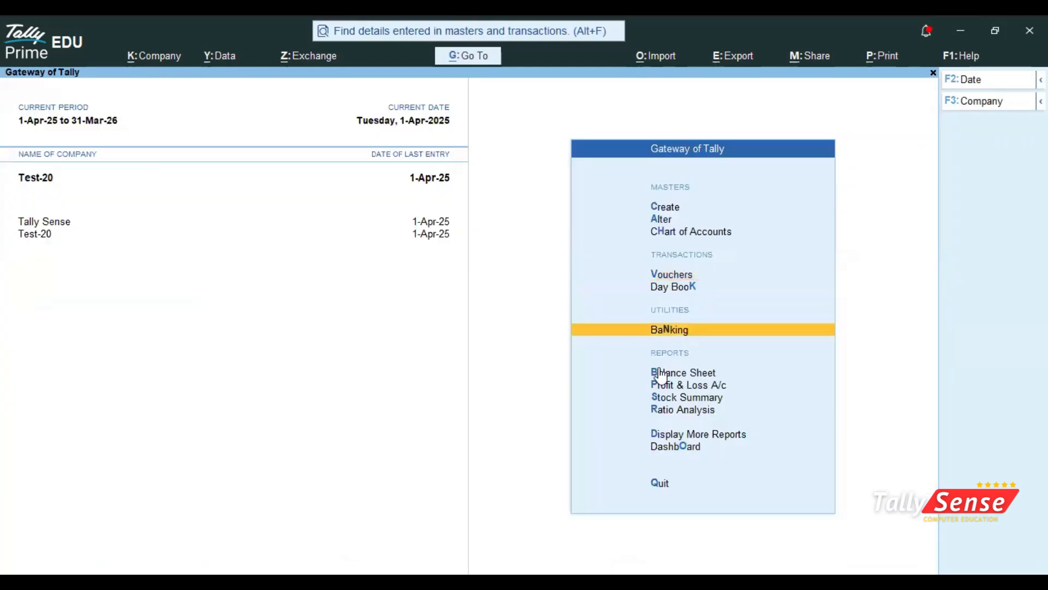
key("Up")
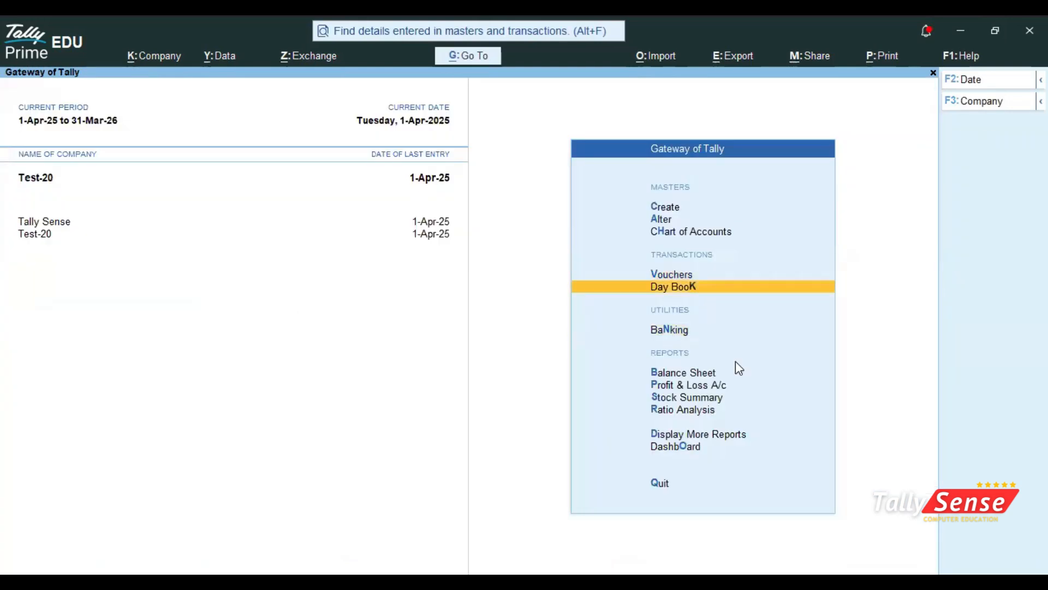
left_click(678, 286)
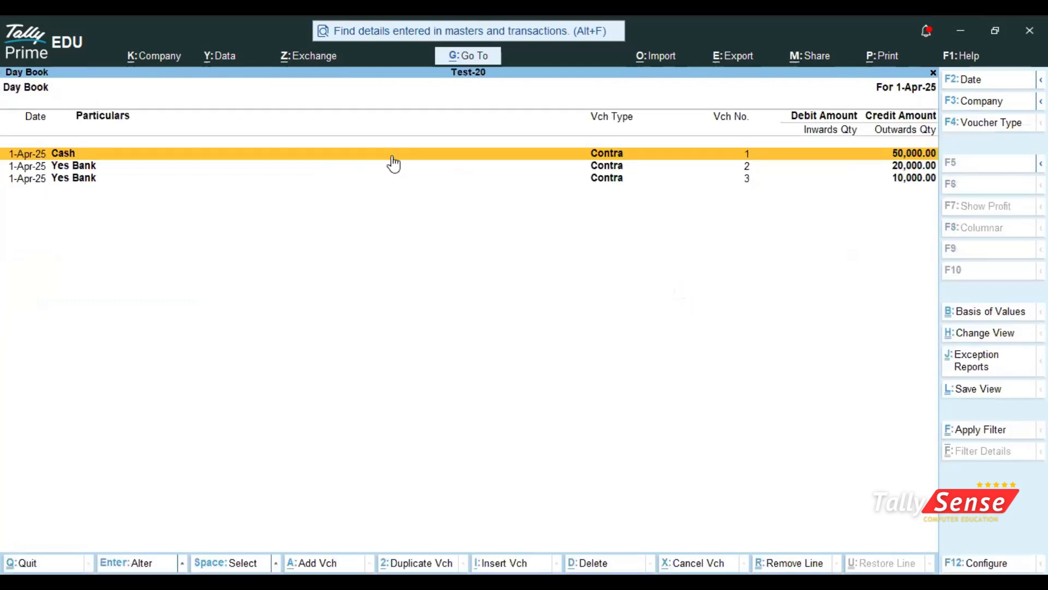
key("alt")
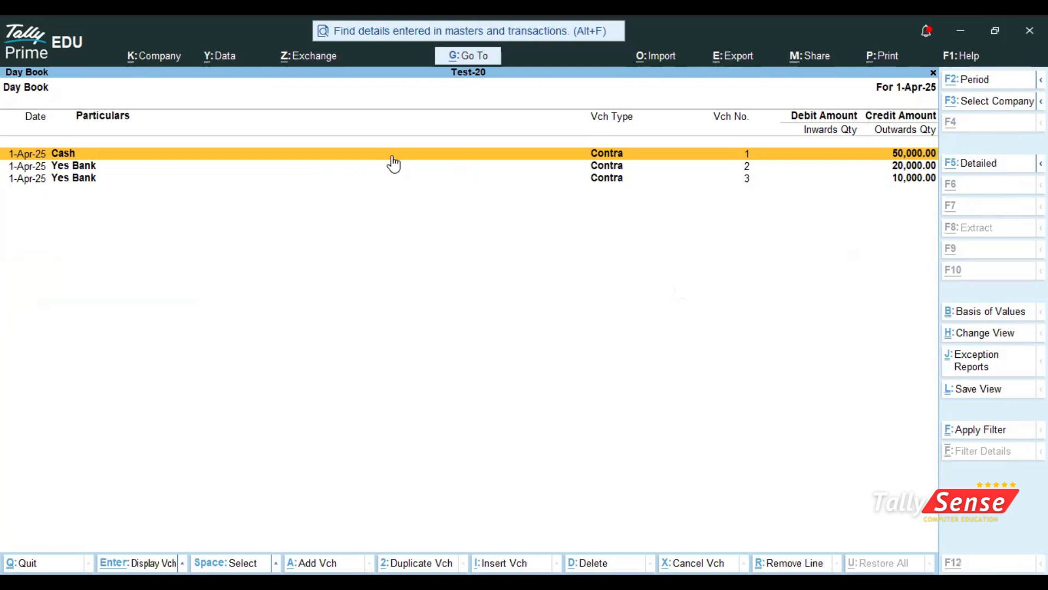
key("alt+F5")
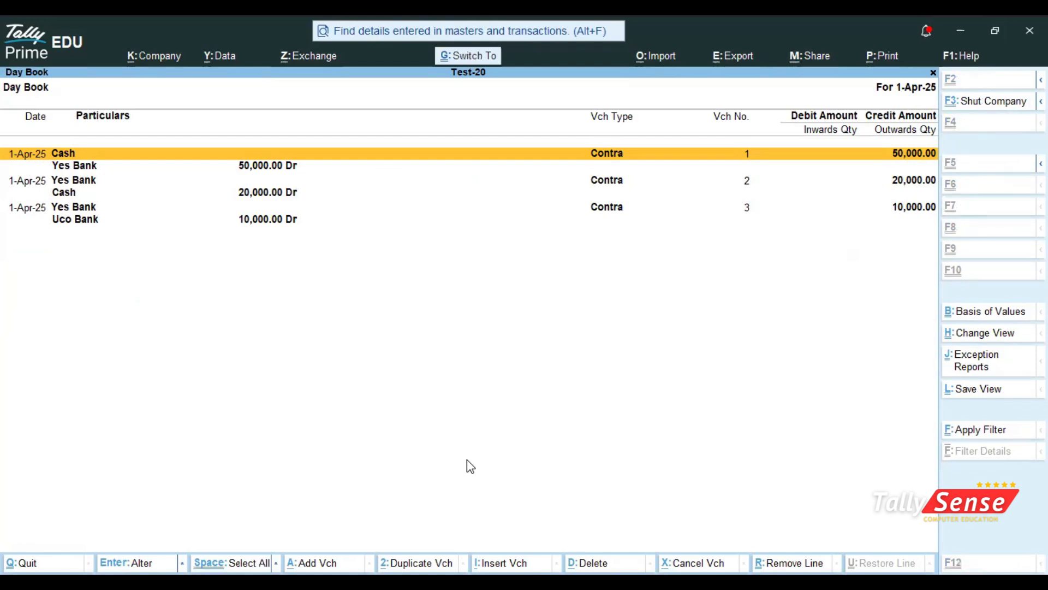
Preview the detailed Day Book printout, zoom in to examine its voucher entries, and return to the Gateway of Tally.
key("alt+p")
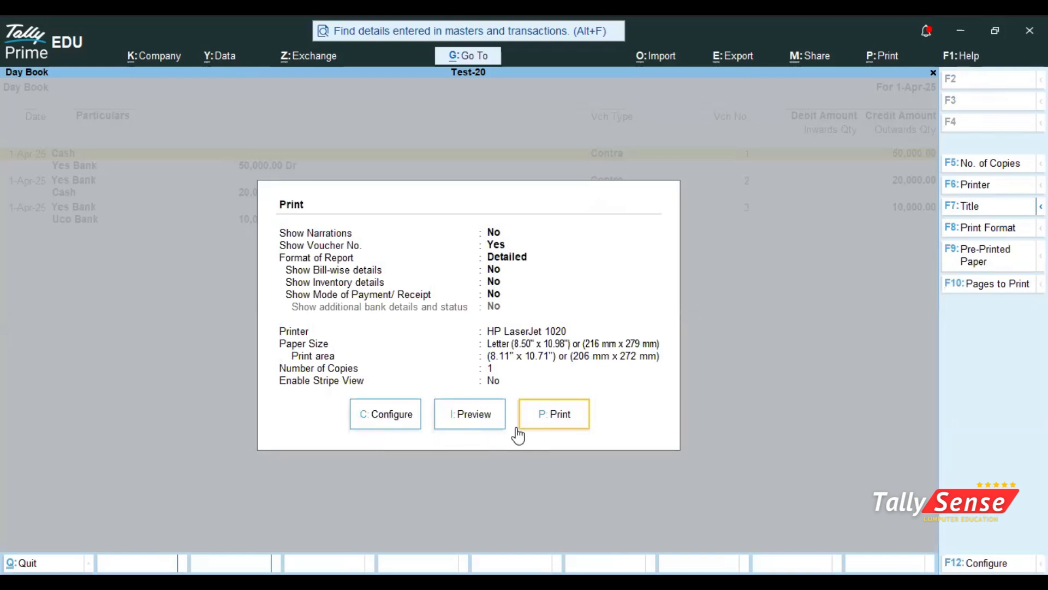
left_click(484, 417)
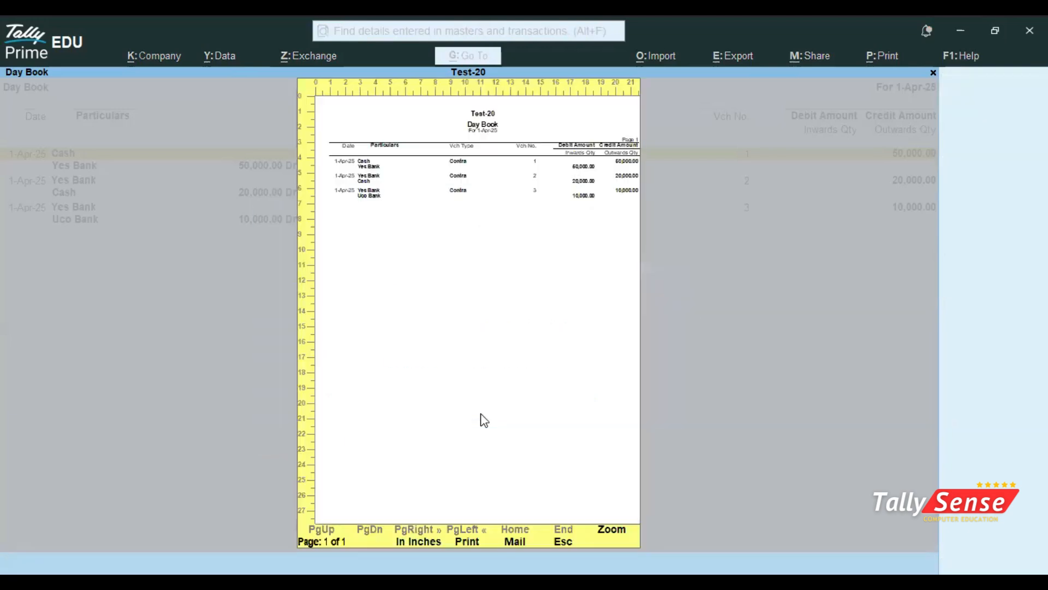
left_click(621, 537)
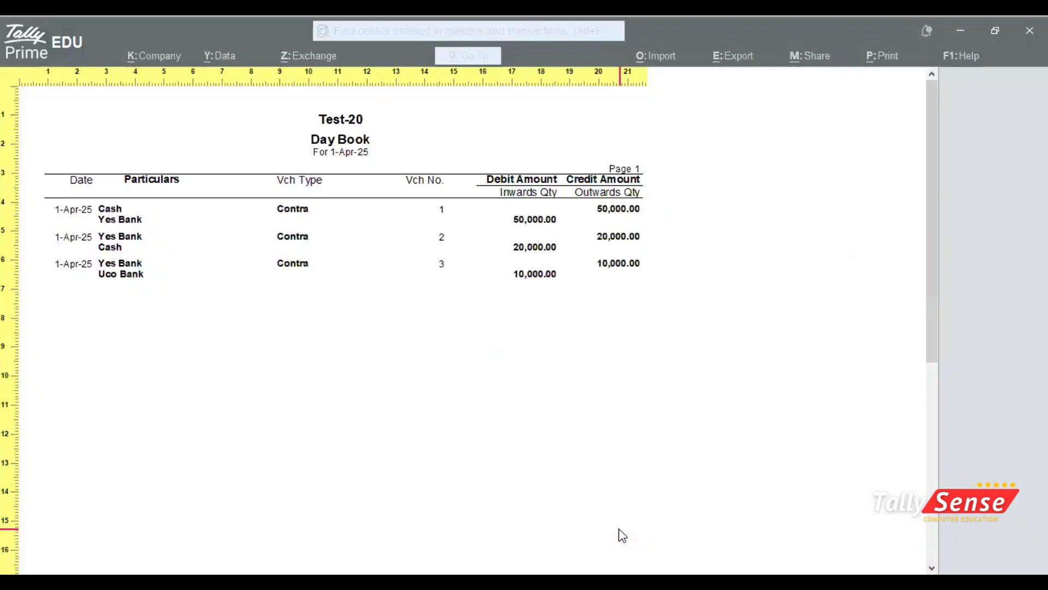
scroll(622, 535, "up", 1)
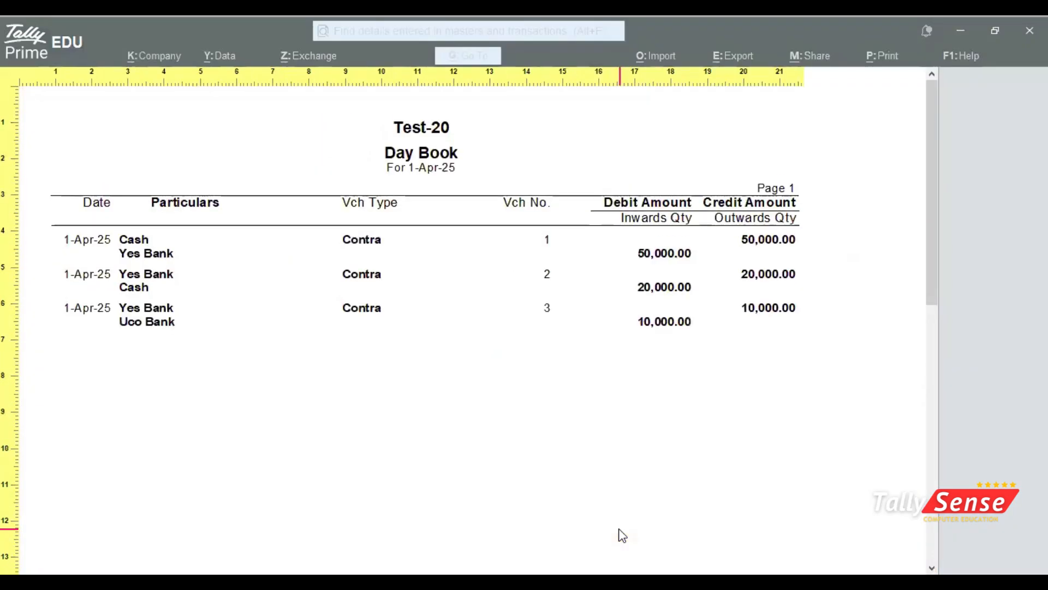
scroll(623, 535, "down", 5)
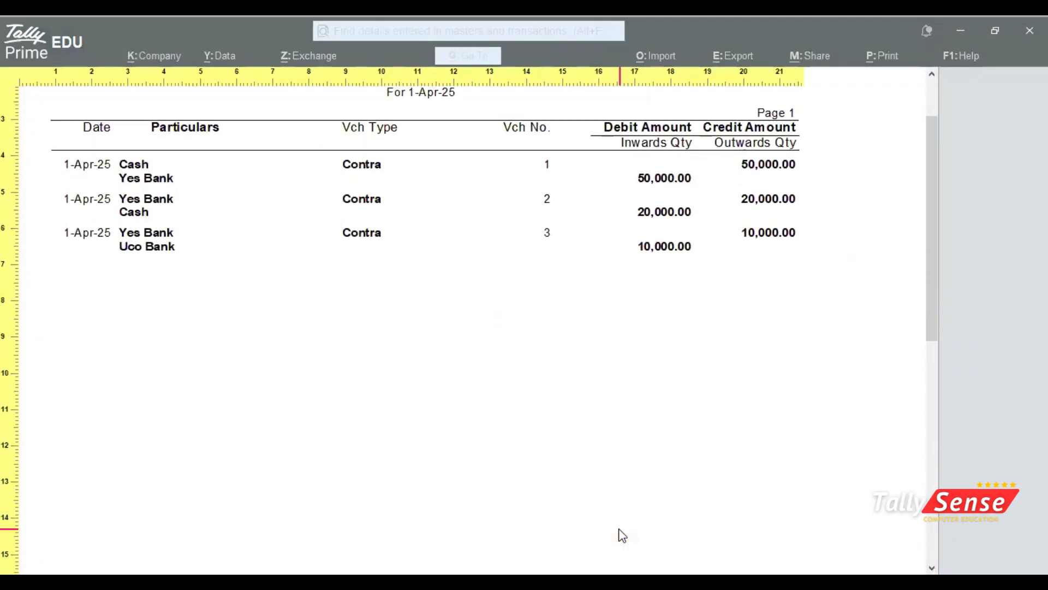
scroll(623, 535, "up", 5)
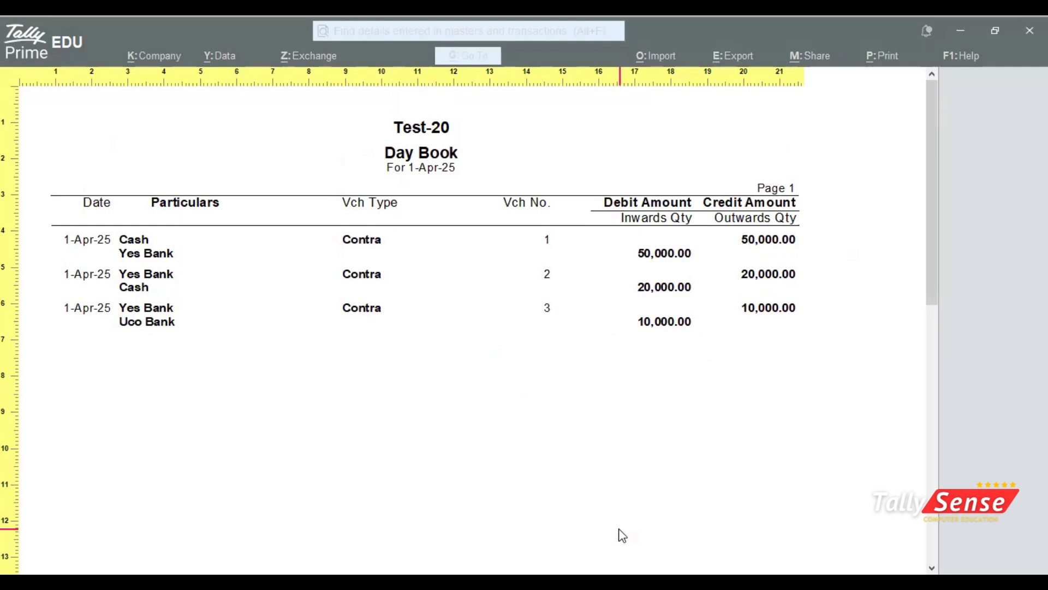
left_click(622, 535)
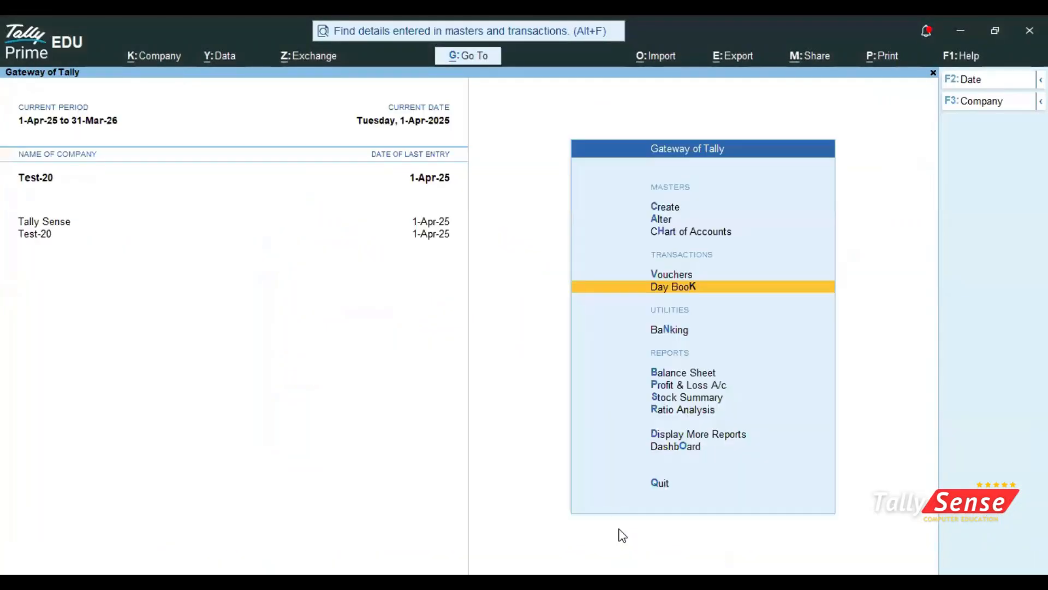
key("Escape")
key("Escape")
key("alt")
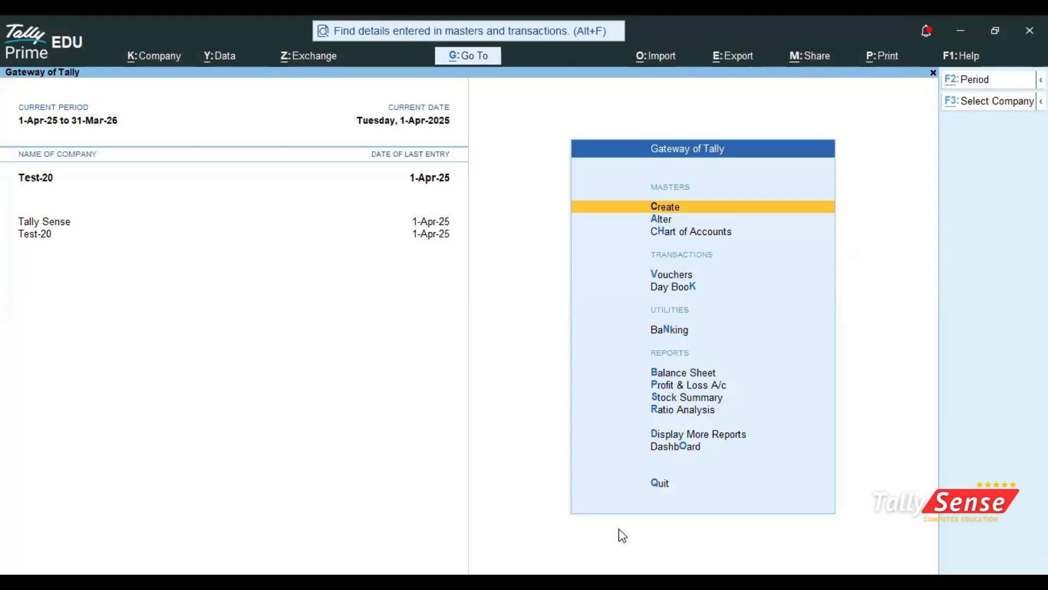
Switch to the Day 7 workbook PDF in Chrome and read the payment voucher, receipt voucher and Practical 1 sections.
key("alt+Tab")
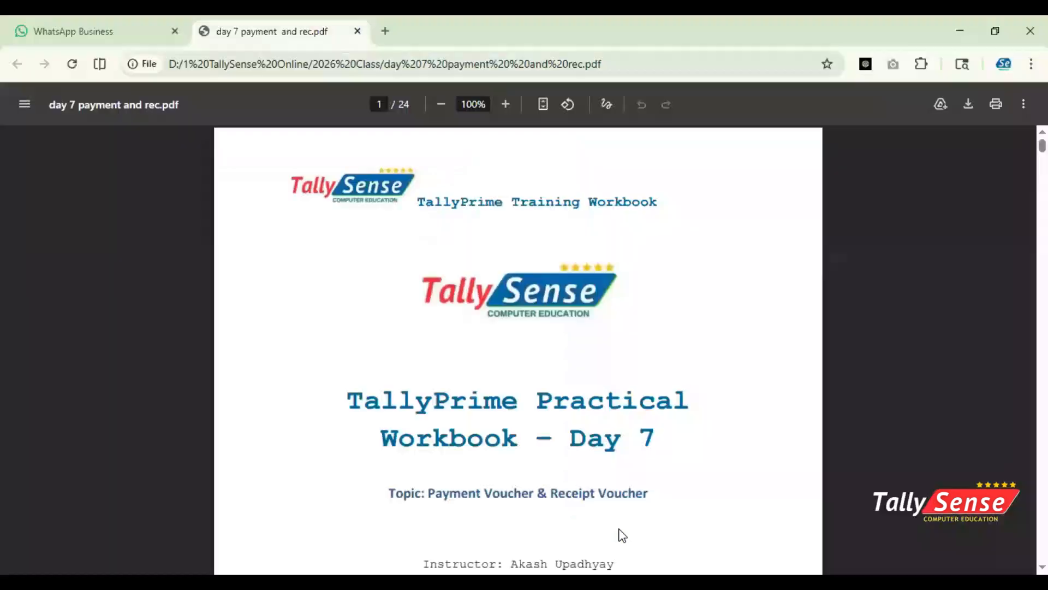
scroll(568, 502, "down", 2)
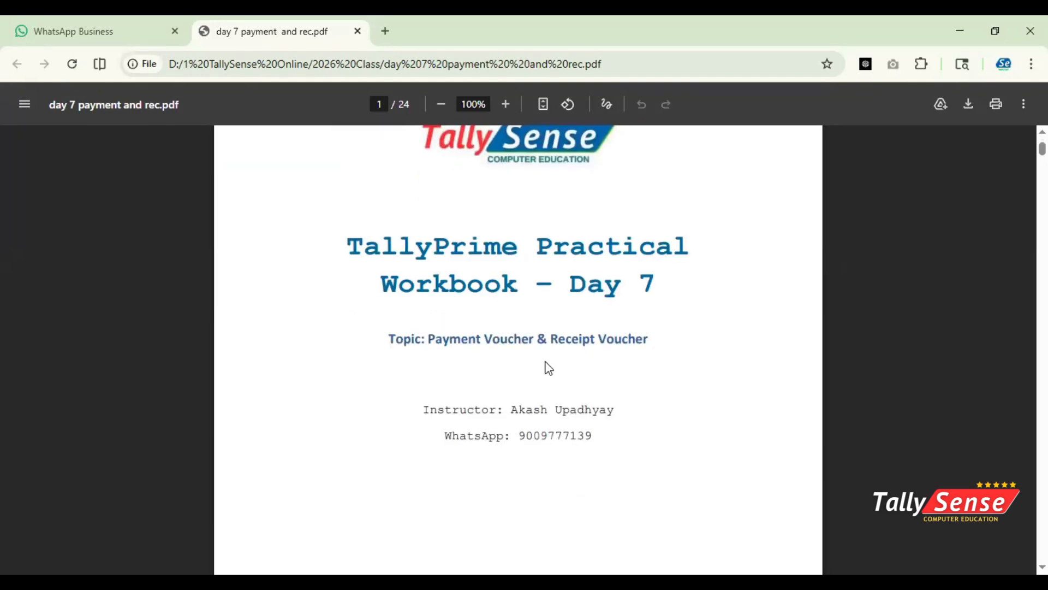
scroll(547, 367, "down", 2)
left_click_drag(429, 266, 509, 271)
scroll(525, 297, "down", 10)
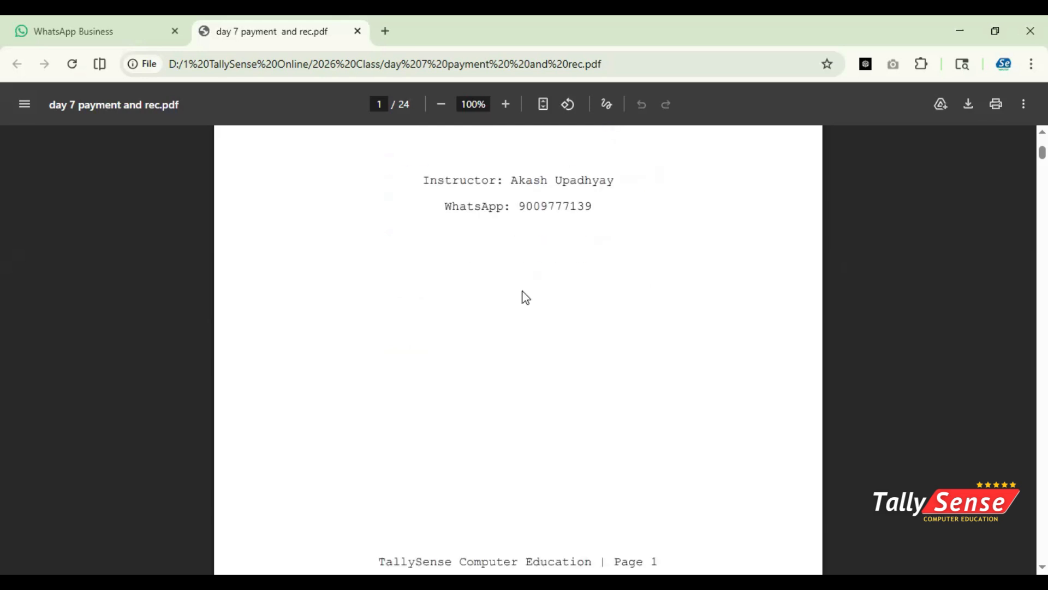
scroll(525, 297, "down", 1)
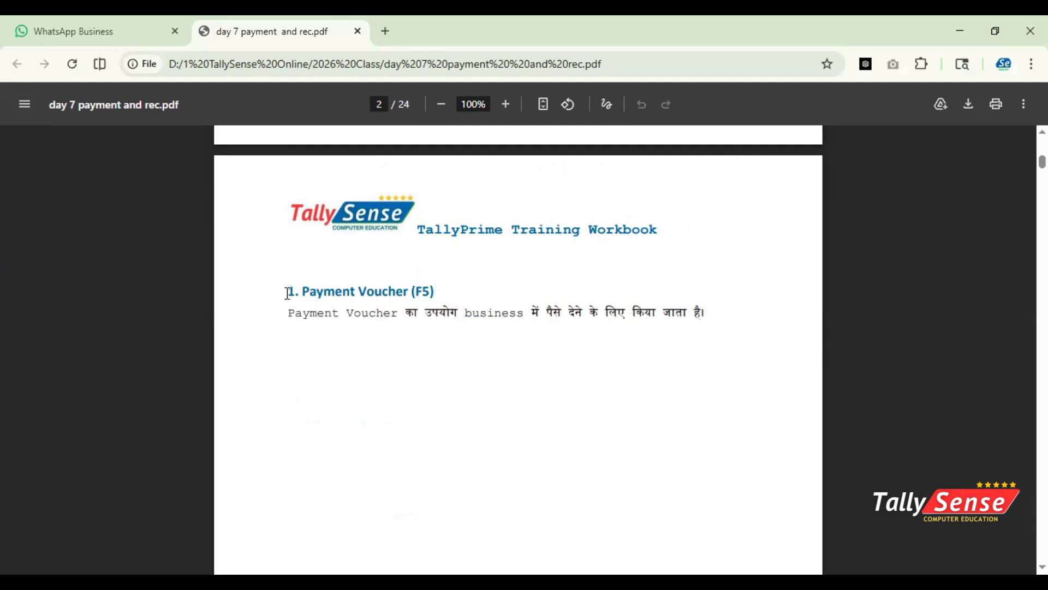
left_click_drag(317, 301, 400, 316)
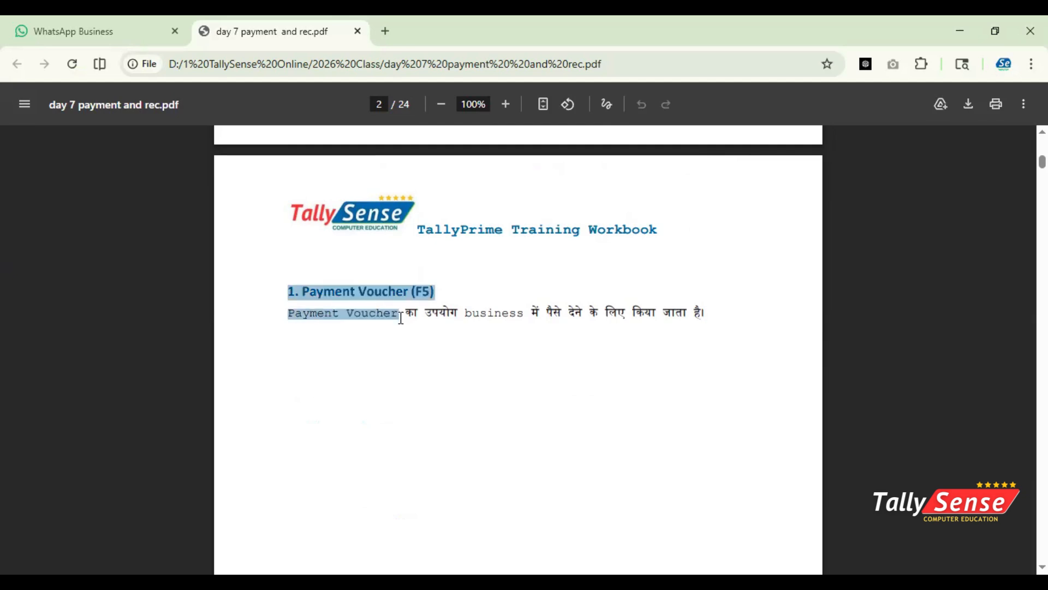
left_click(368, 304)
scroll(369, 309, "down", 2)
scroll(369, 309, "down", 10)
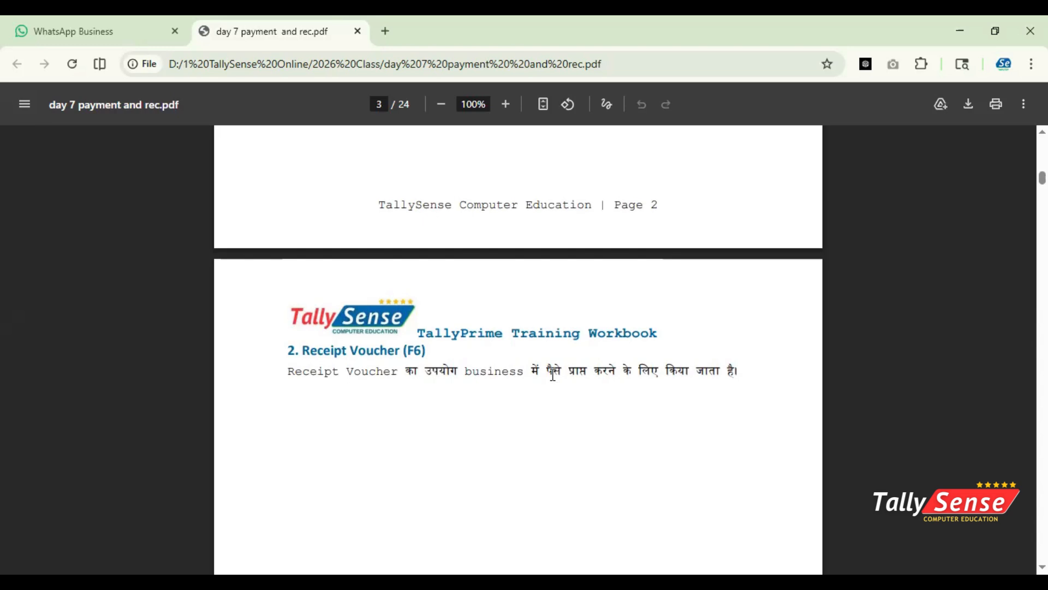
scroll(552, 374, "down", 14)
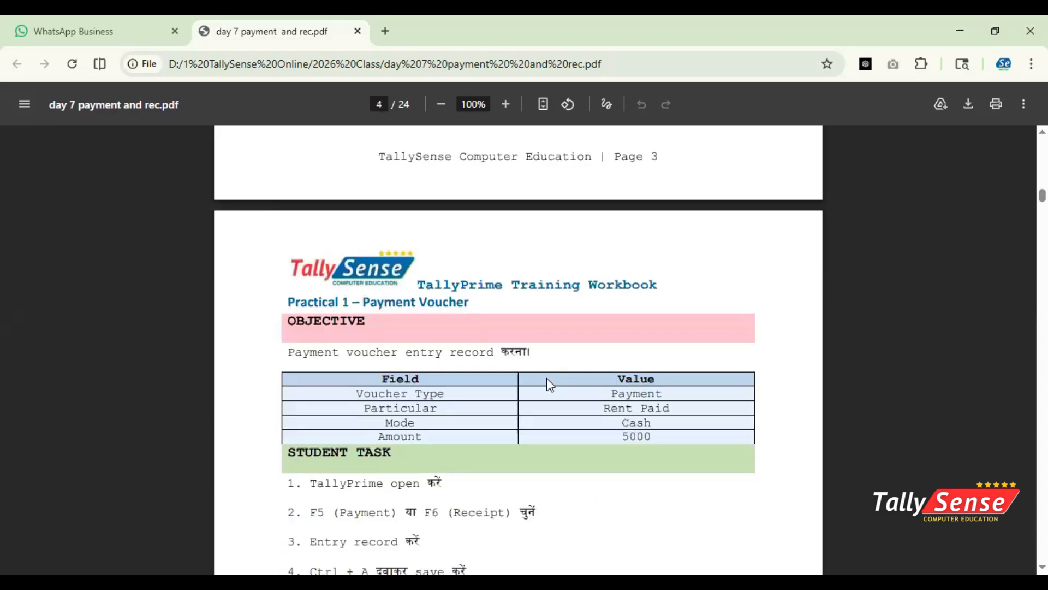
scroll(547, 381, "up", 5)
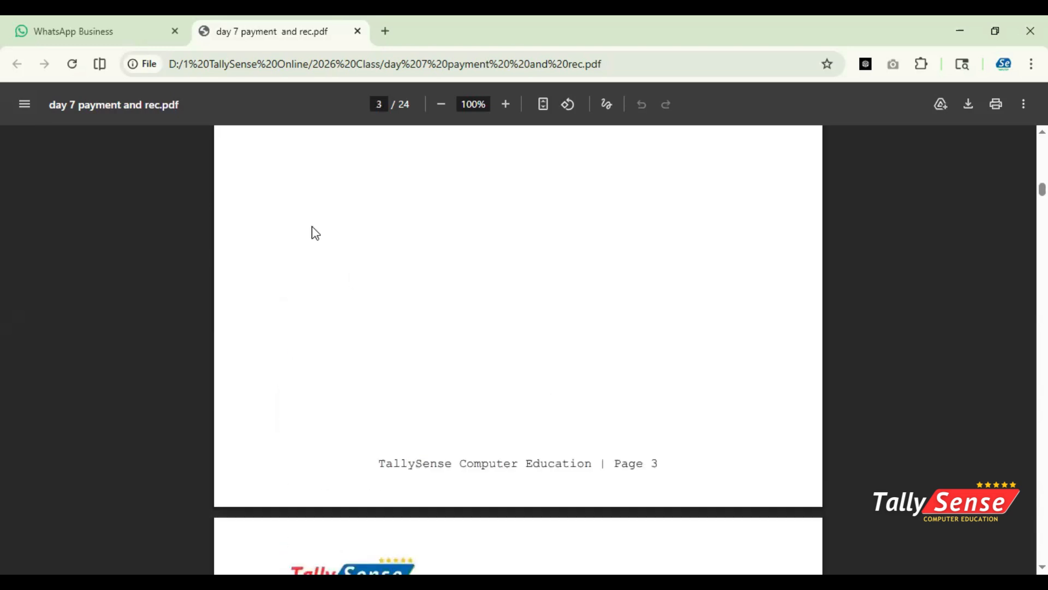
Switch back to TallyPrime and open a new payment voucher in voucher entry.
key("alt+Tab")
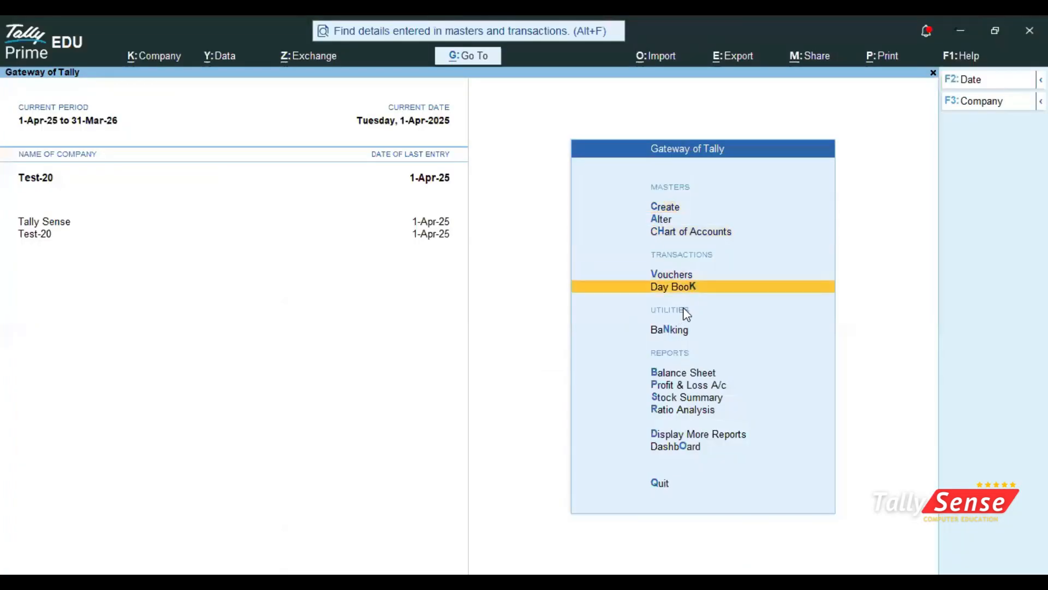
left_click(677, 274)
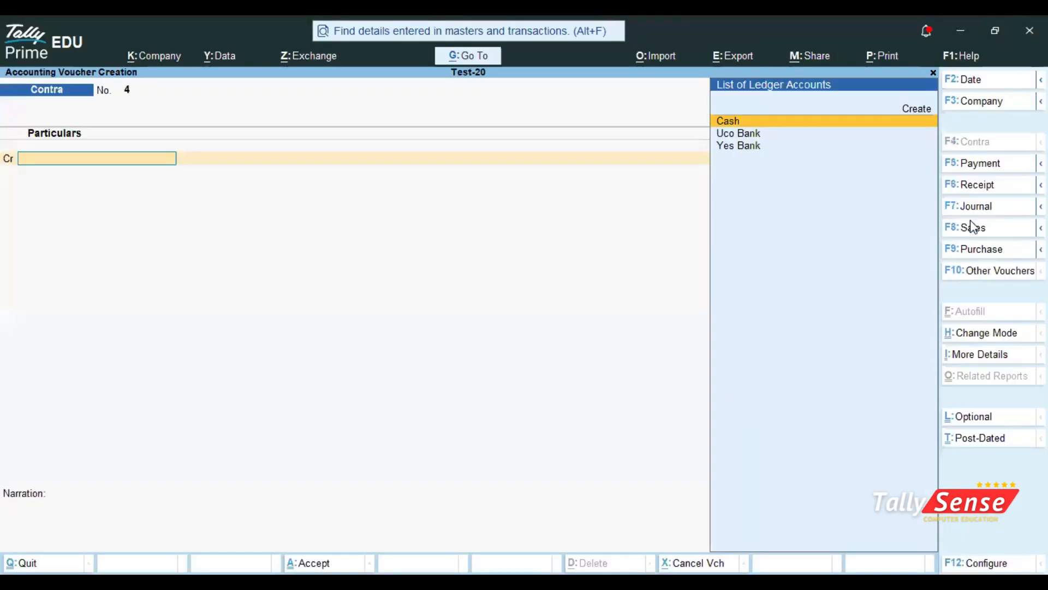
left_click(965, 164)
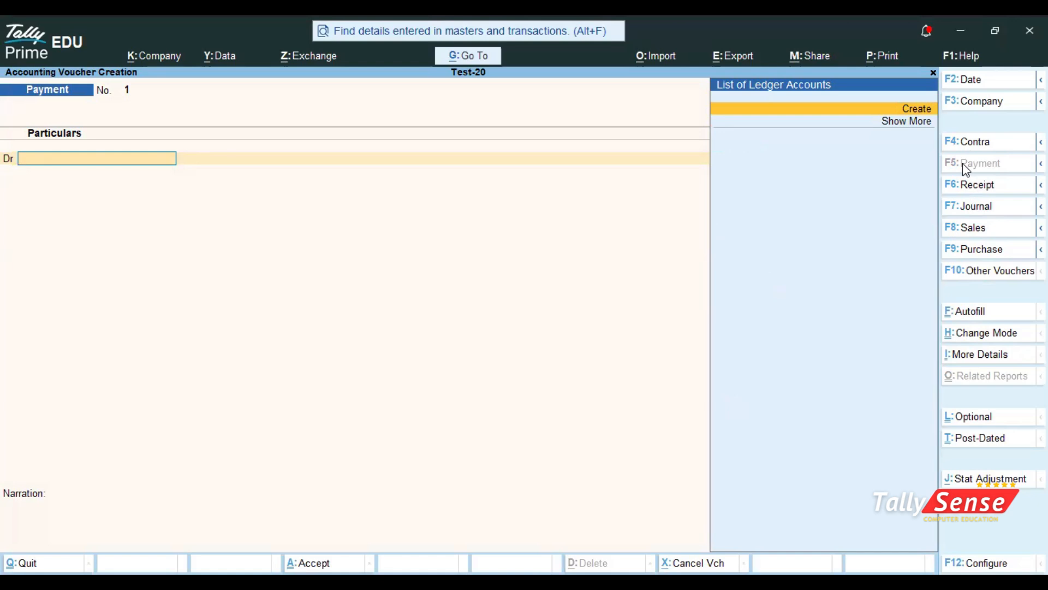
key("F4")
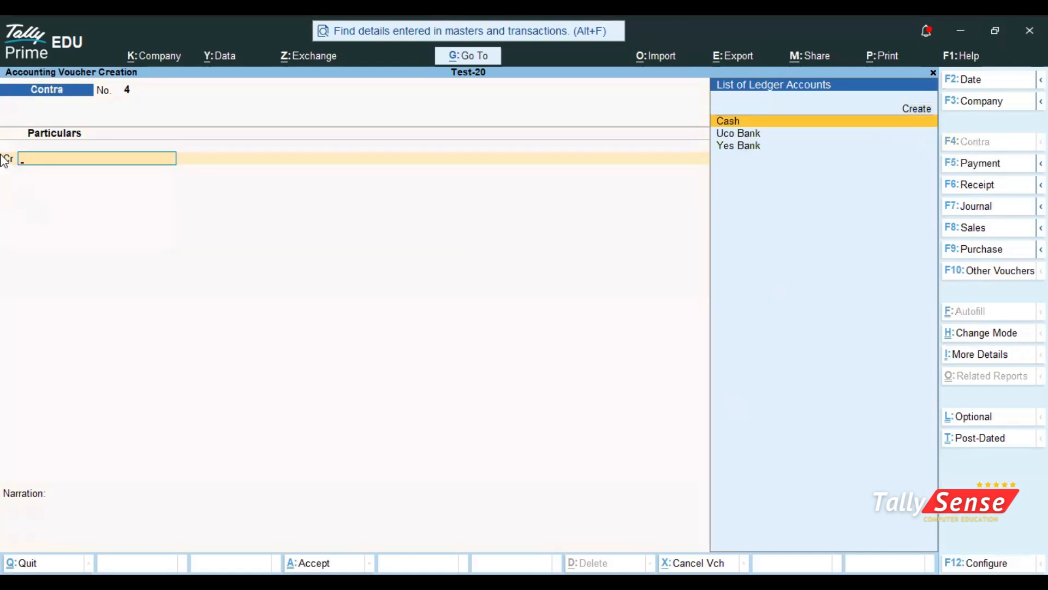
key("F5")
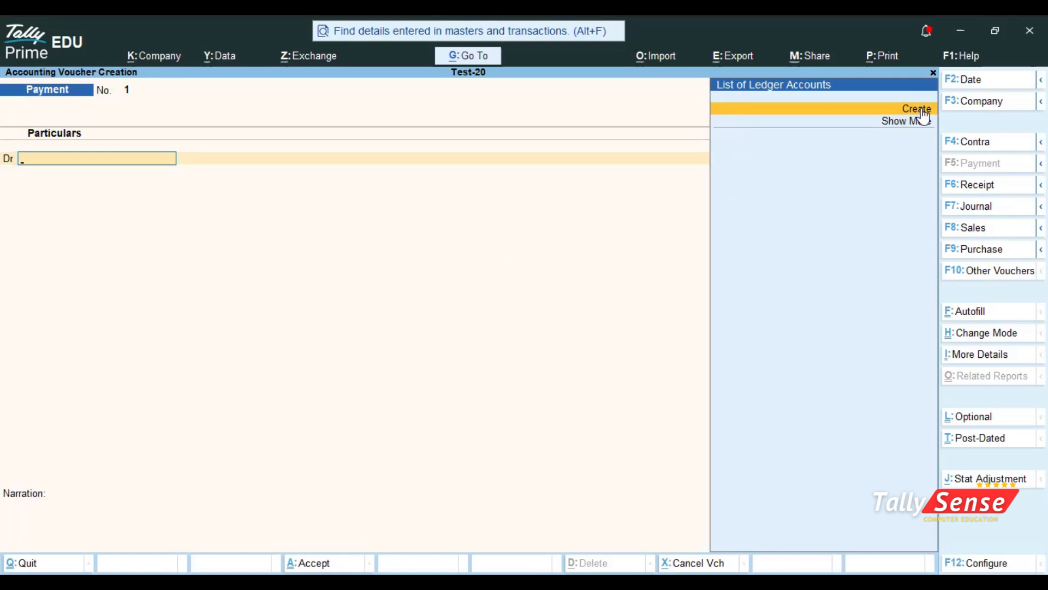
Create a ledger in the first payee's name under Expenses (Indirect) as the debit account of payment voucher 1.
left_click(925, 112)
type("Piyush")
key("Return")
key("Return")
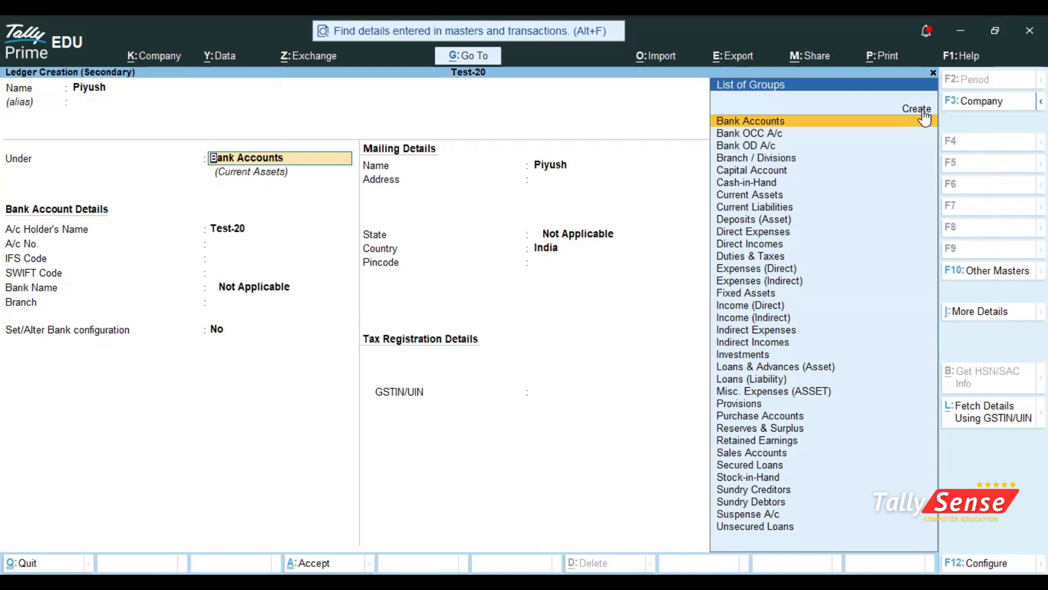
key("Down")
key("Down")
key("Down")
key("Down")
key("Down")
key("Down")
key("Down")
key("Down")
key("Down")
key("Down")
key("Down")
key("Down")
key("Down")
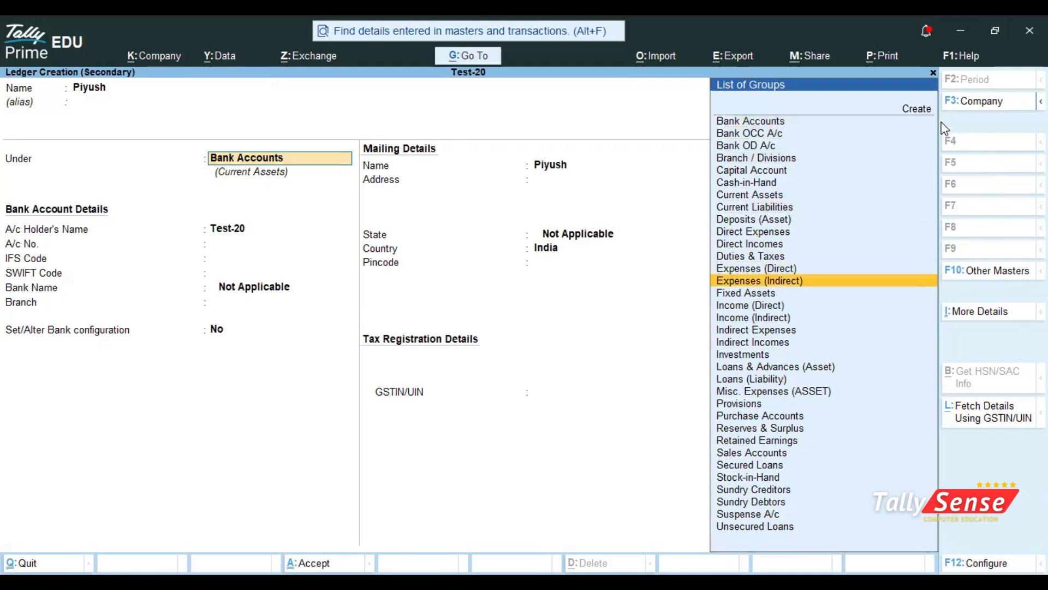
key("Return")
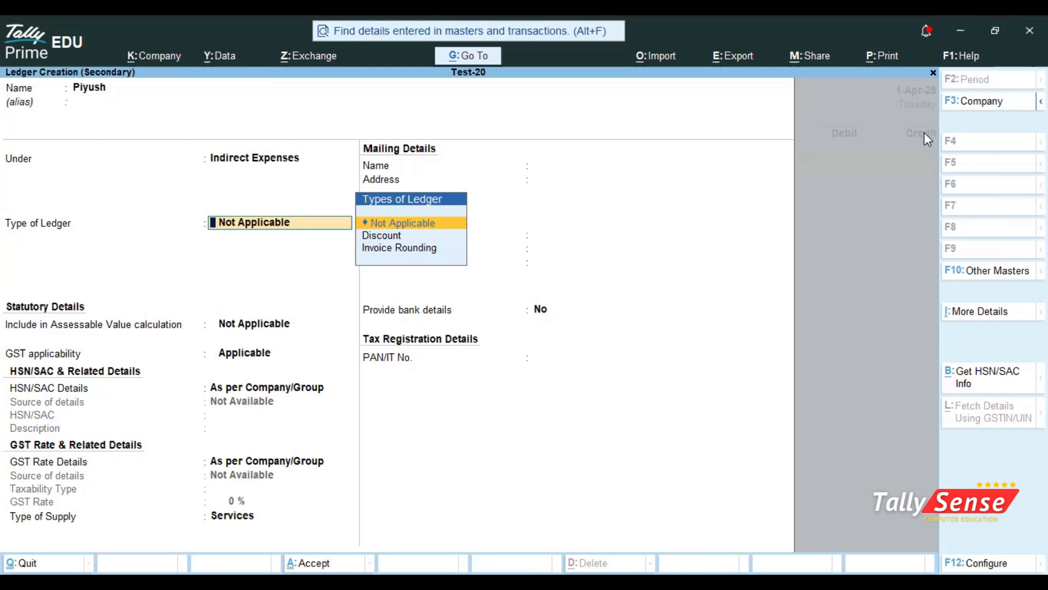
key("ctrl+a")
Enter 5000 as the payee ledger's debit amount and back out of creating a cost centre allocation.
type("5000")
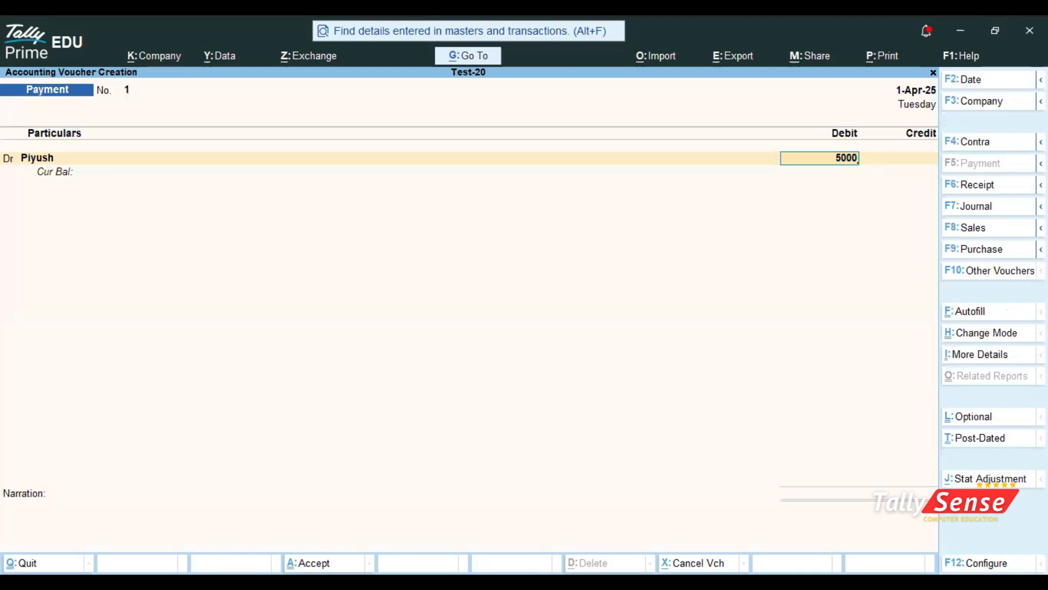
key("Return")
key("alt+c")
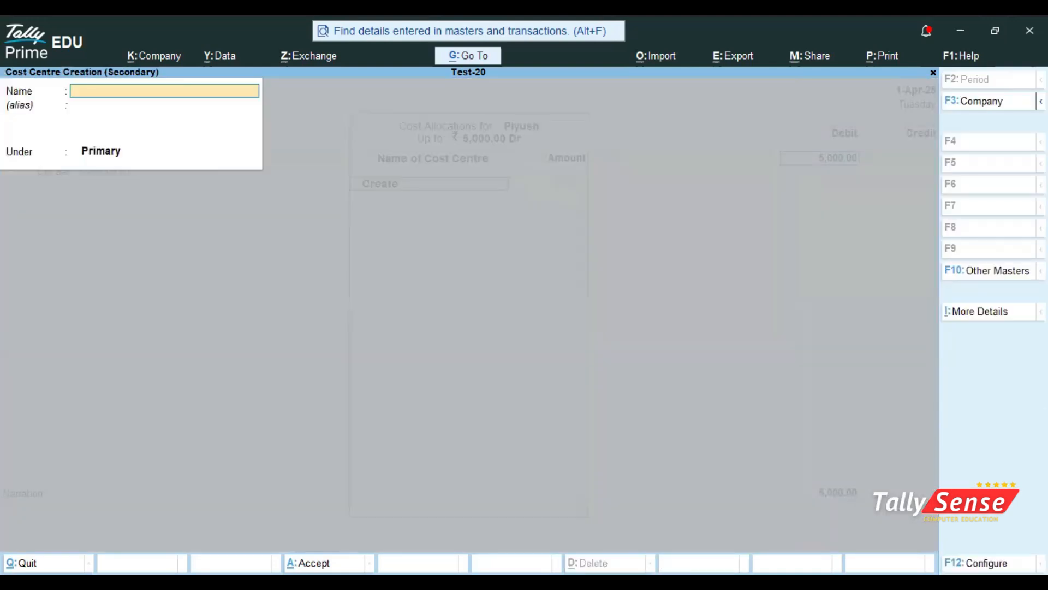
key("Escape")
key("y")
key("Escape")
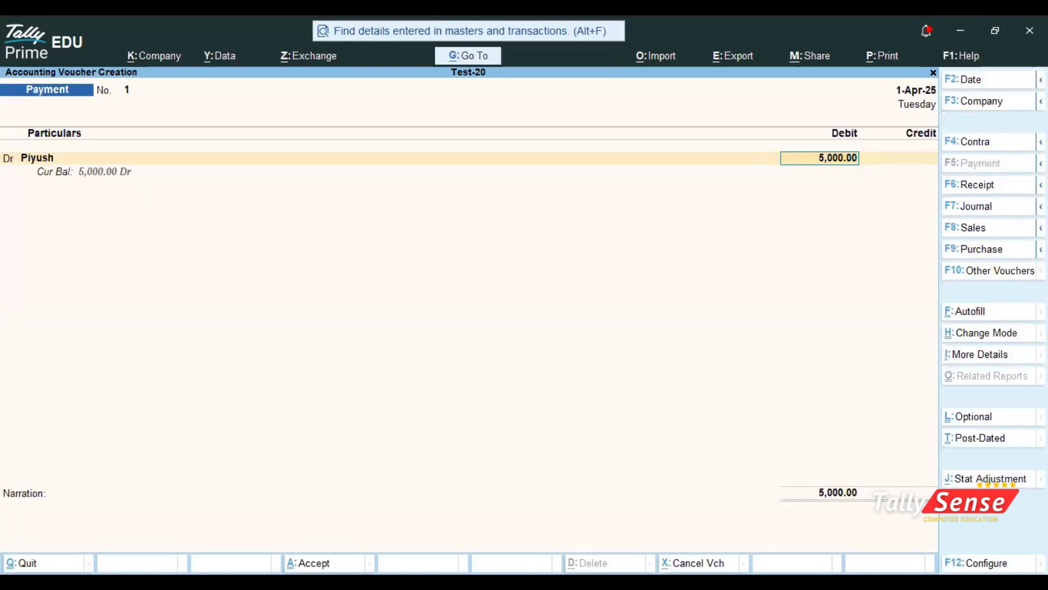
Turn off cost centre allocation in the company features of Test-20 and save the features.
key("F11")
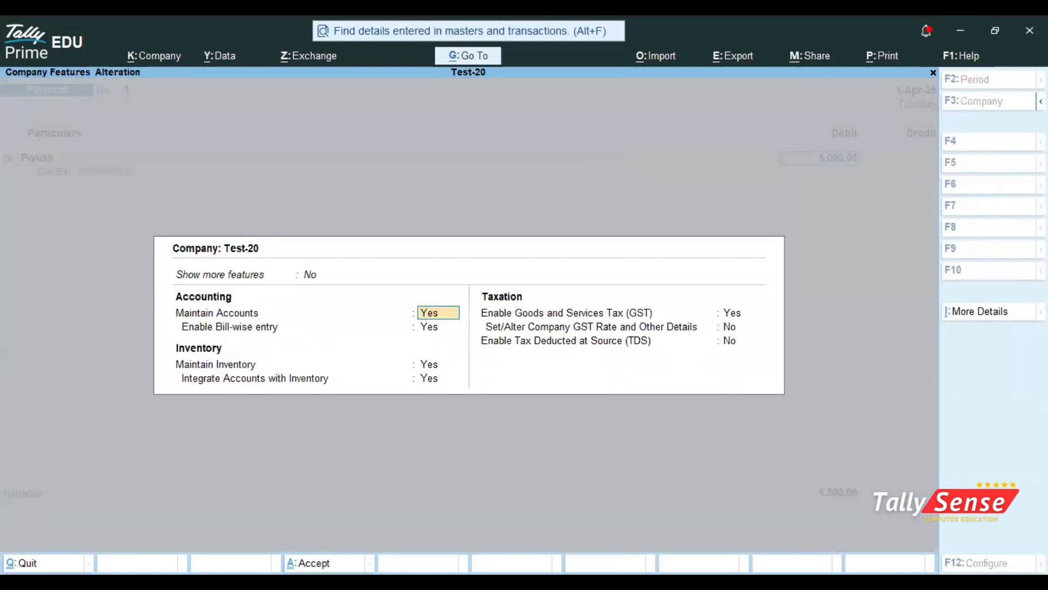
key("Up")
key("Down")
key("Return")
key("Return")
key("Return")
key("ctrl+a")
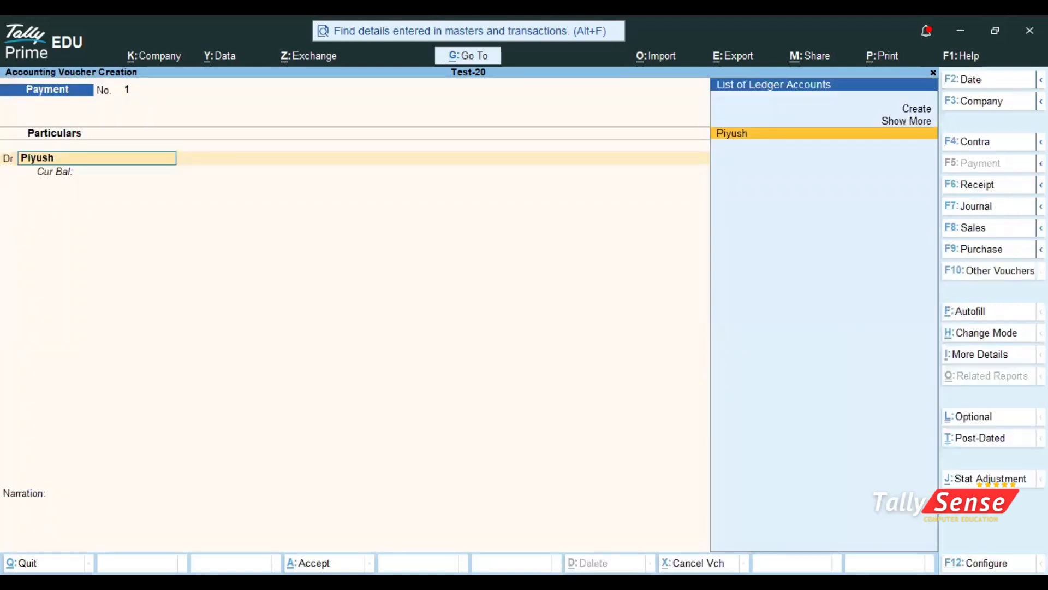
Debit the first payee's ledger with 5000 against Cash and save payment voucher 1 without a narration.
key("Return")
type("5000")
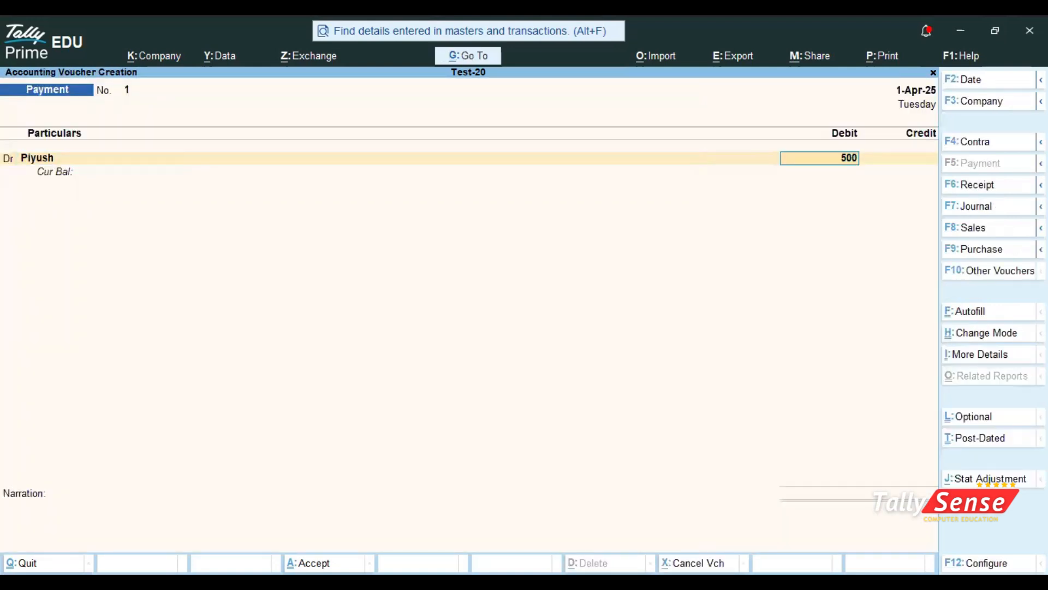
key("Return")
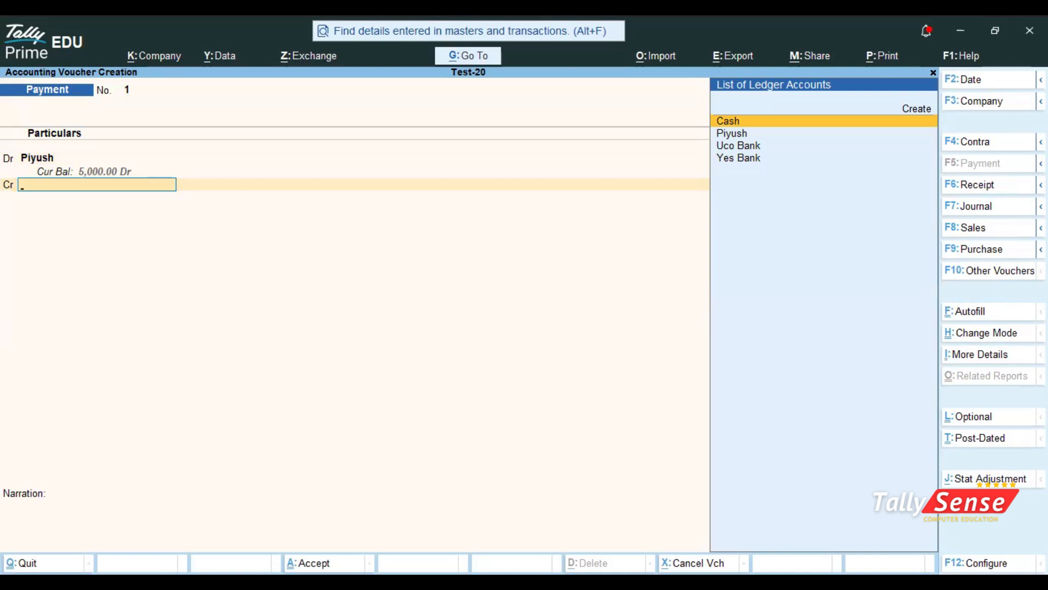
key("Return")
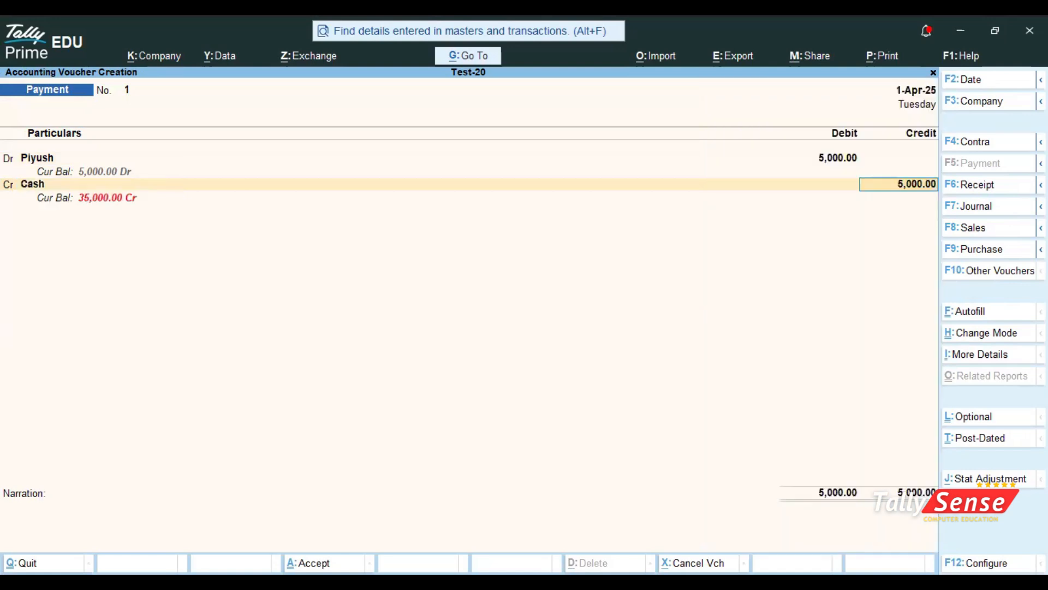
key("Return")
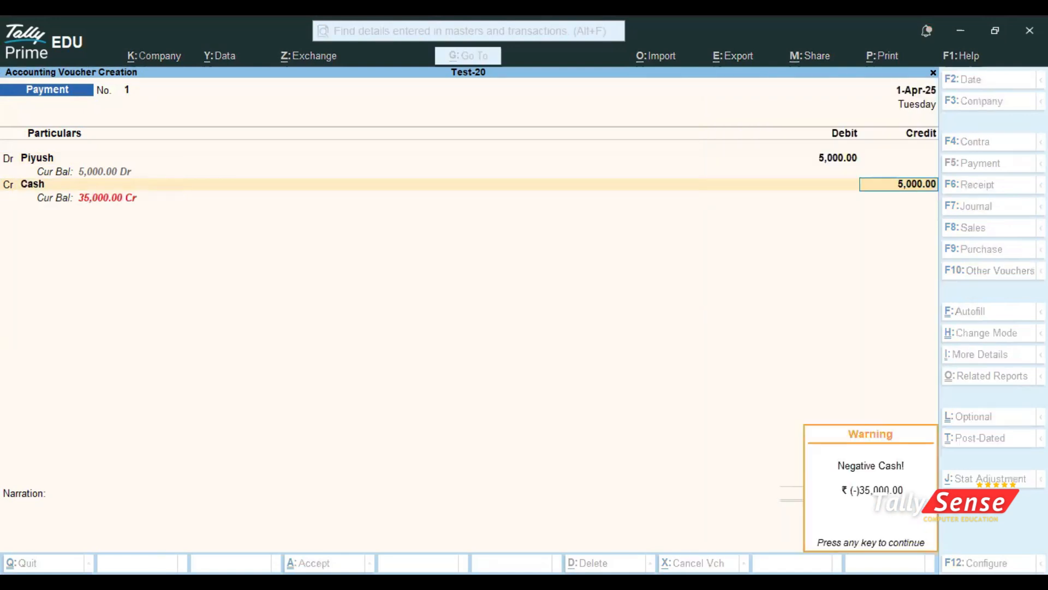
key("Return")
key("Return")
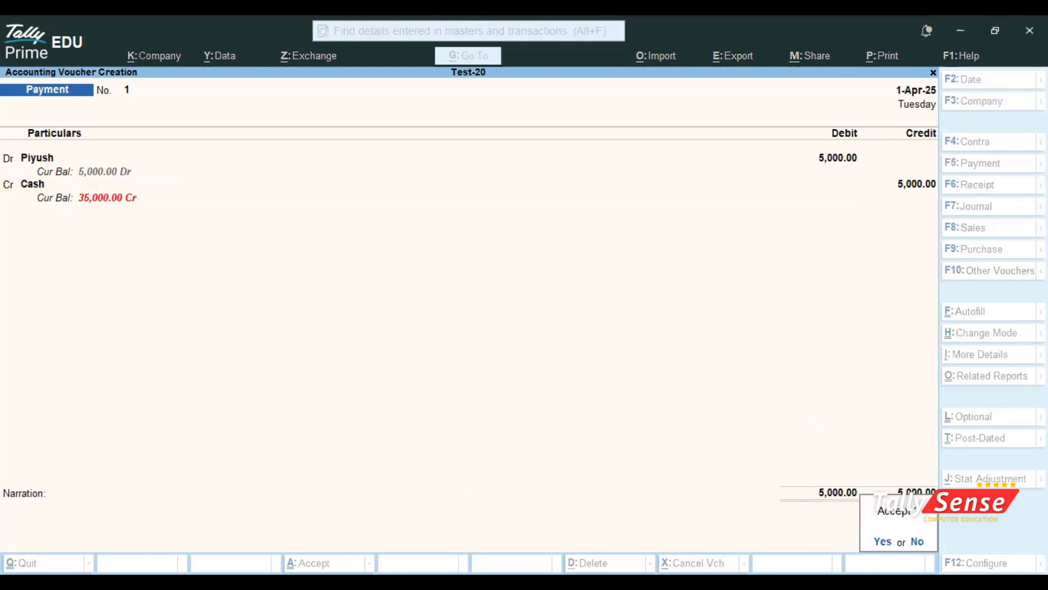
key("Escape")
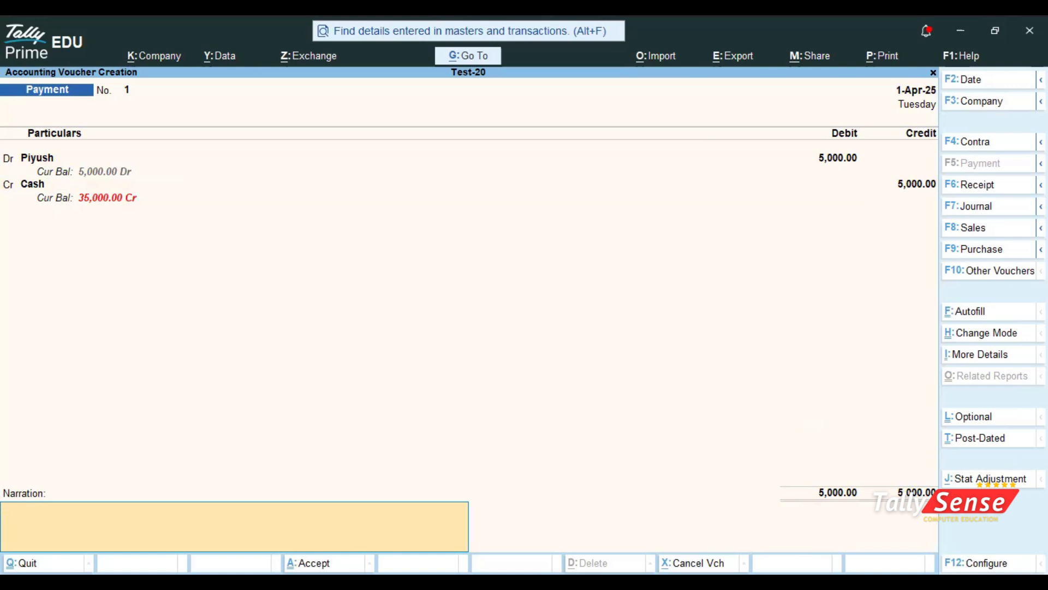
left_click(309, 563)
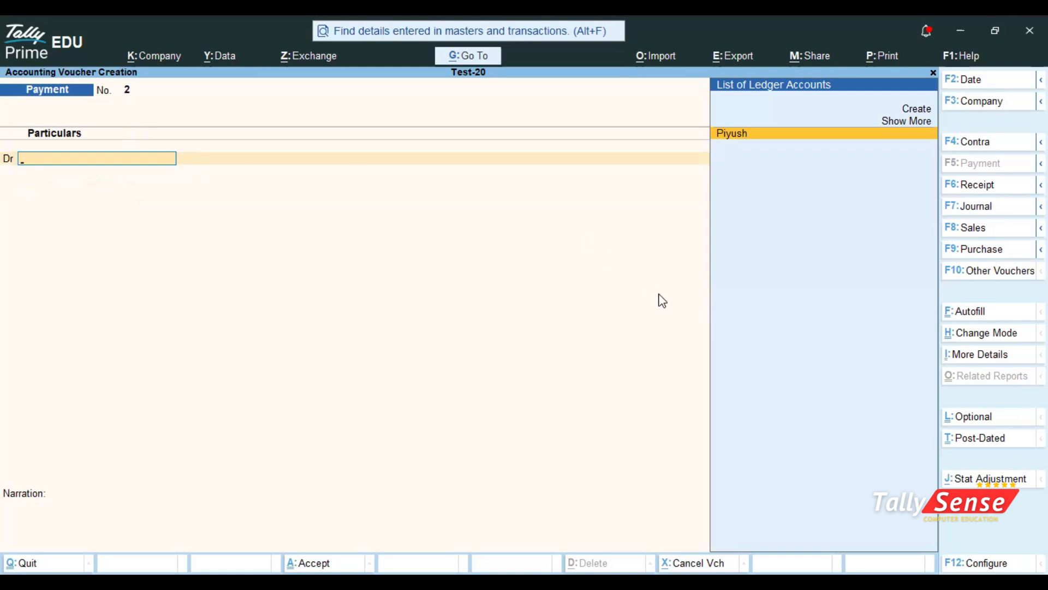
Create a ledger in the second payee's name under Indirect Expenses as the debit account of payment voucher 2.
key("Up")
key("Up")
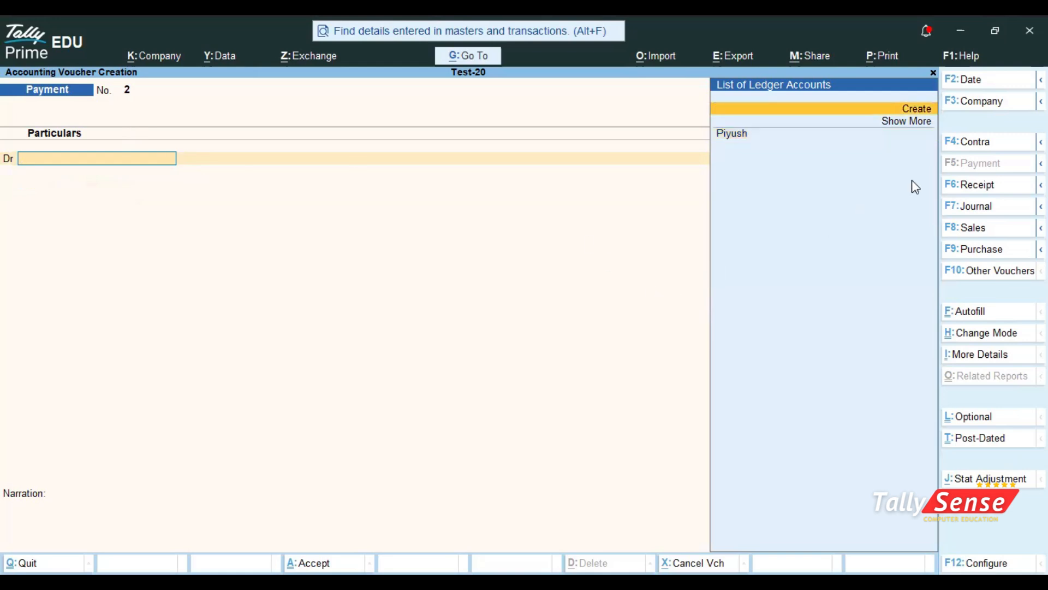
left_click(925, 109)
type("Vinay")
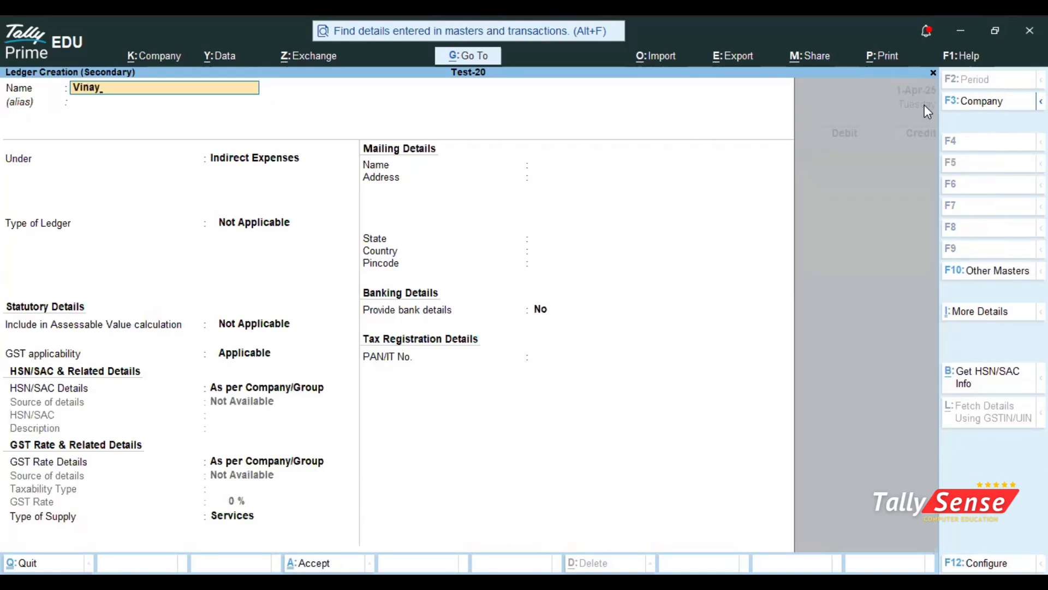
key("Return")
key("Return")
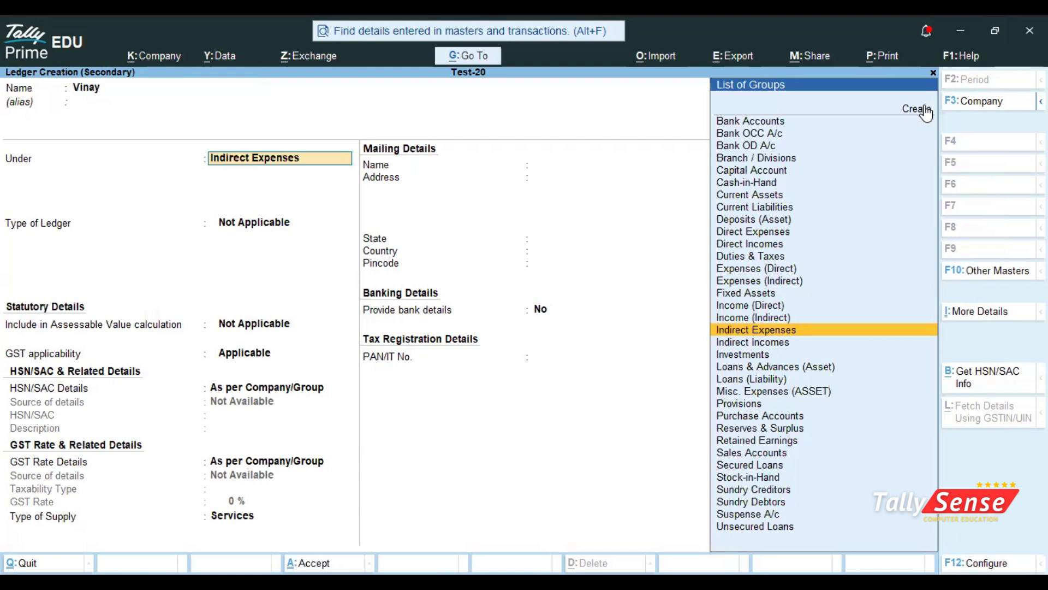
key("ctrl+a")
Debit the second payee's ledger with 6000 against Cash and save payment voucher 2.
type("6000")
key("Return")
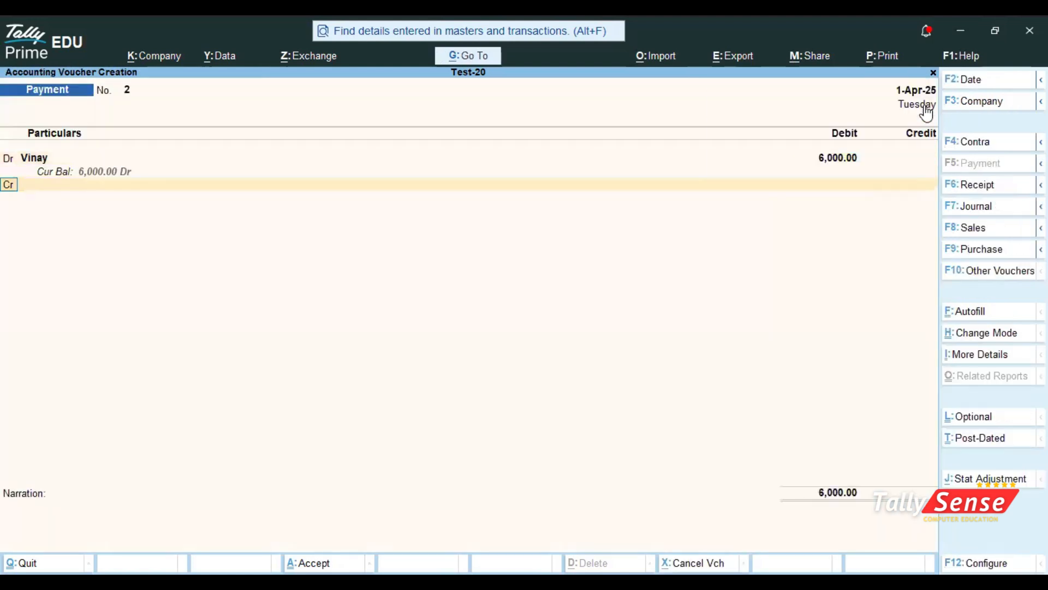
type("cash")
key("Return")
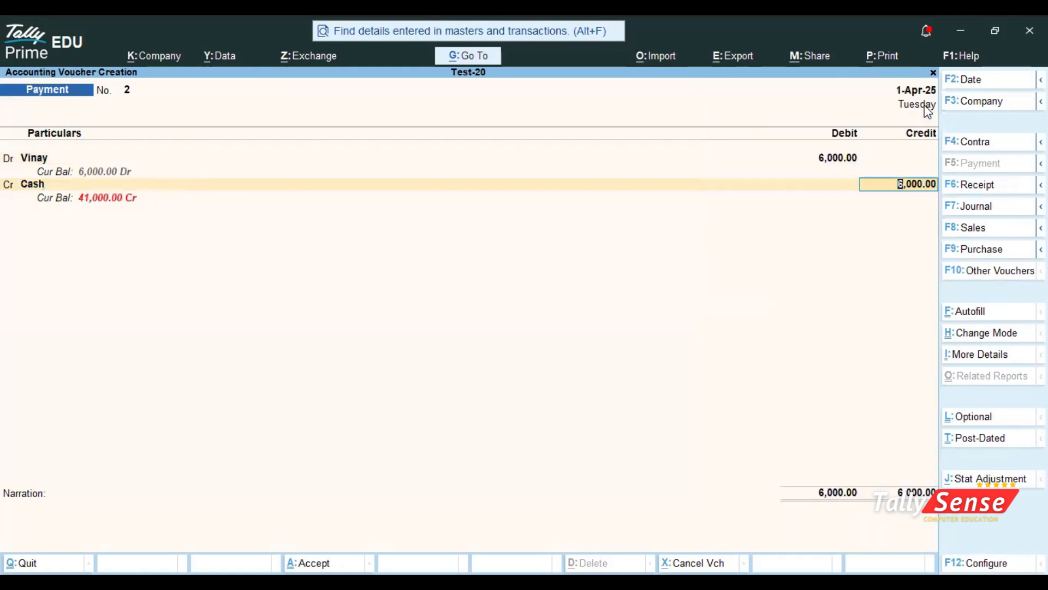
key("ctrl+a")
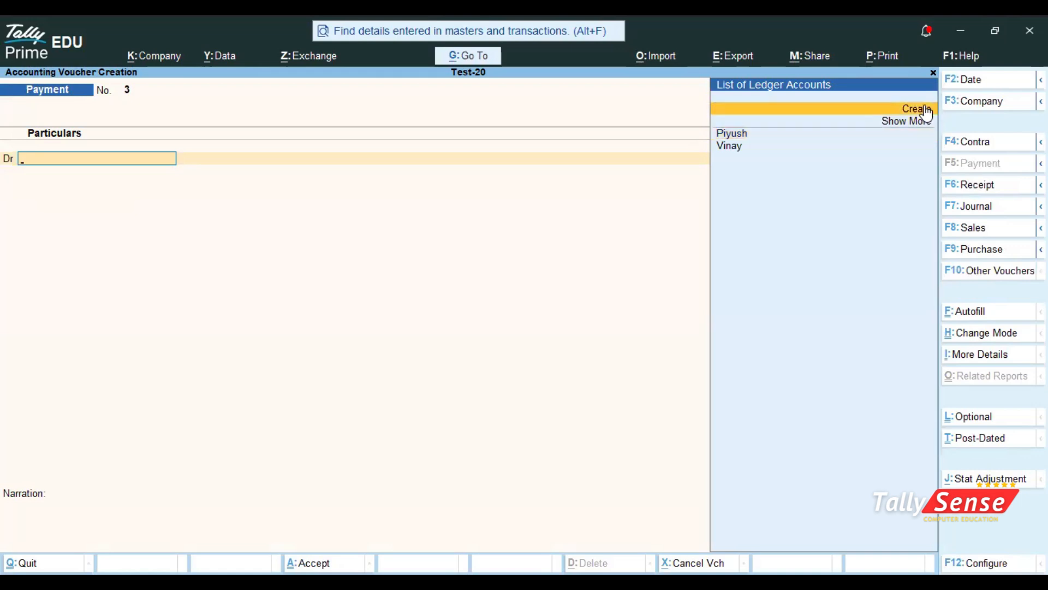
Create a ledger in the third payee's name under Indirect Expenses as the debit account of payment voucher 3.
left_click(927, 111)
type("Sumit")
key("Return")
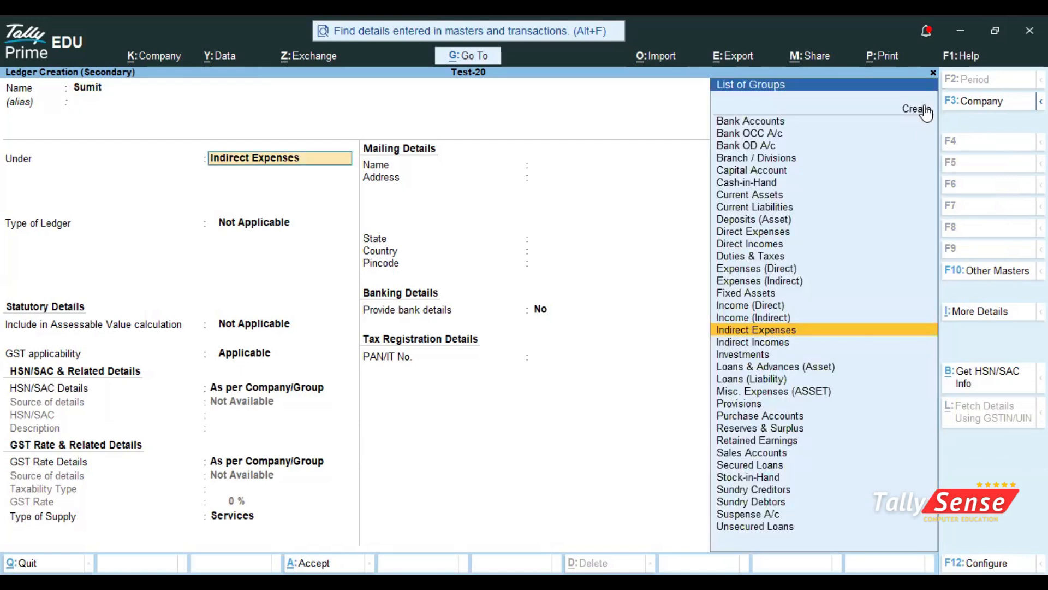
key("Return")
key("ctrl+a")
Debit the third payee's ledger with 3600 against Cash and save payment voucher 3.
type("3600")
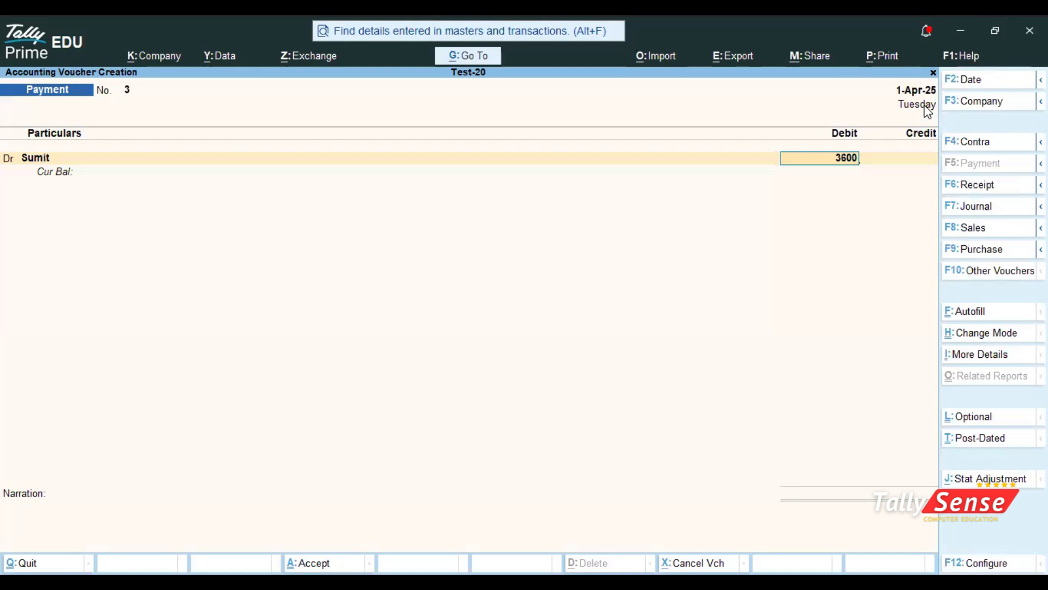
key("Return")
type("cash")
key("Return")
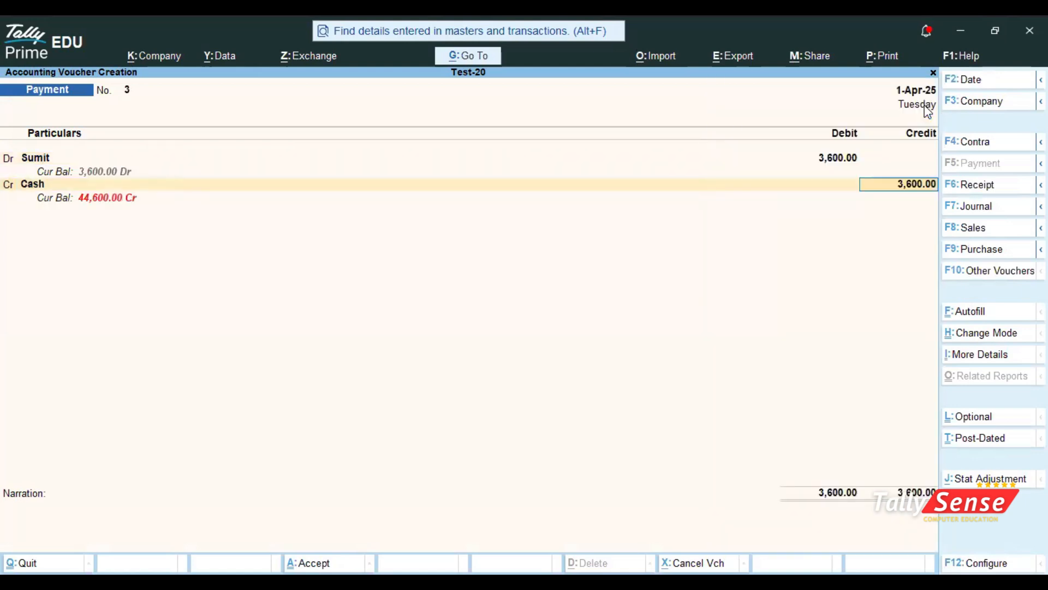
key("ctrl+a")
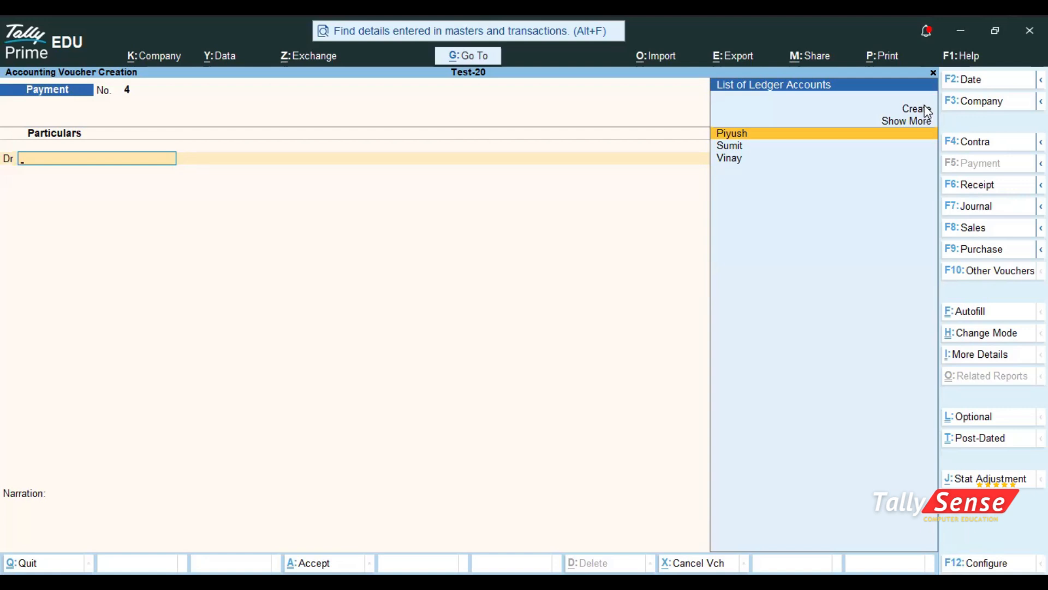
Reopen saved payment voucher 3 and show its print preview at a readable zoom.
key("Page_Up")
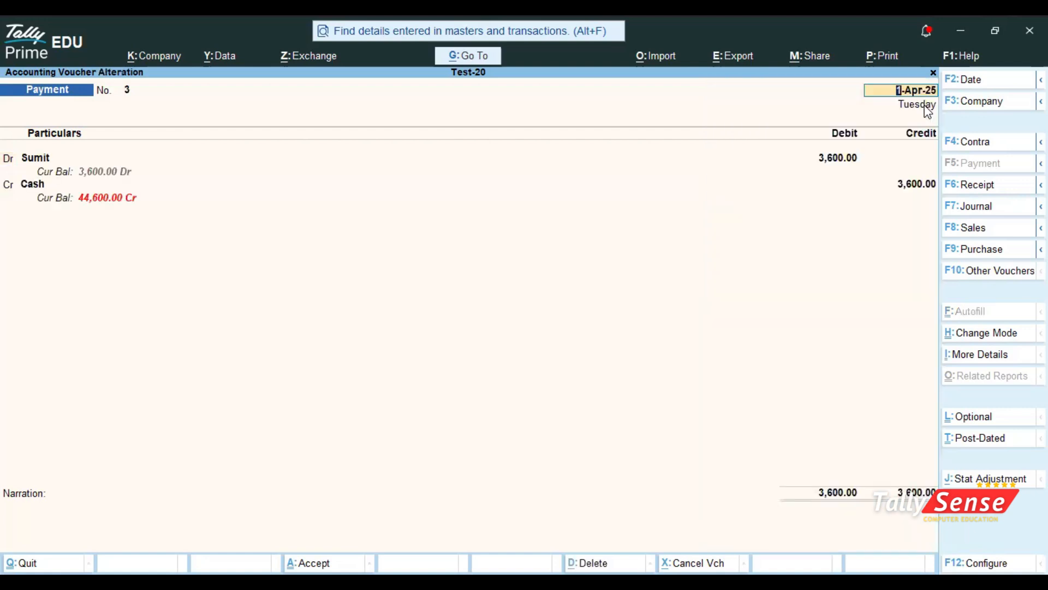
key("Page_Down")
key("Page_Up")
key("ctrl")
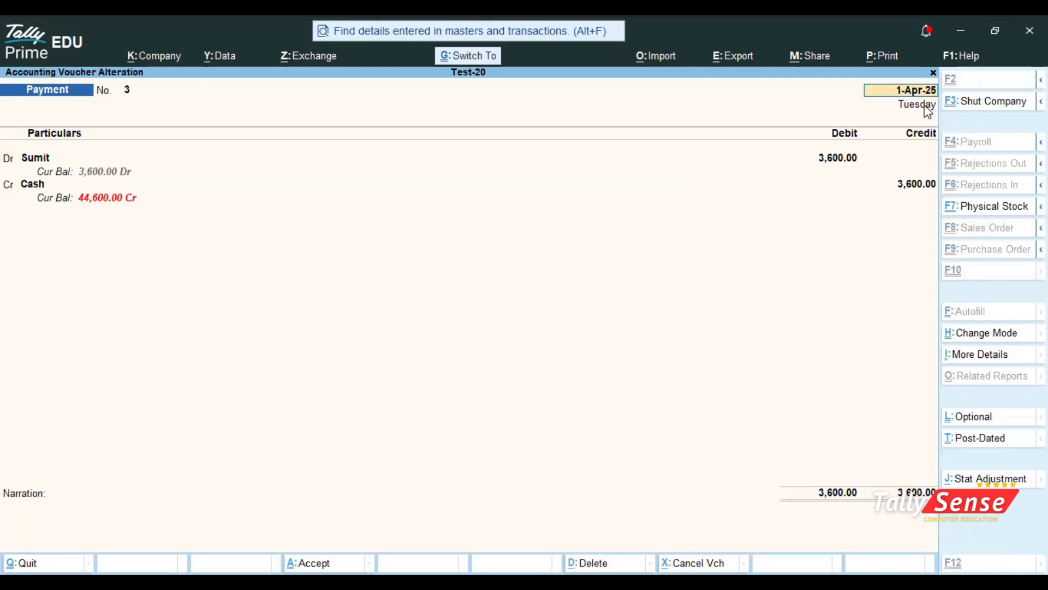
key("ctrl+p")
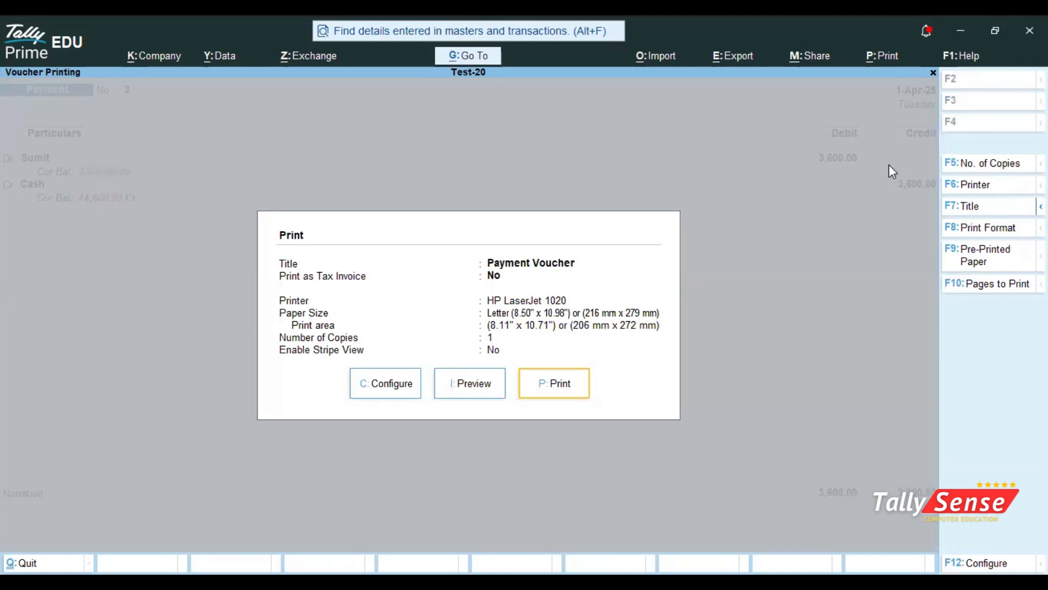
left_click(473, 391)
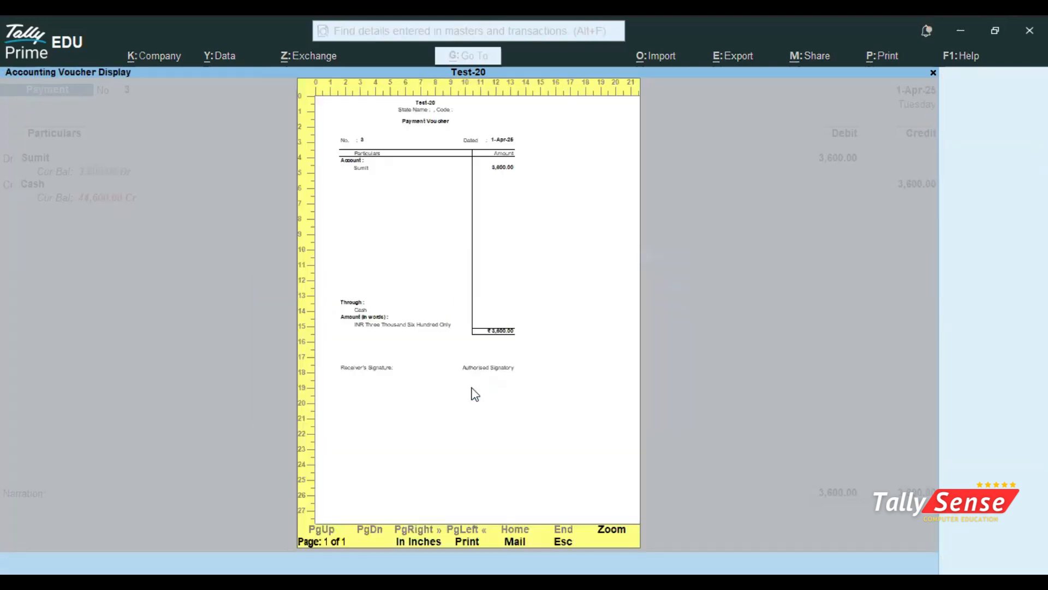
left_click(615, 530)
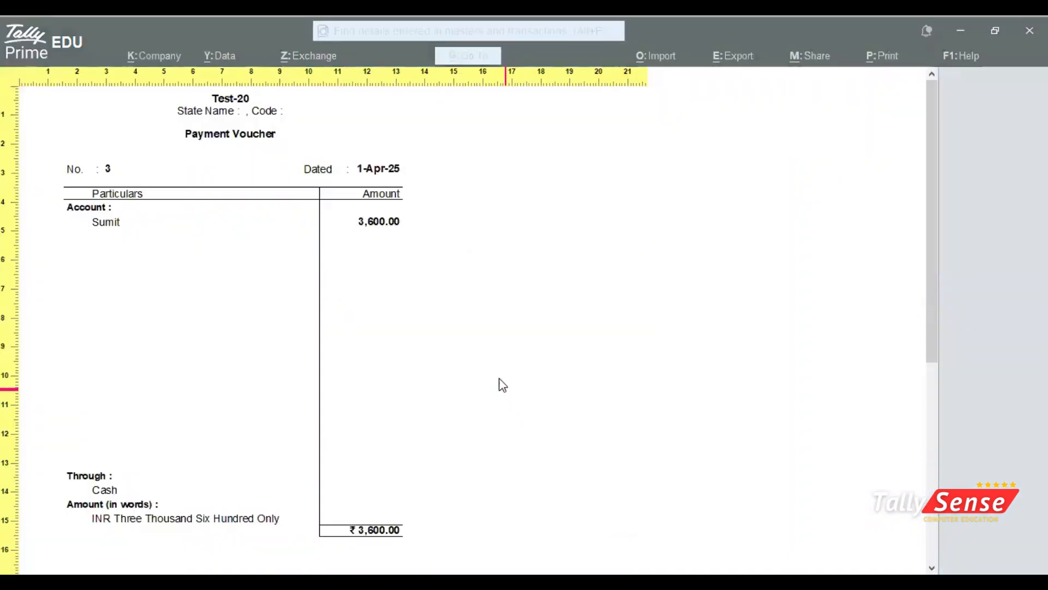
Examine the previewed payment voucher from its heading down to the amount in words and signature lines, and close the preview without printing.
scroll(452, 362, "down", 4)
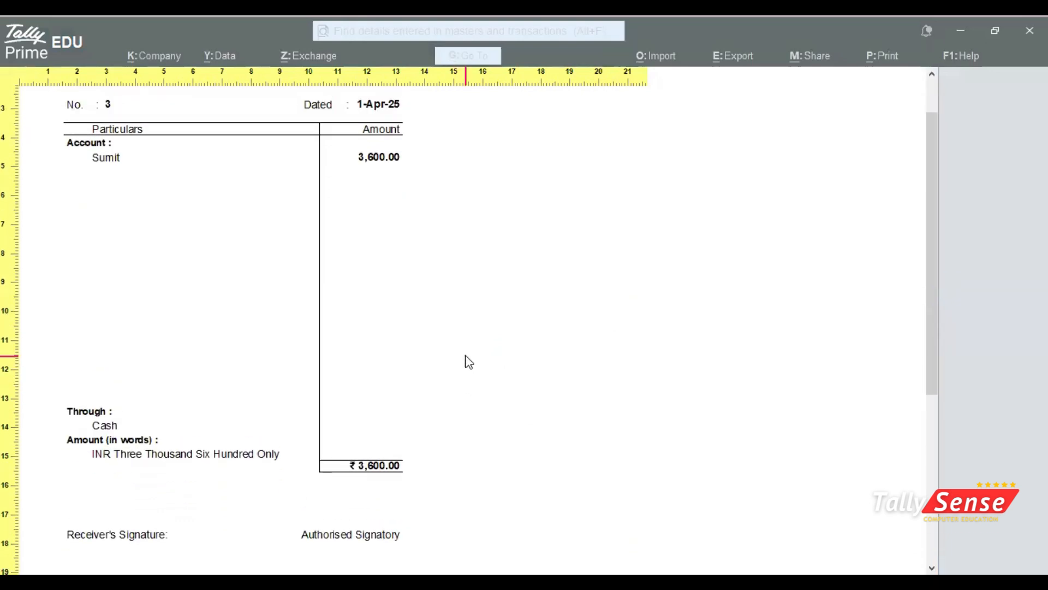
scroll(469, 363, "up", 2)
scroll(465, 356, "up", 2)
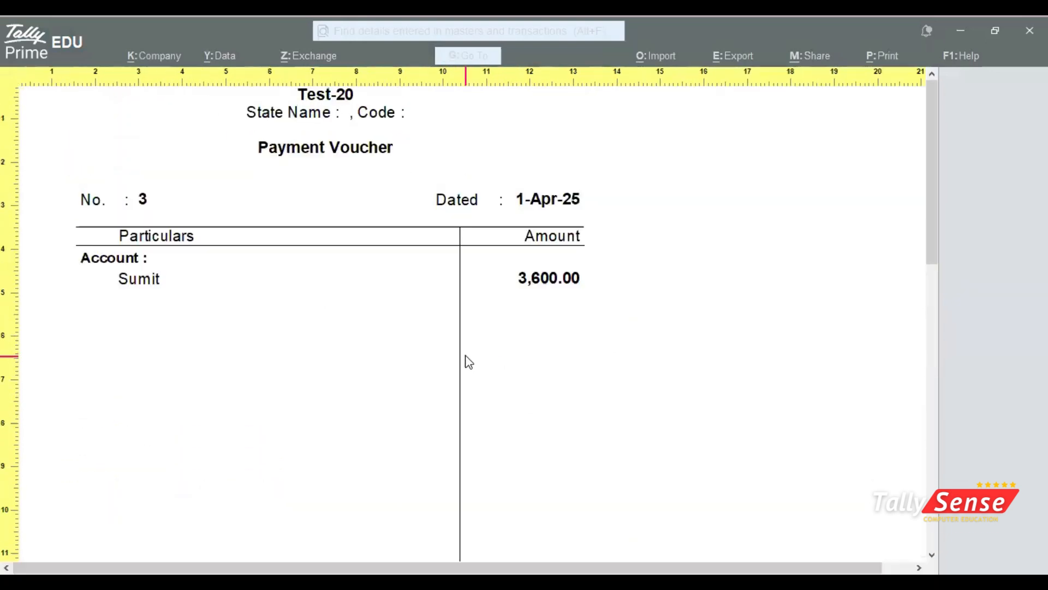
scroll(468, 363, "up", 1)
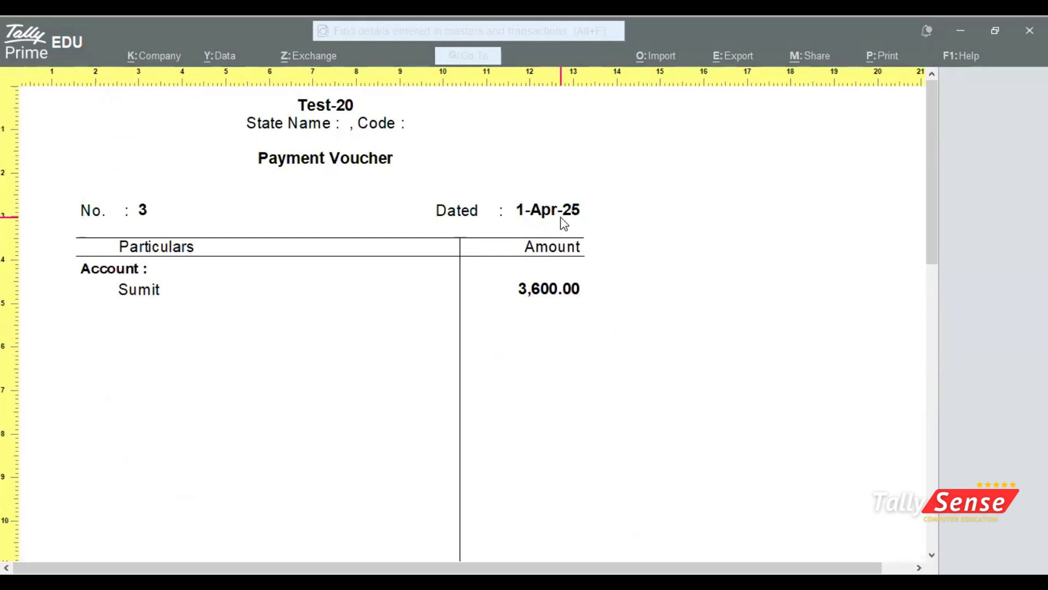
scroll(564, 224, "down", 1)
scroll(564, 224, "down", 4)
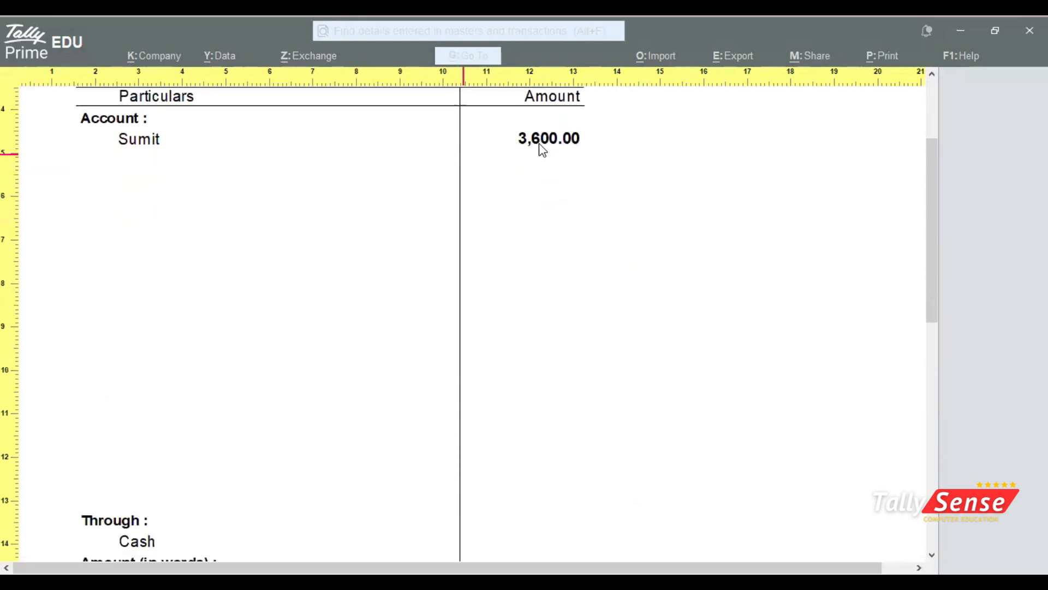
scroll(545, 150, "down", 1)
scroll(544, 150, "down", 5)
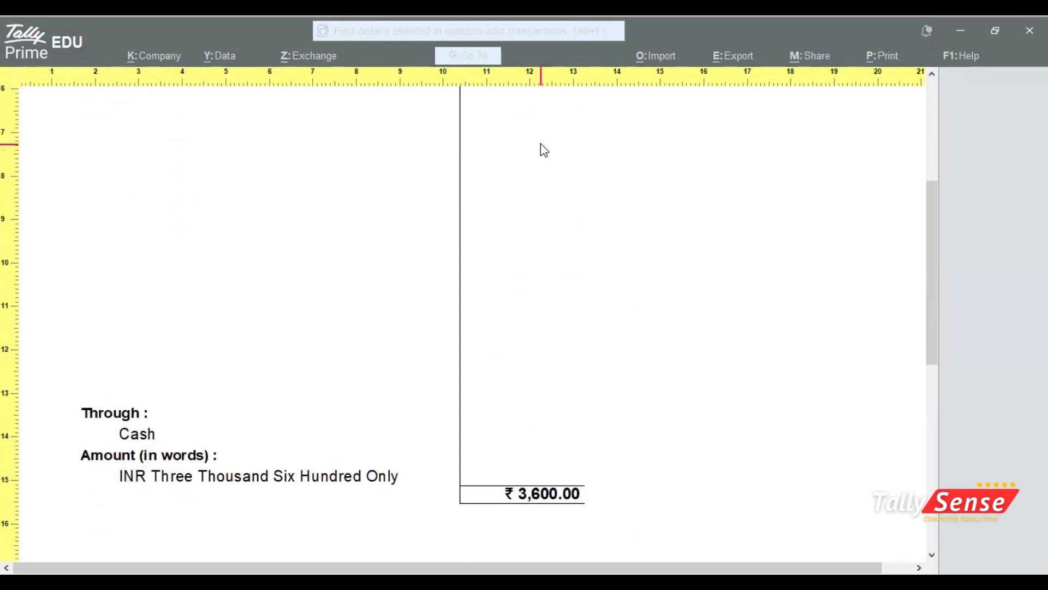
scroll(283, 386, "down", 2)
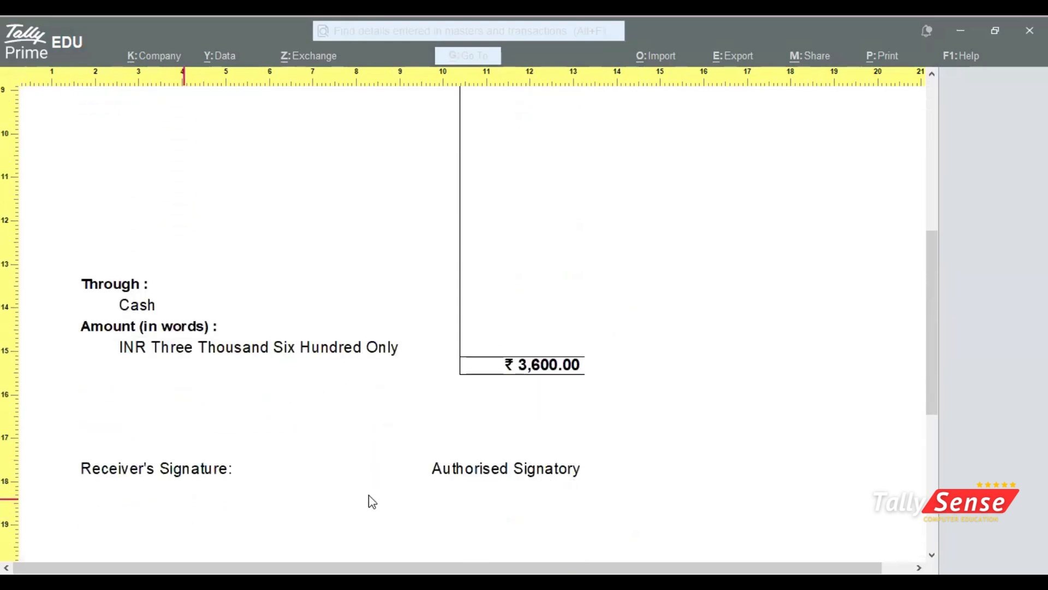
scroll(590, 472, "up", 1)
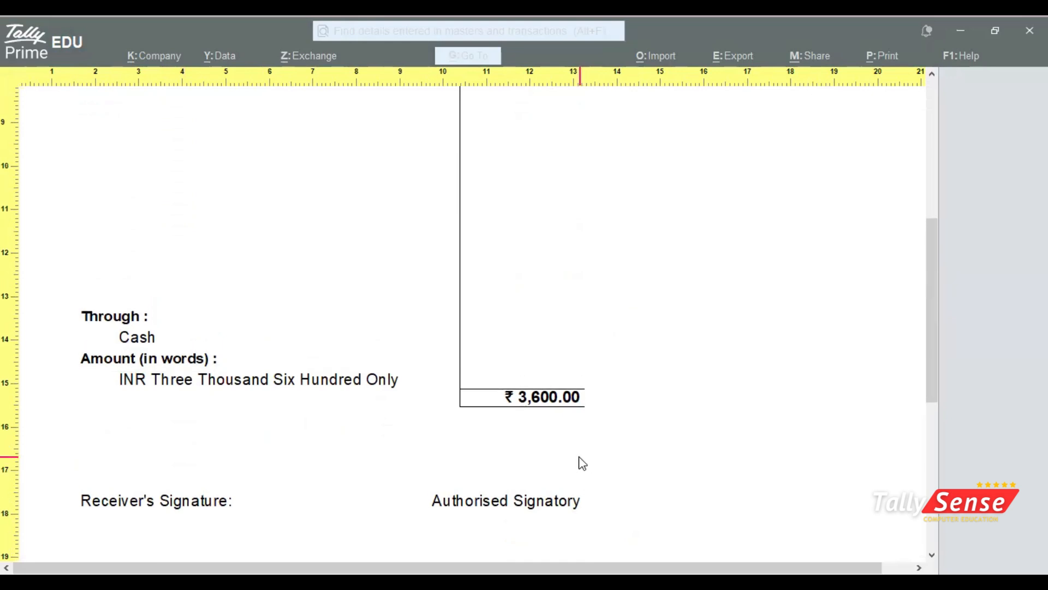
scroll(583, 463, "up", 12)
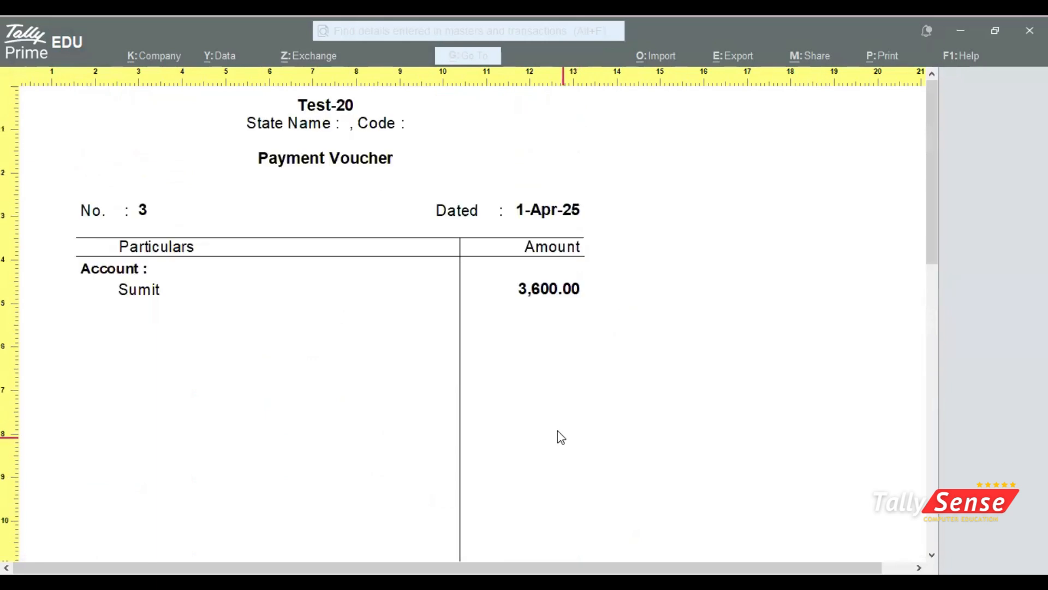
key("Escape")
key("Escape")
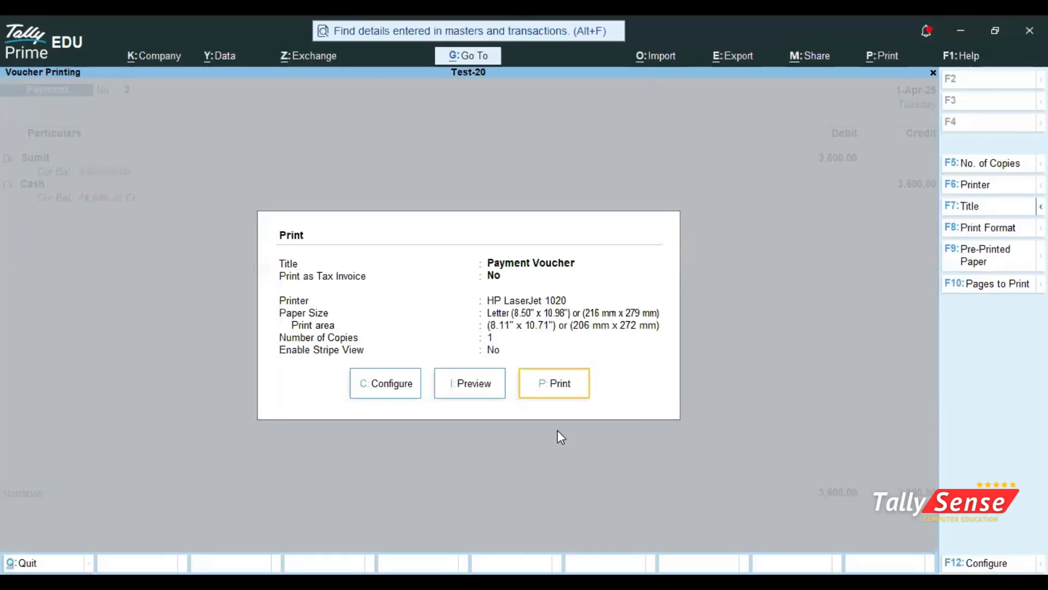
key("Escape")
Quit voucher entry without further changes and open the Day Book of Test-20 in detailed view.
key("ctrl+a")
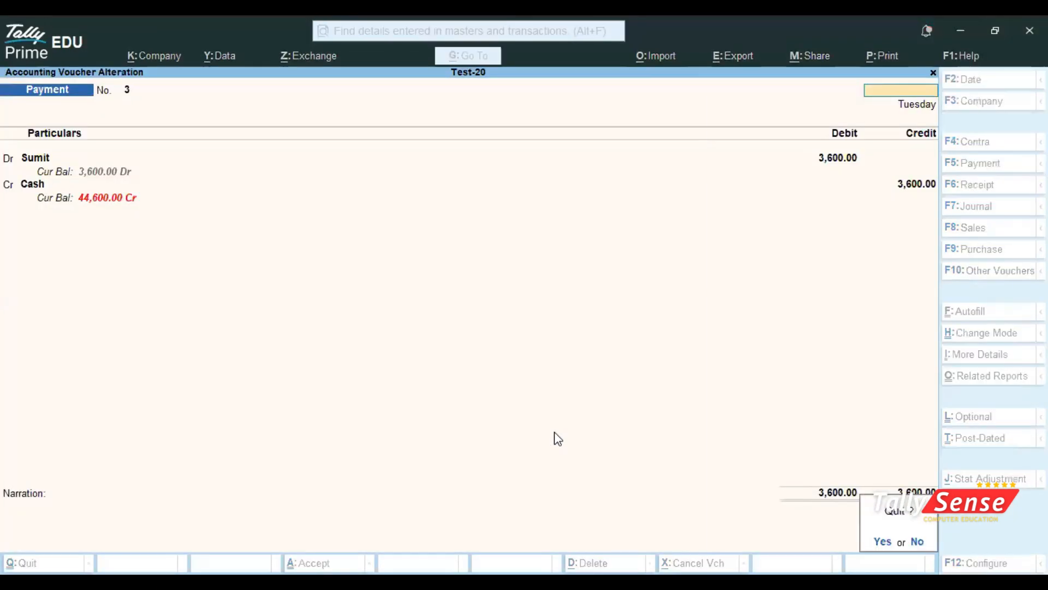
key("y")
key("Escape")
key("y")
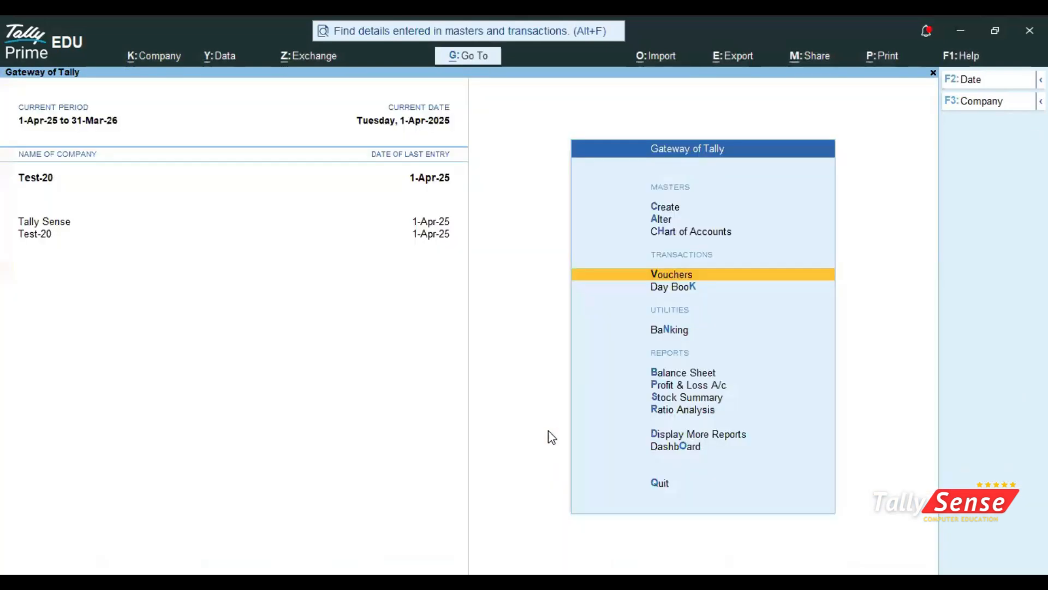
key("Down")
key("Down")
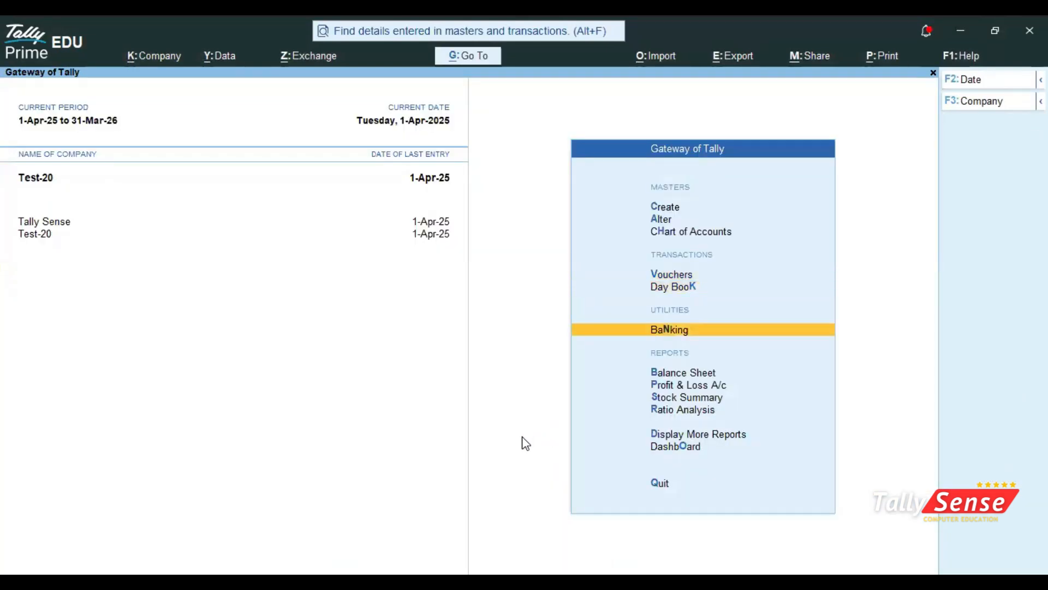
key("Up")
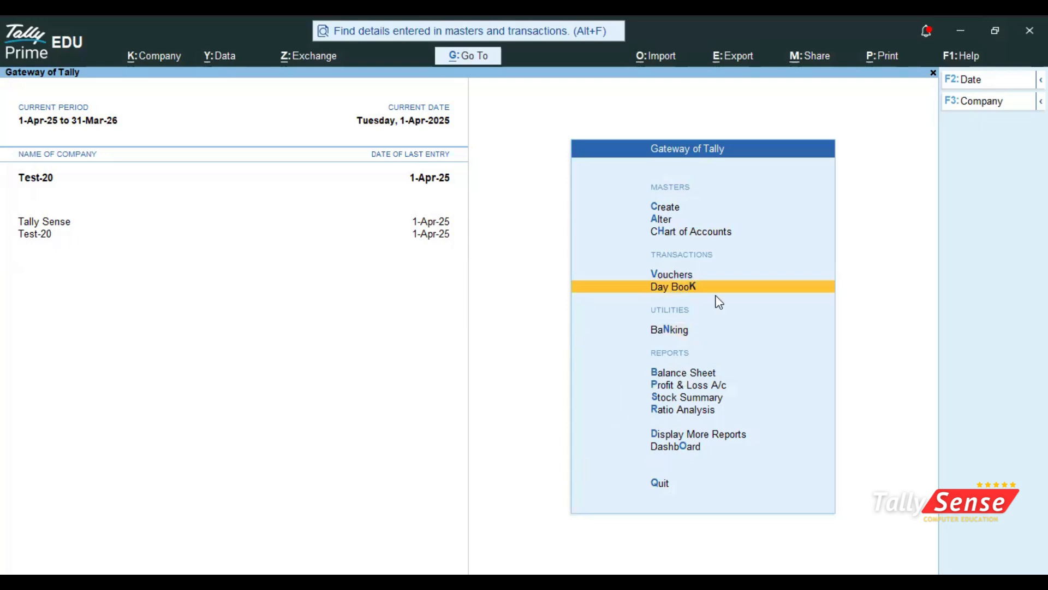
left_click(667, 293)
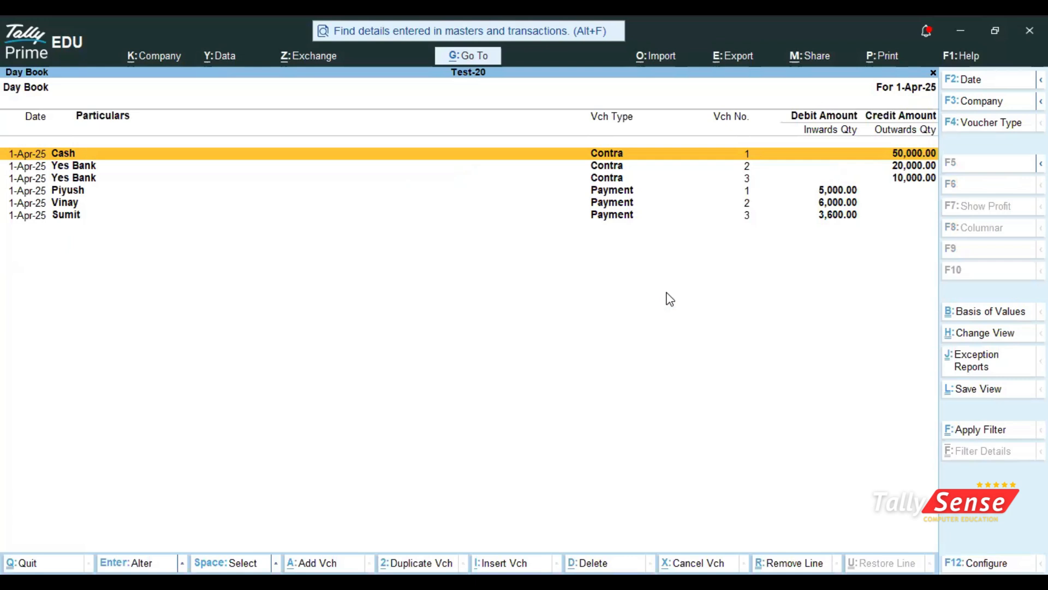
key("alt+F5")
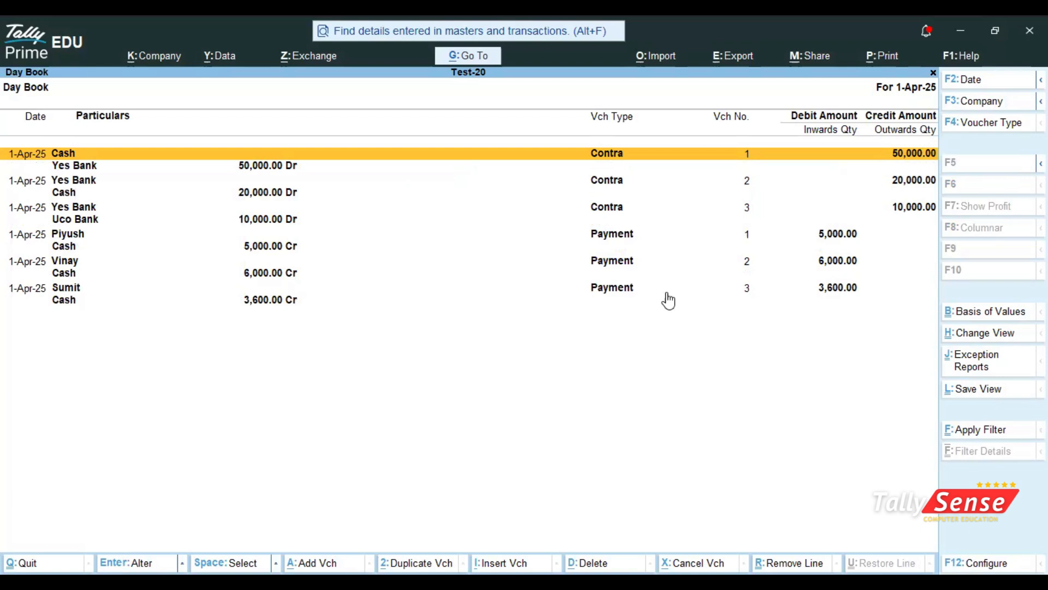
Preview the detailed Day Book for printing, enlarge it to review the contra and payment entries, and close the preview without printing.
key("ctrl")
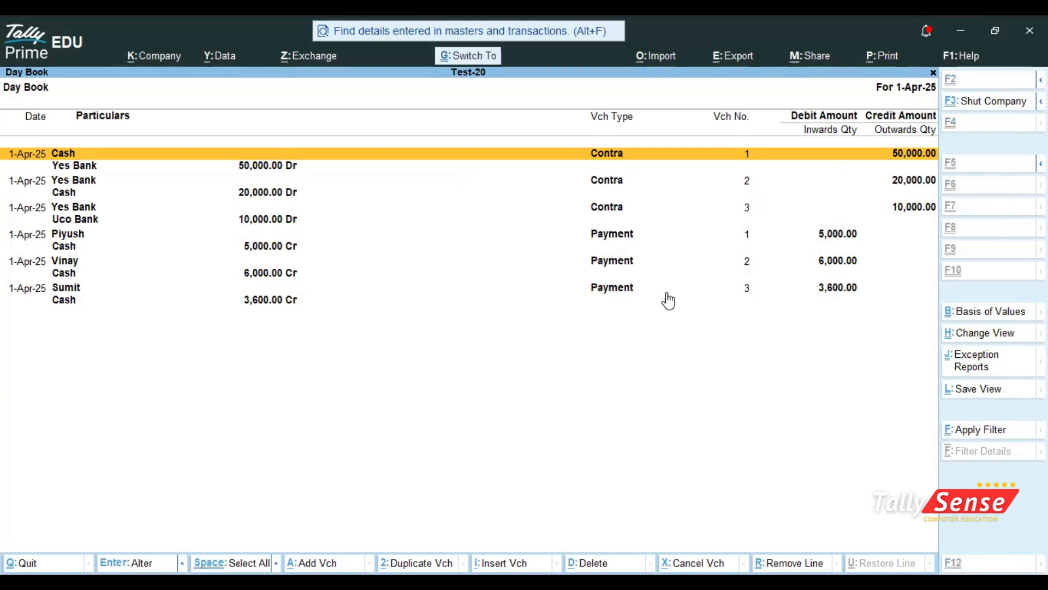
key("ctrl+p")
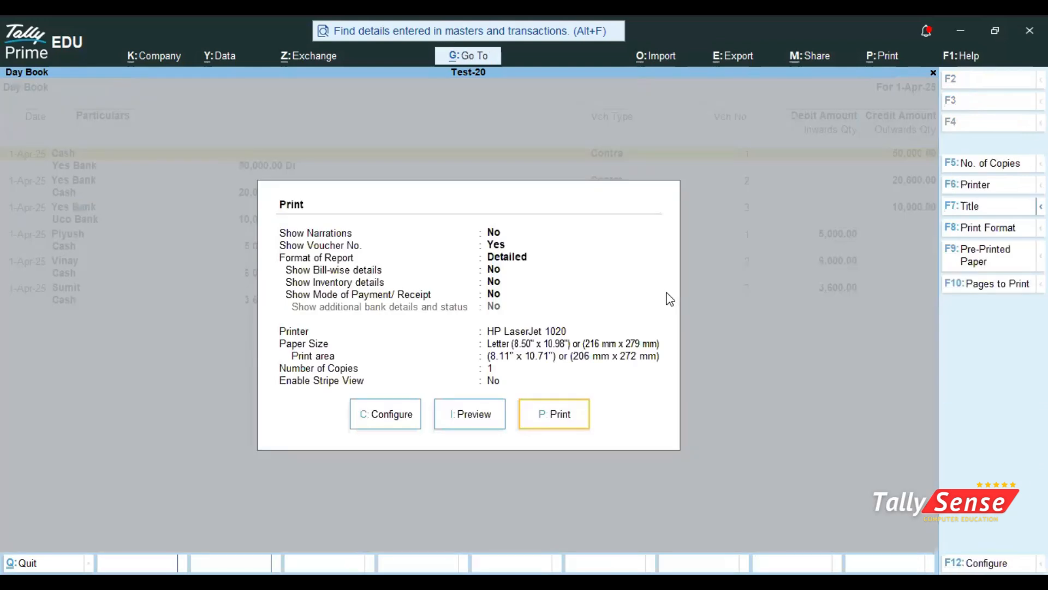
left_click(473, 421)
left_click(620, 540)
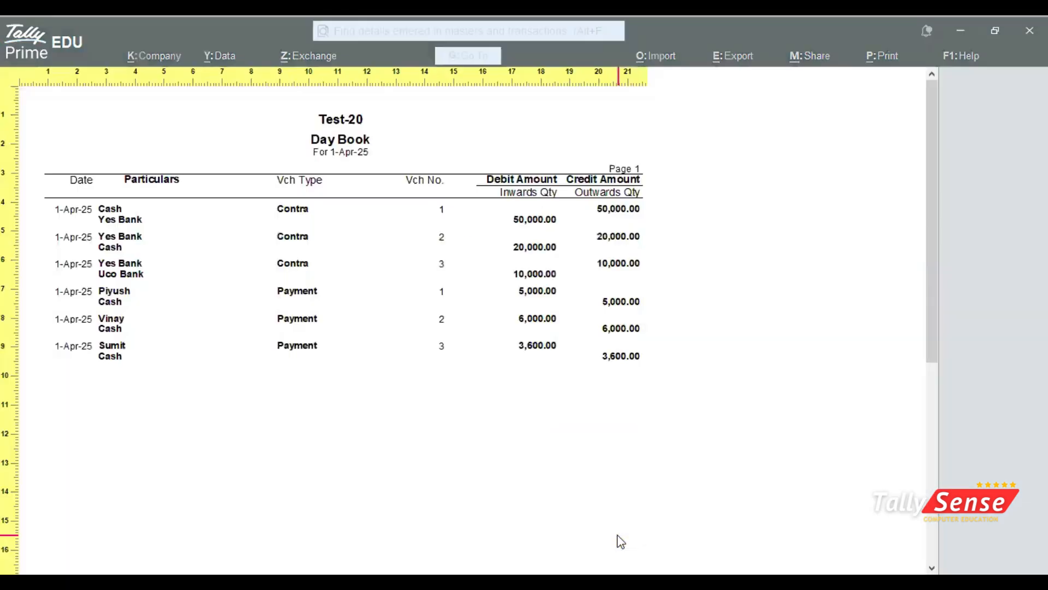
key("plus")
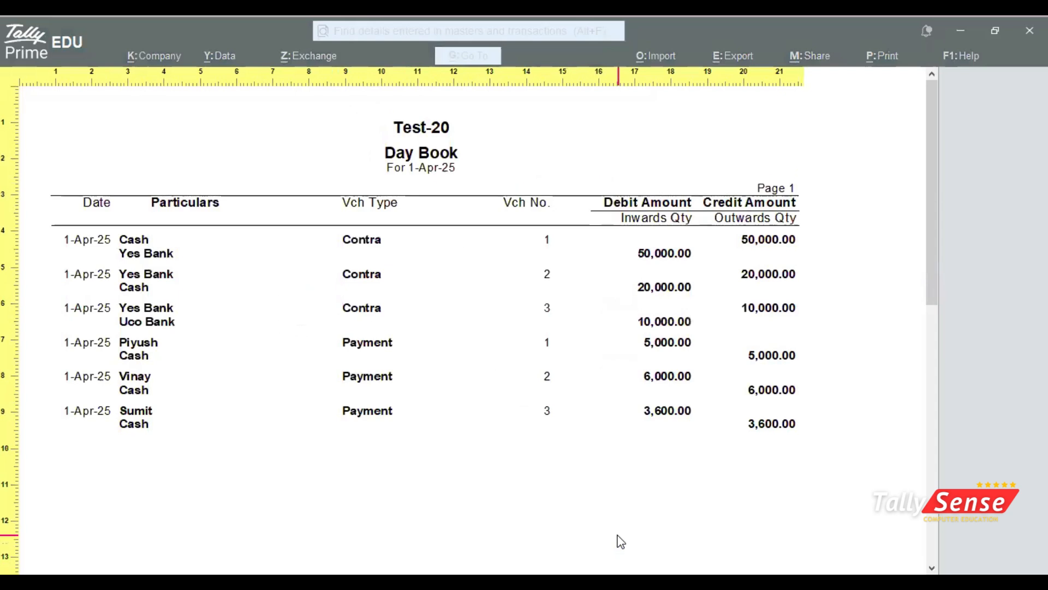
scroll(621, 542, "down", 5)
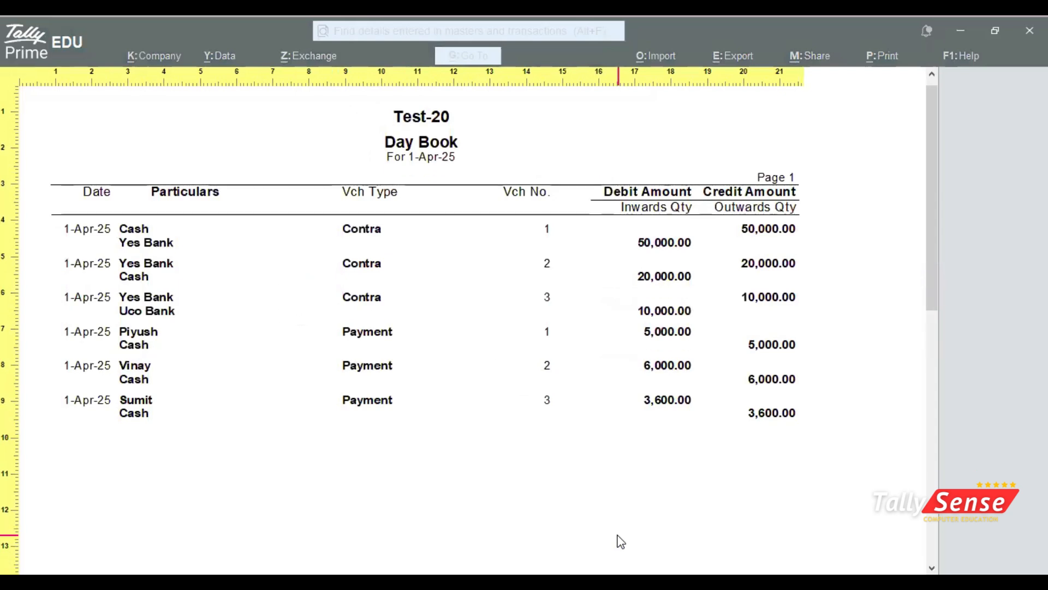
key("Escape")
key("Escape")
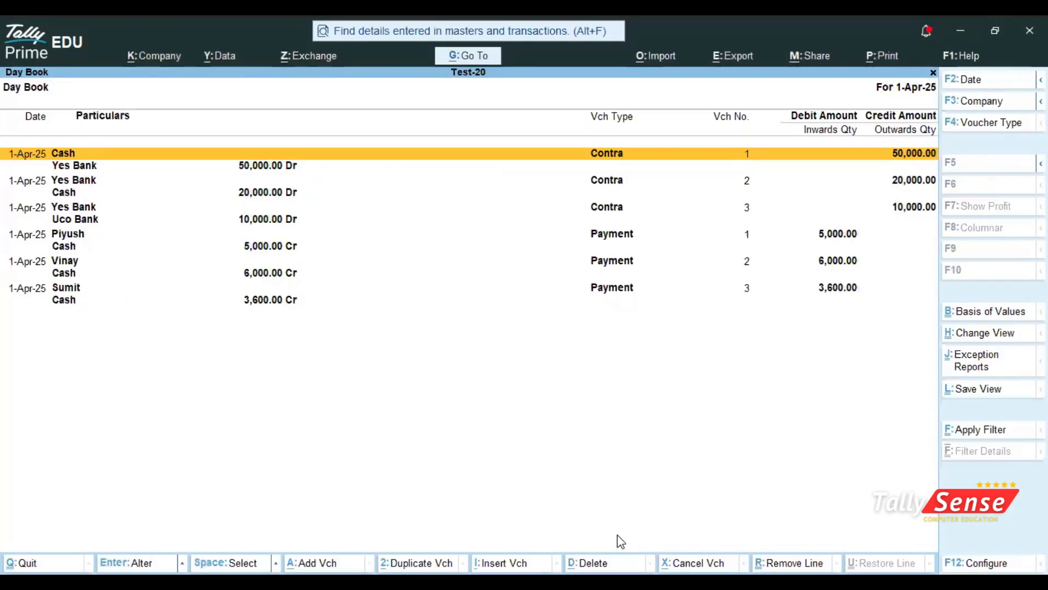
Leave the Day Book, switch to the browser, and review the Practical 1 – Payment Voucher task in the day 7 workbook PDF.
key("Escape")
key("Up")
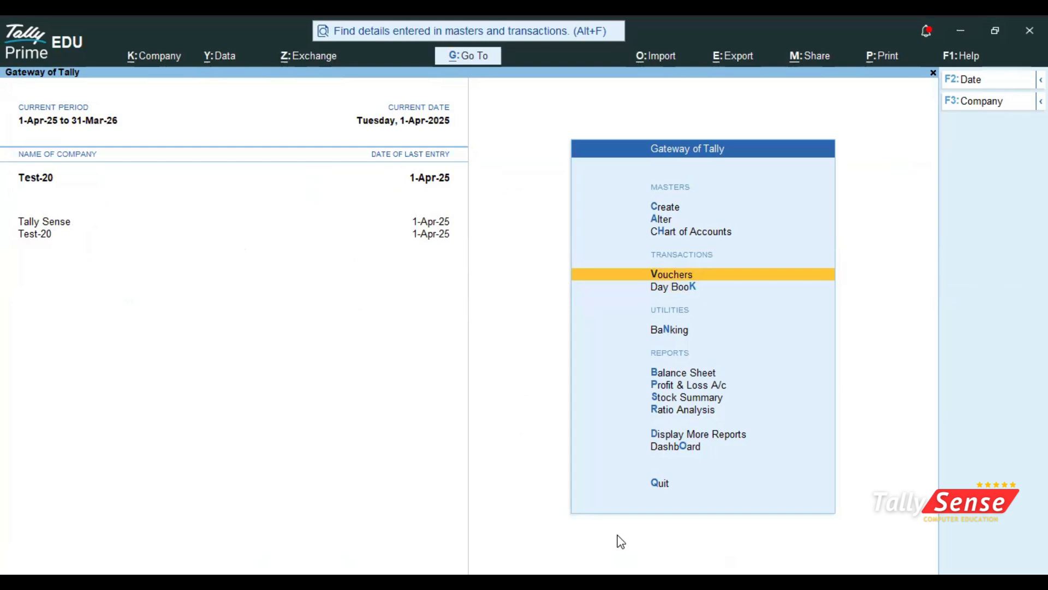
key("alt")
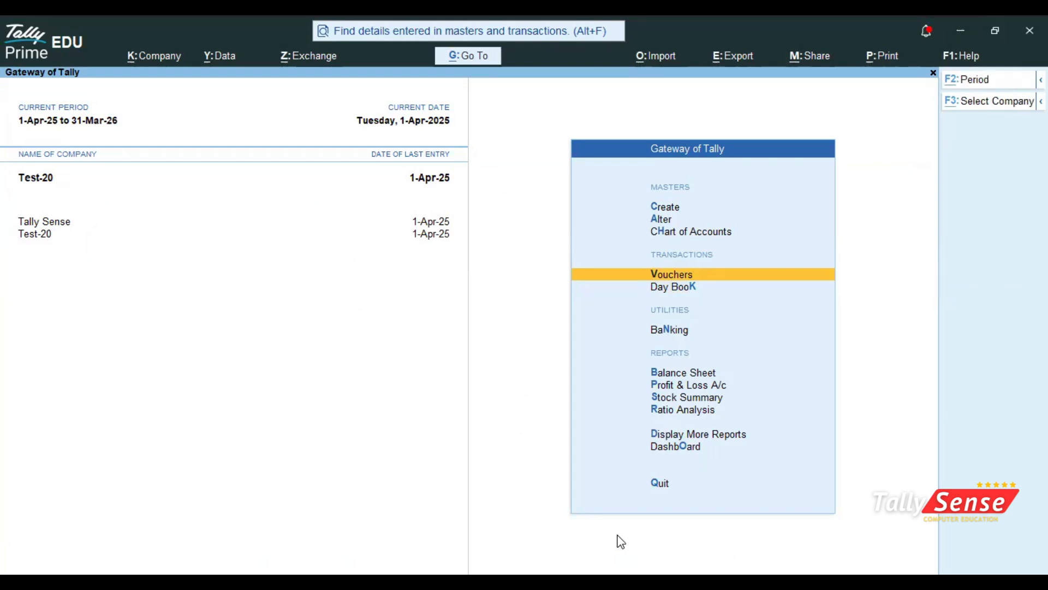
key("alt+Tab")
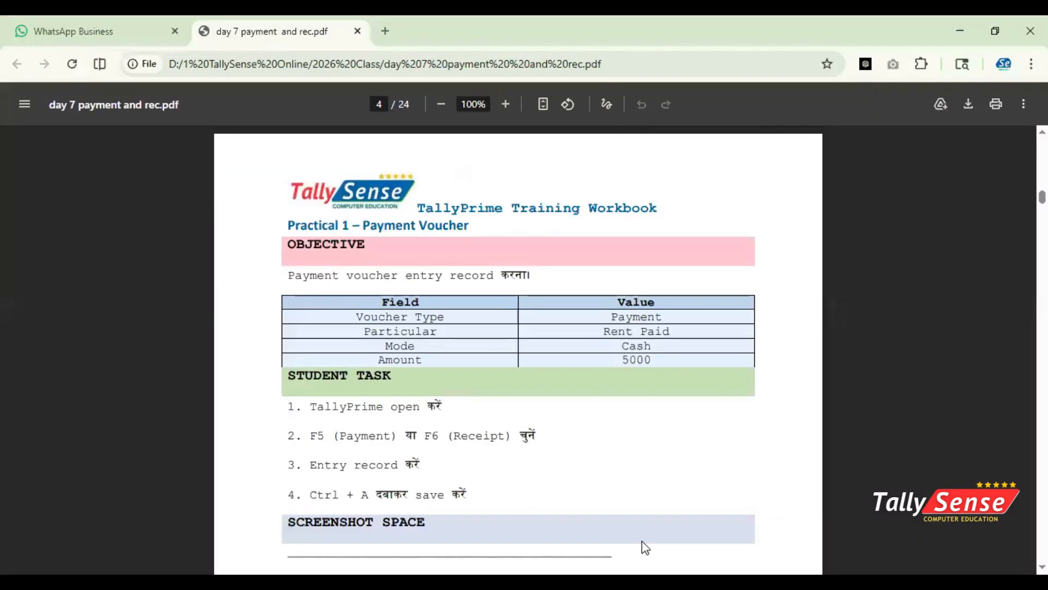
scroll(644, 546, "down", 4)
scroll(645, 547, "up", 3)
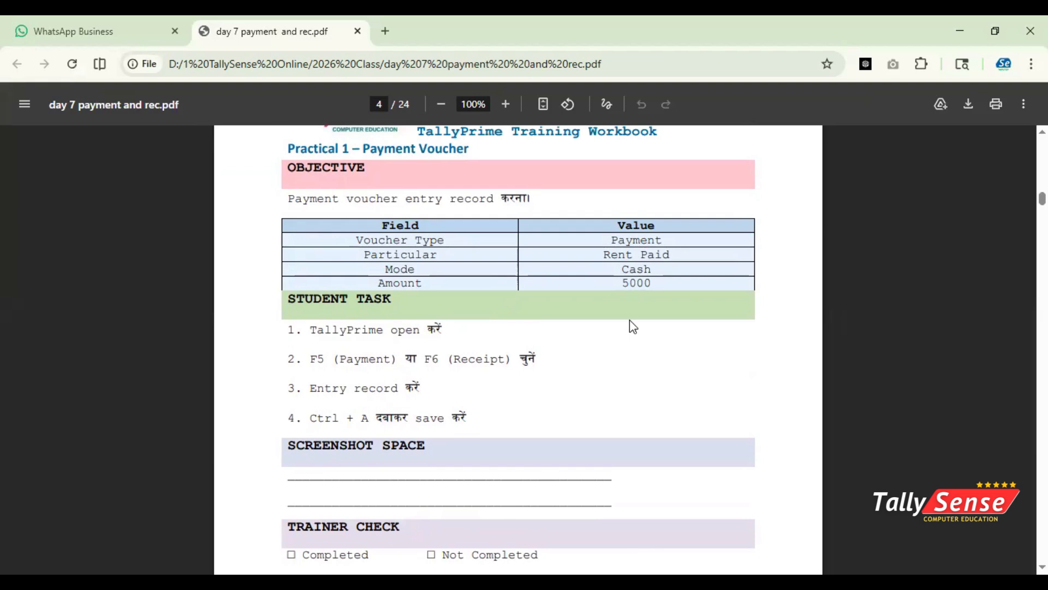
Switch back to TallyPrime and start a new ledger named Rent from the debit line of the payment voucher.
key("alt+Tab")
key("alt+c")
type("Ertn")
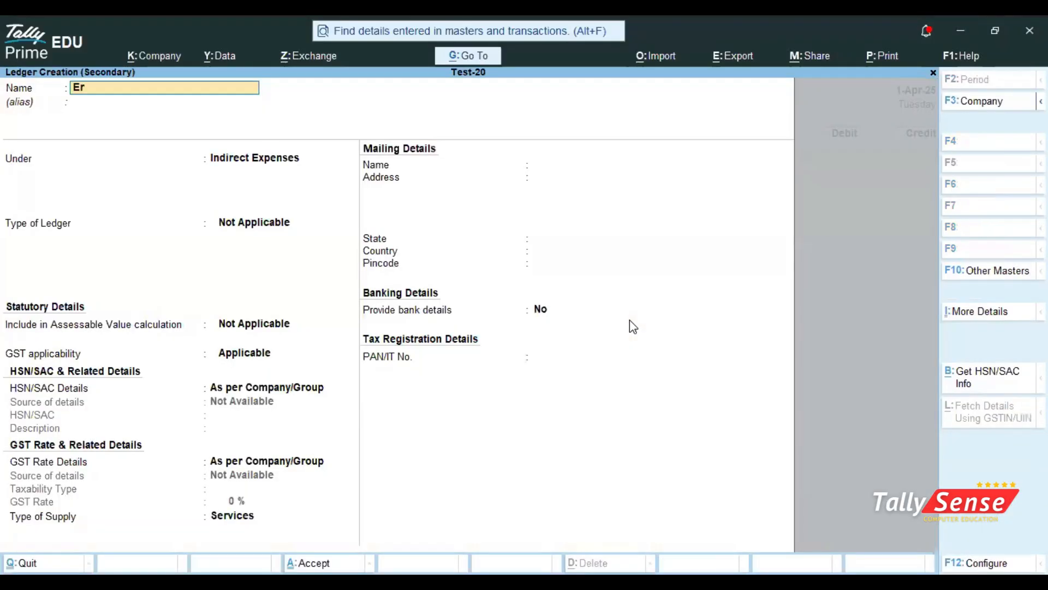
key("BackSpace")
key("BackSpace")
key("BackSpace")
key("BackSpace")
type("Rem")
key("BackSpace")
type("nt")
key("Return")
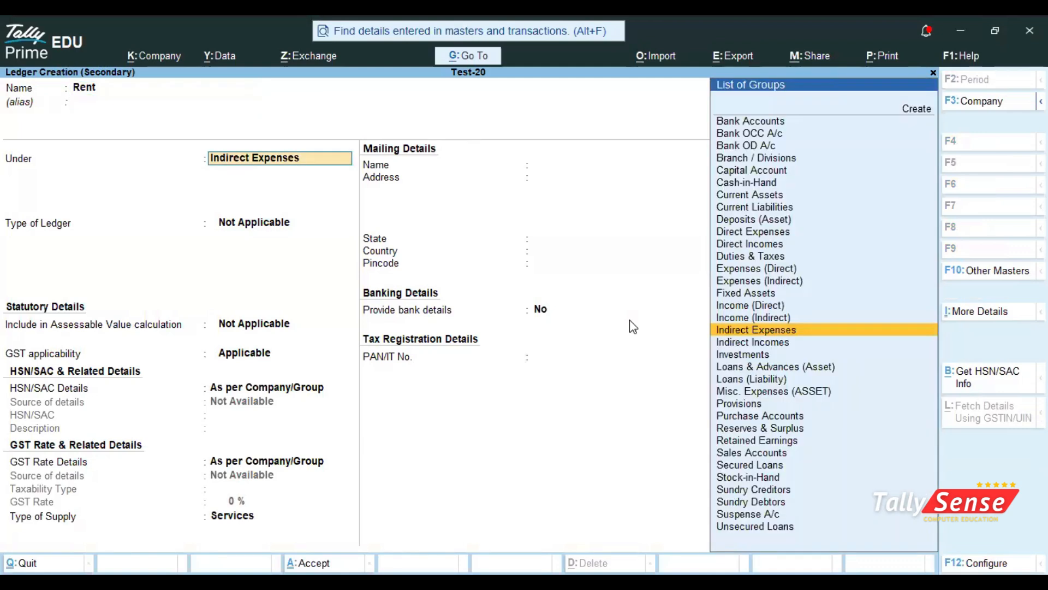
Place the Rent ledger under Direct Expenses and save it.
type("D")
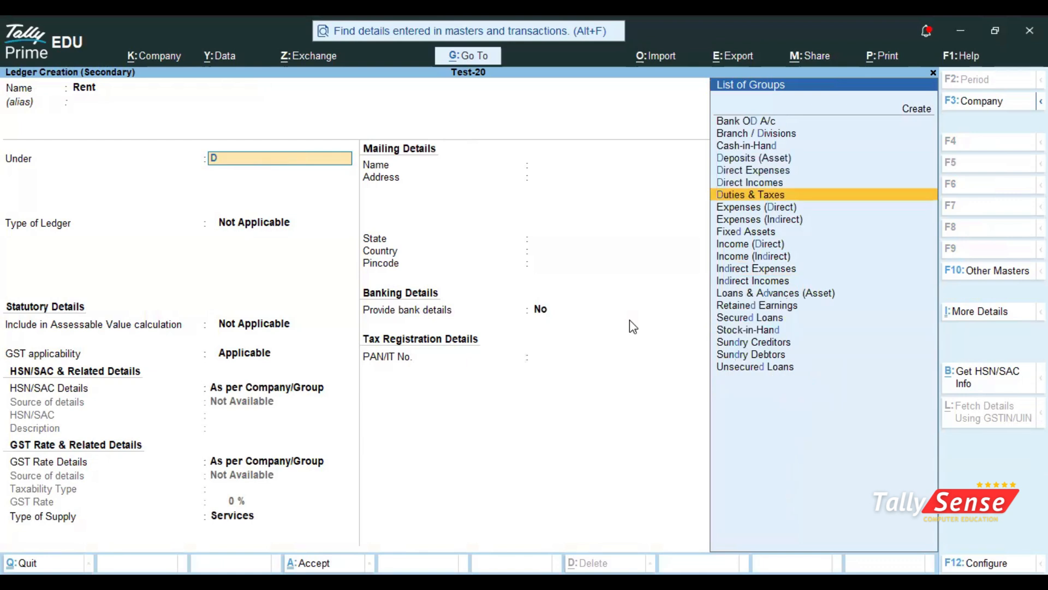
key("Down")
key("Up")
key("Up")
key("Return")
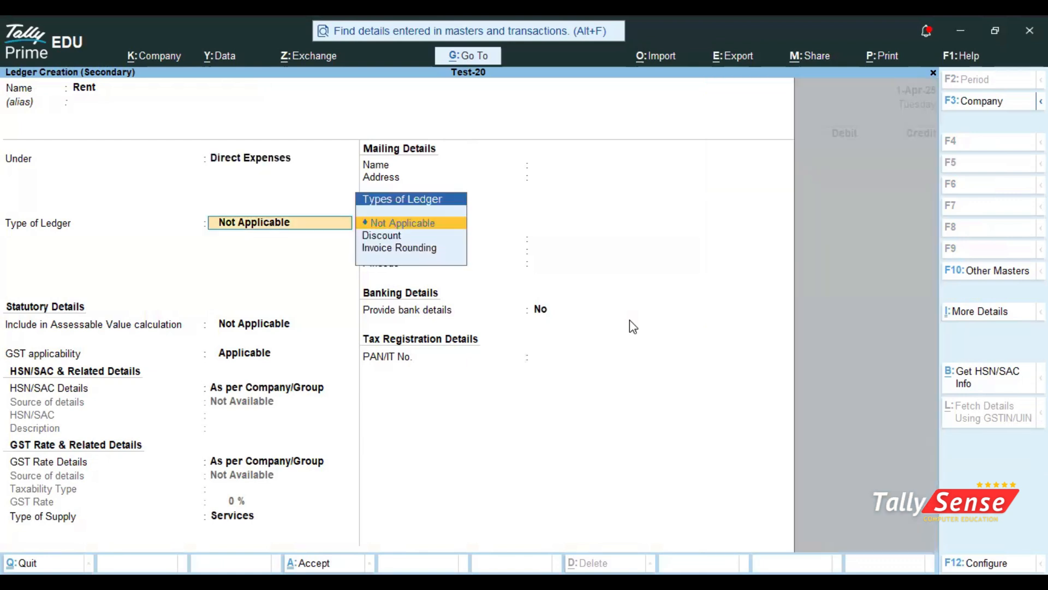
key("ctrl")
key("ctrl+a")
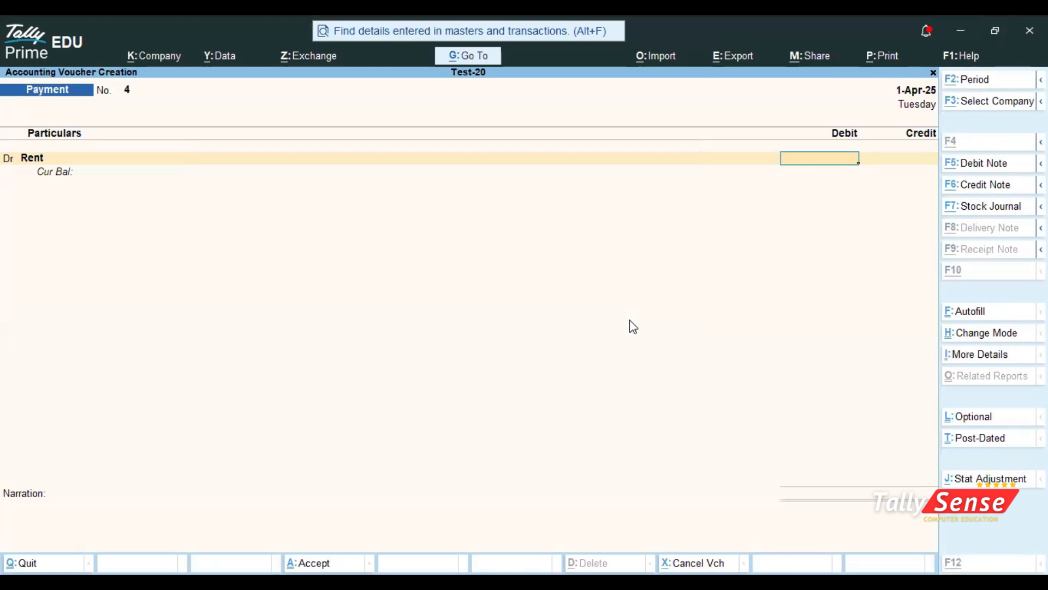
Debit Rent with 5000, credit Cash for the same amount, and save the payment voucher.
type("5000")
key("Return")
type("cas")
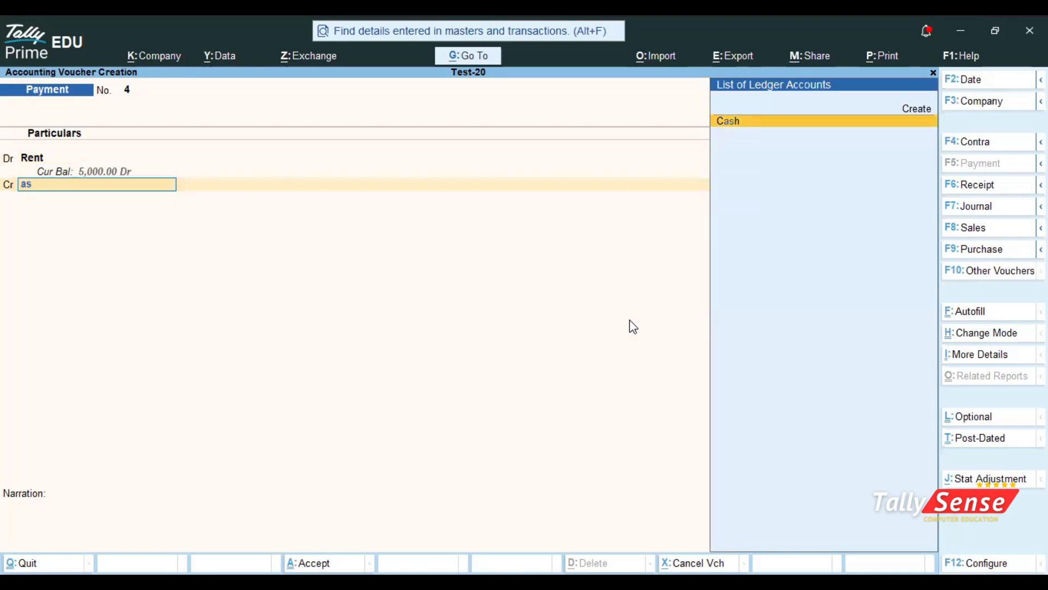
key("Return")
key("ctrl+a")
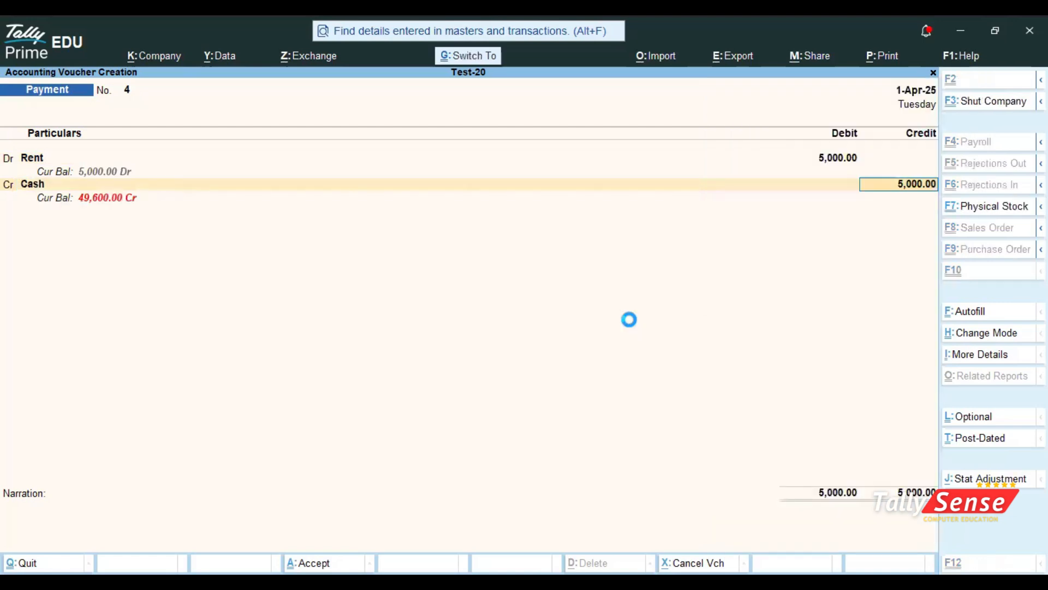
Switch to the browser and read the Practical 2 – Payment Voucher task in the day 7 workbook PDF.
key("alt")
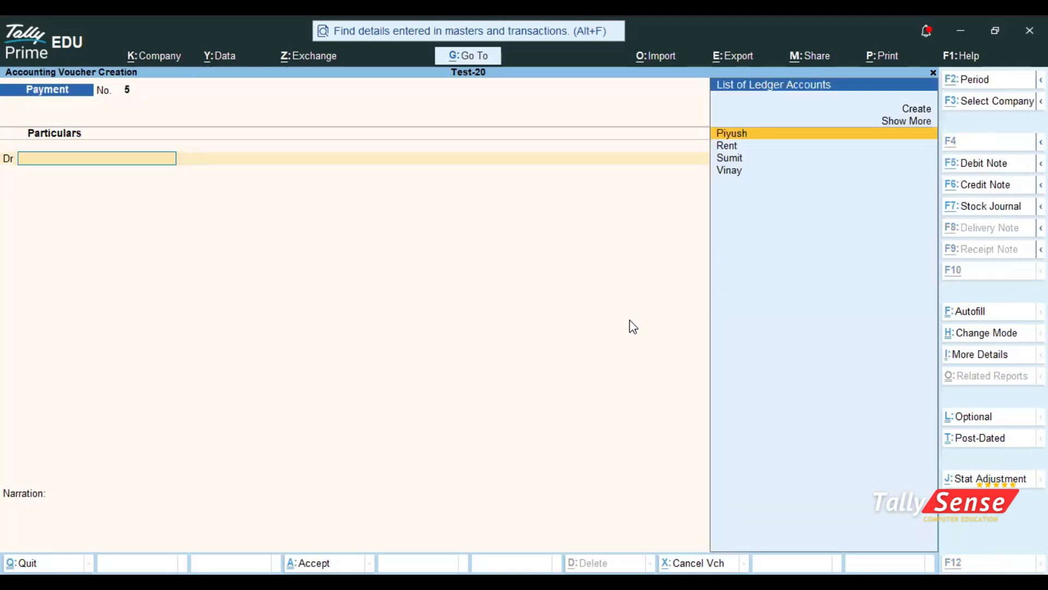
key("alt+Tab")
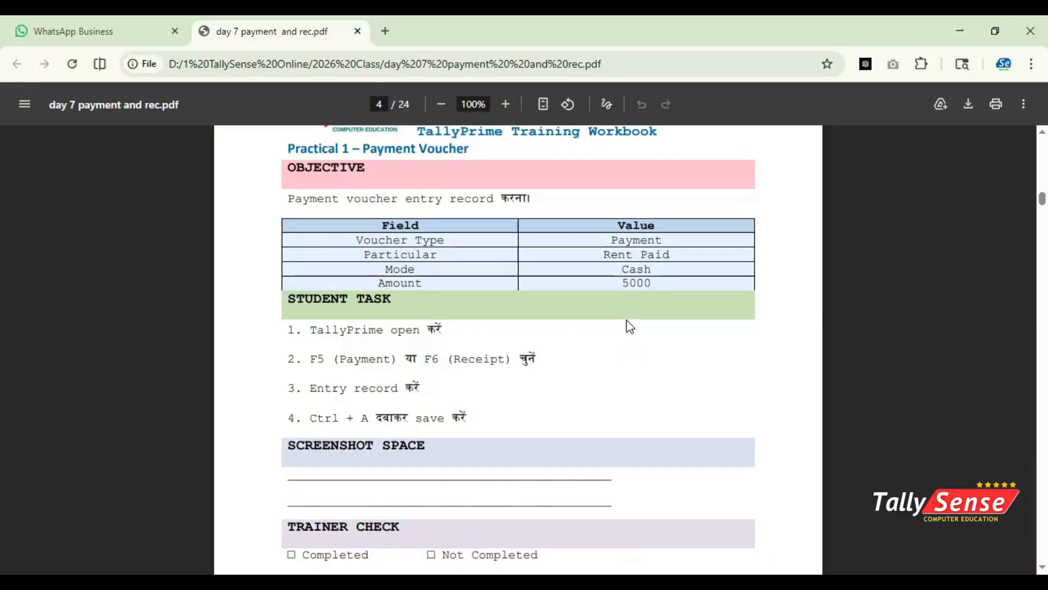
scroll(630, 319, "down", 6)
scroll(631, 319, "down", 7)
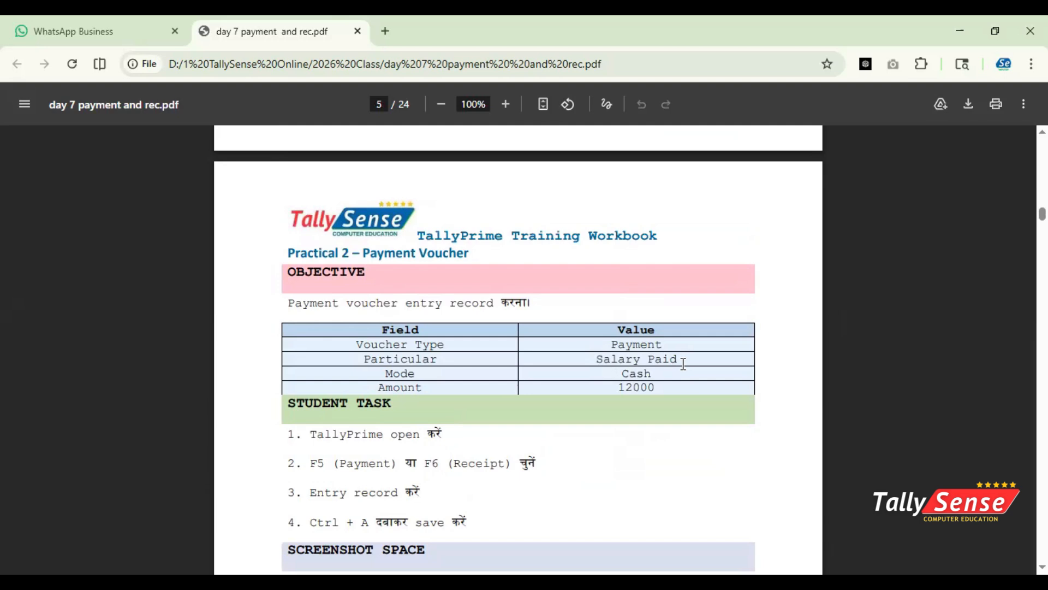
Switch back to TallyPrime and create a ledger named Salary under Indirect Expenses from the payment voucher's debit line.
key("alt+Tab")
key("Up")
key("Up")
key("Return")
type("Sl")
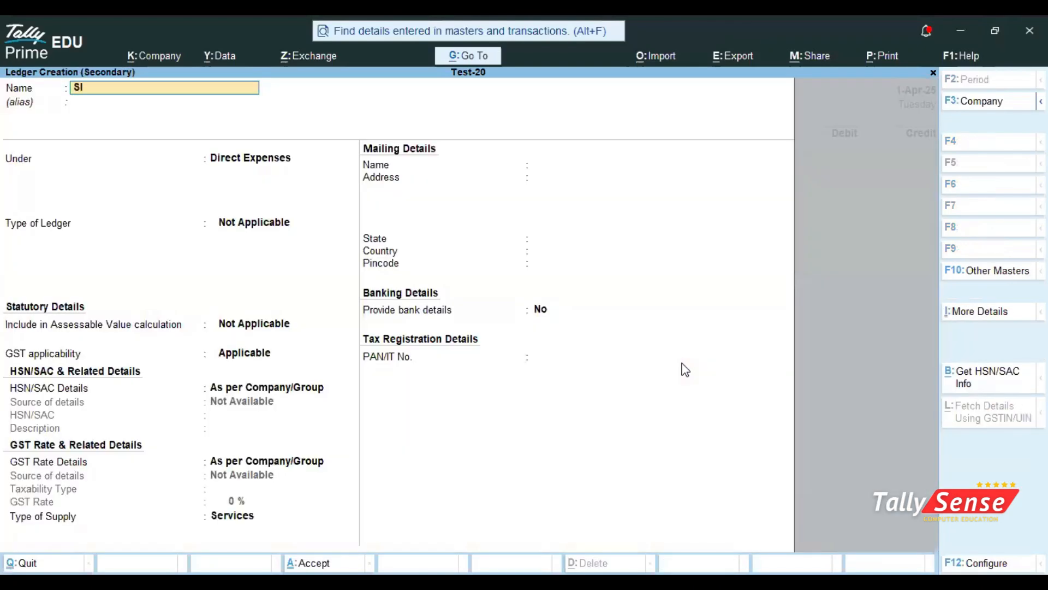
type("alary")
key("Return")
key("Return")
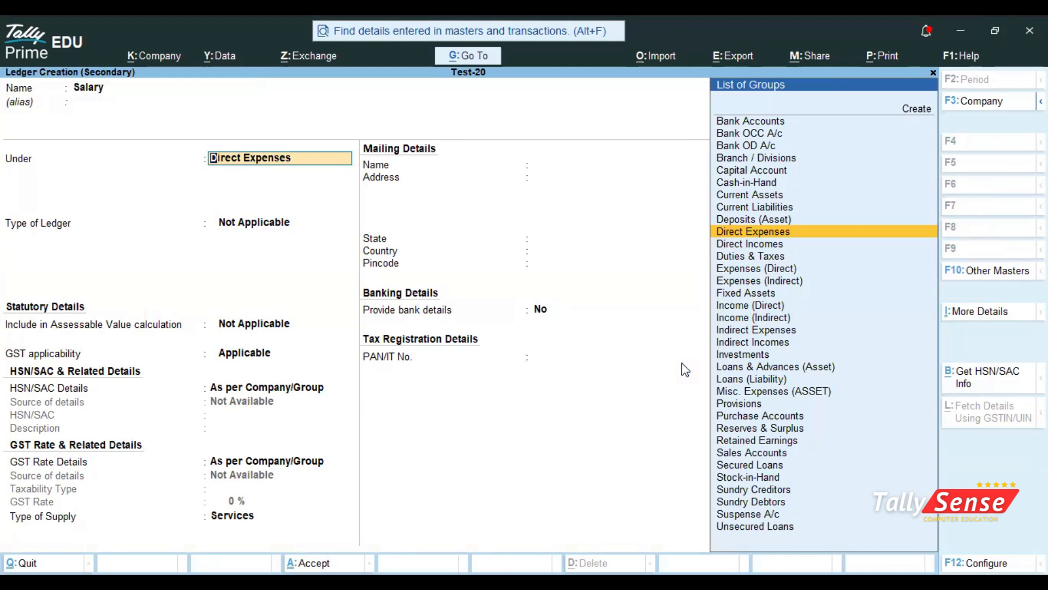
type("Ind")
key("Up")
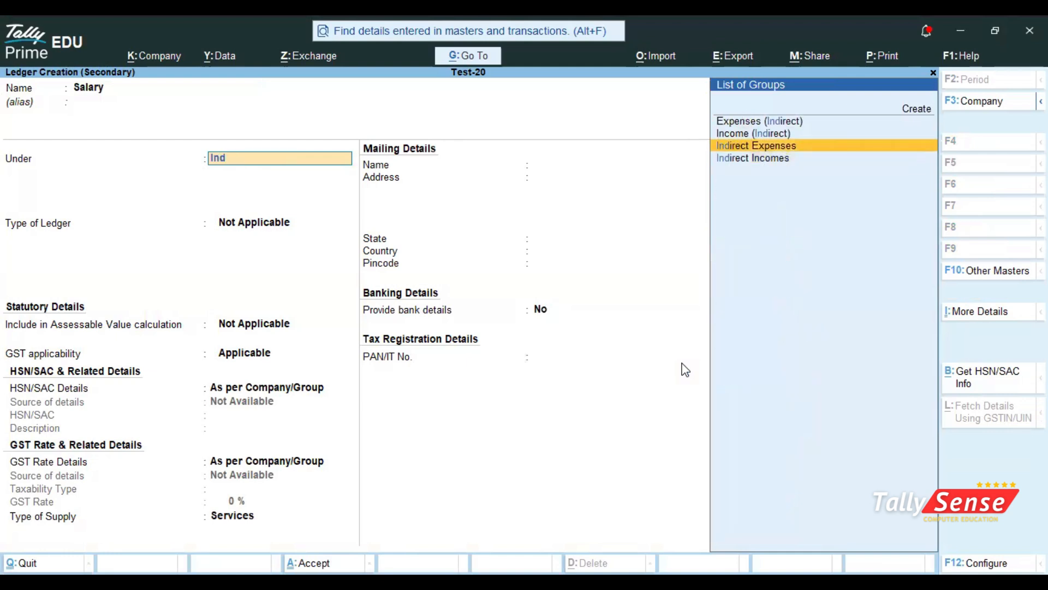
key("Return")
key("ctrl+a")
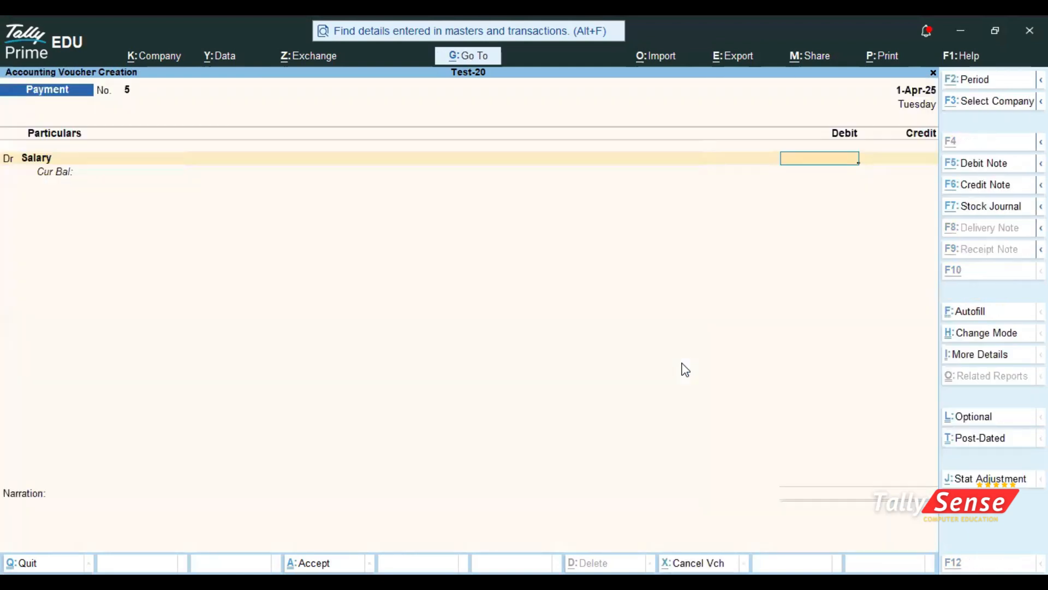
Debit Salary with 12000, credit Cash for the same amount, and save the payment voucher without a narration.
type("12000")
key("Return")
type("Ca")
key("Return")
key("Return")
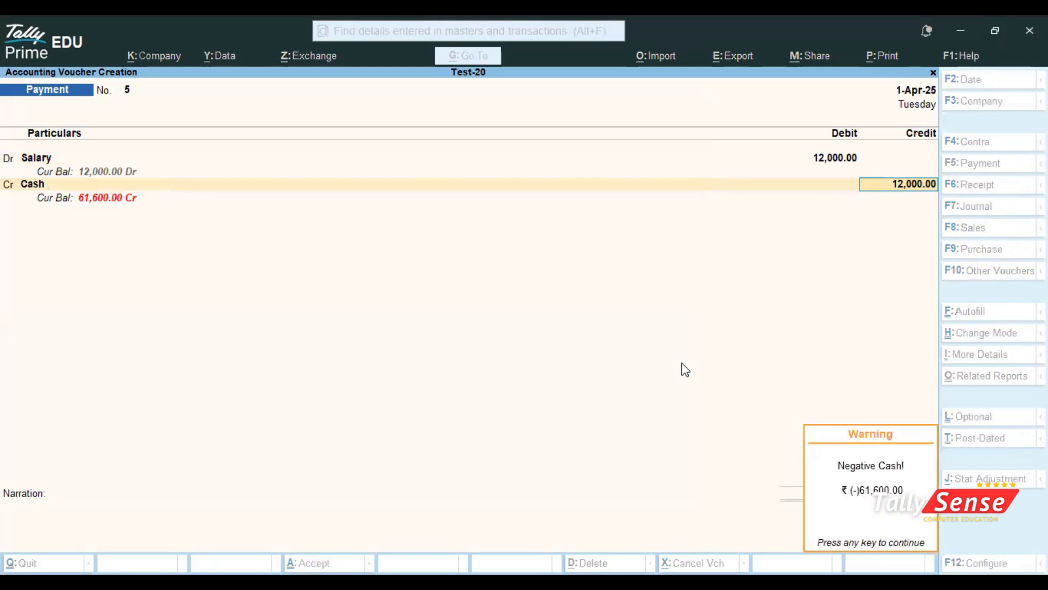
key("Return")
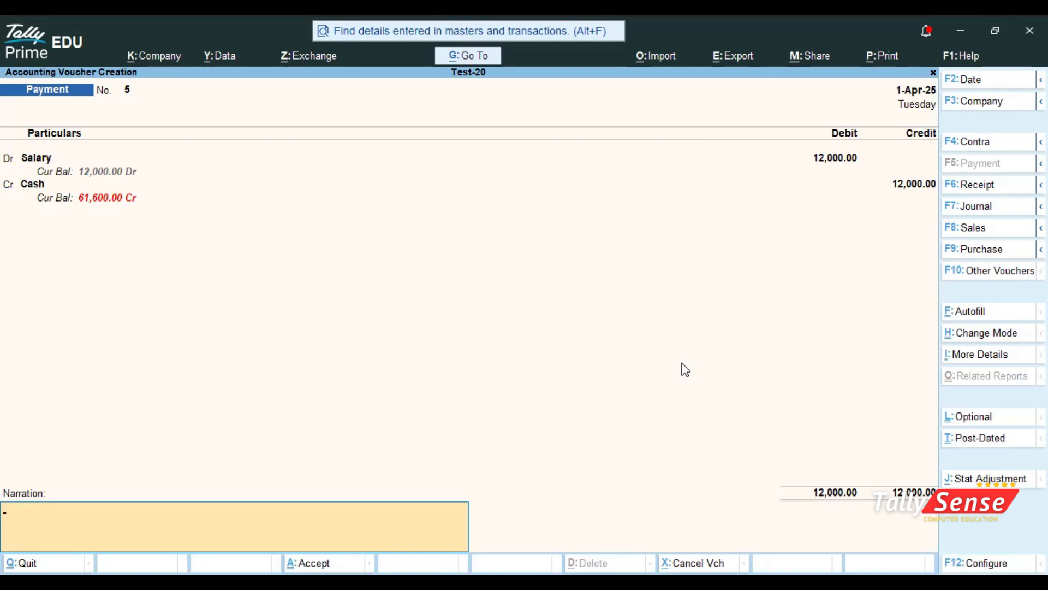
key("ctrl+a")
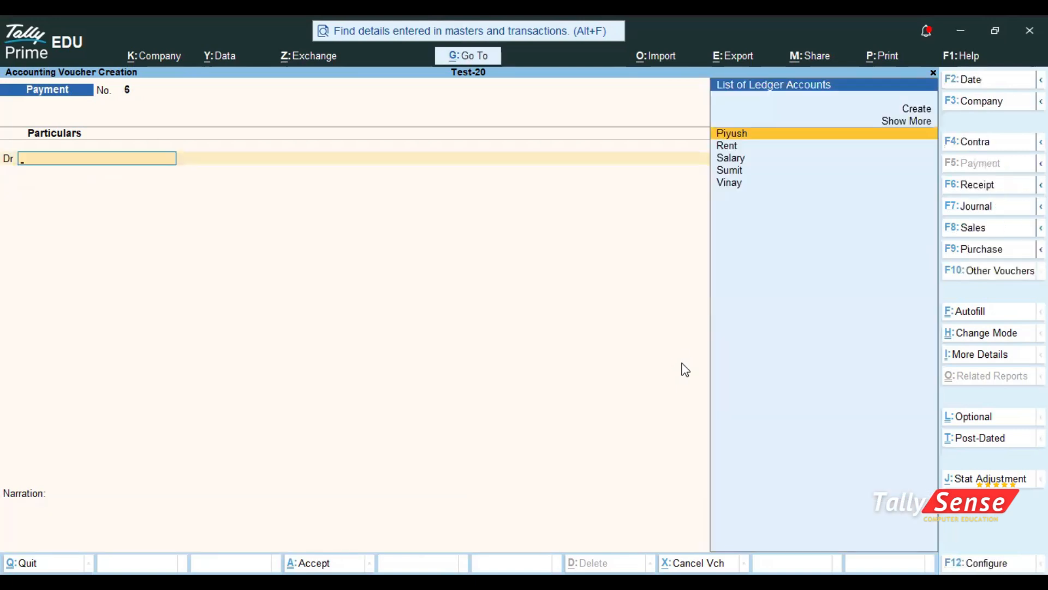
Quit voucher entry and open the Profit & Loss A/c of Test-20.
key("Escape")
key("y")
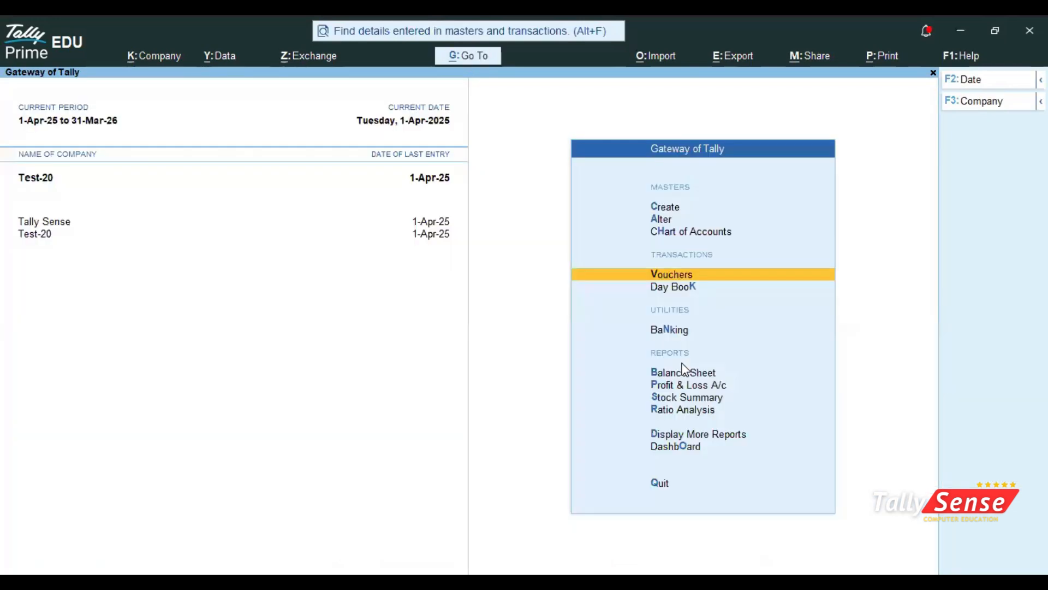
key("Down")
key("Down")
key("Down")
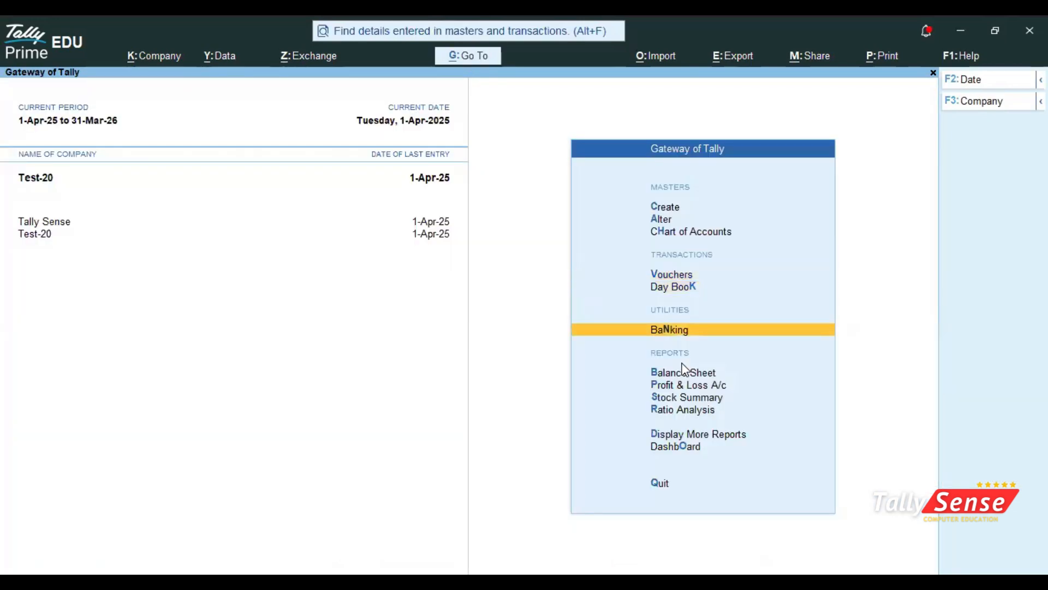
key("Down")
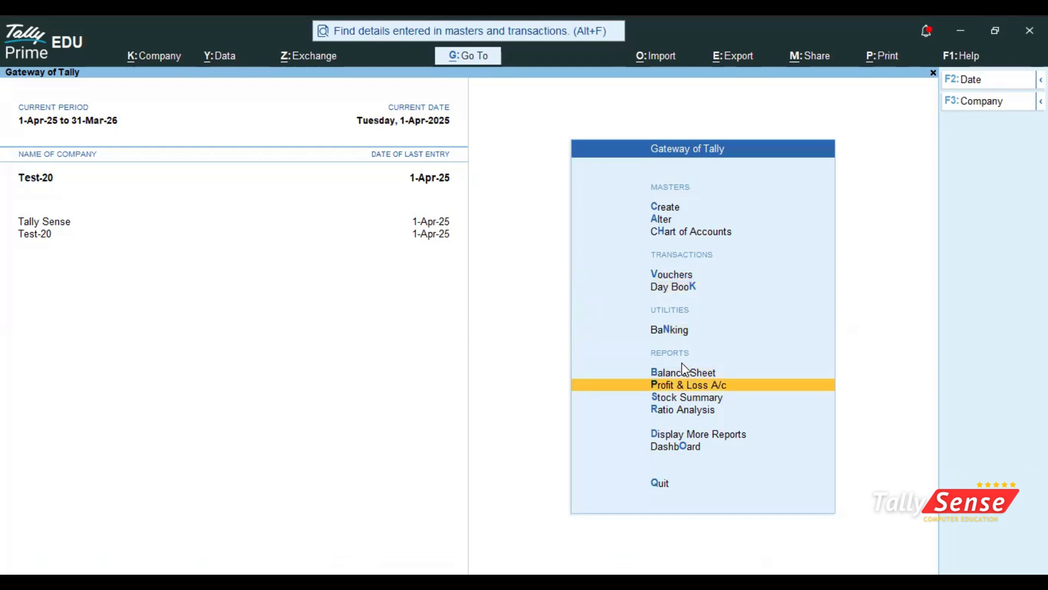
left_click(694, 384)
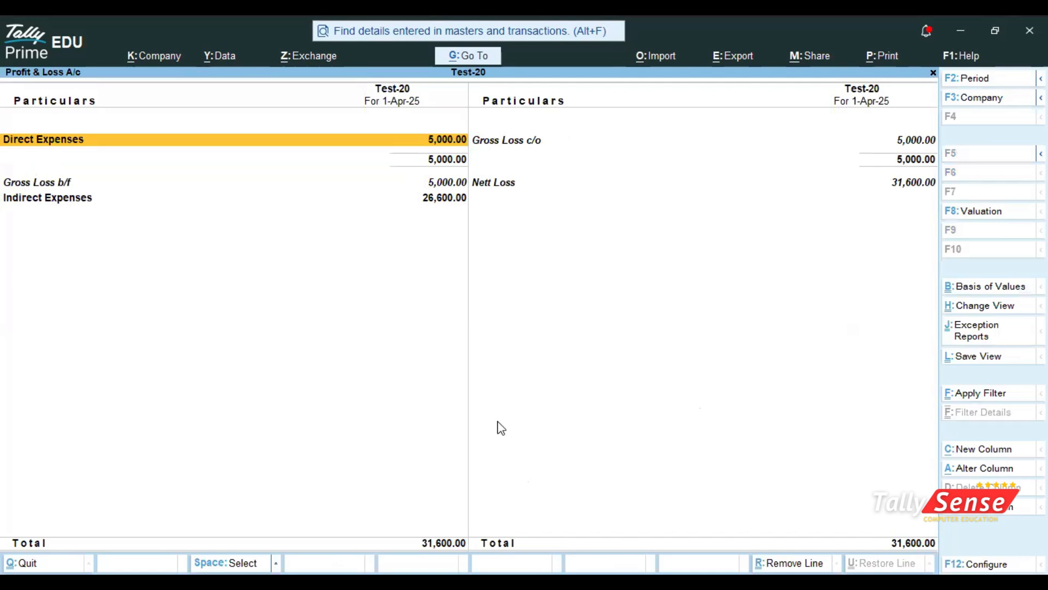
Expand the Profit & Loss A/c to ledger level and check the Rent entry under Direct Expenses.
key("alt+F5")
key("Down")
key("Down")
key("Down")
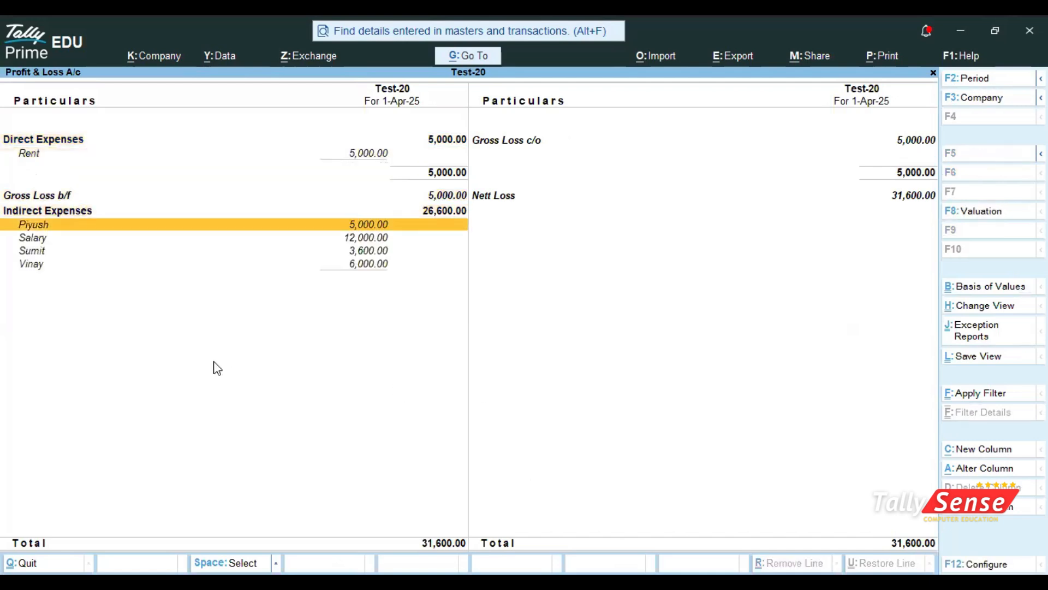
key("Up")
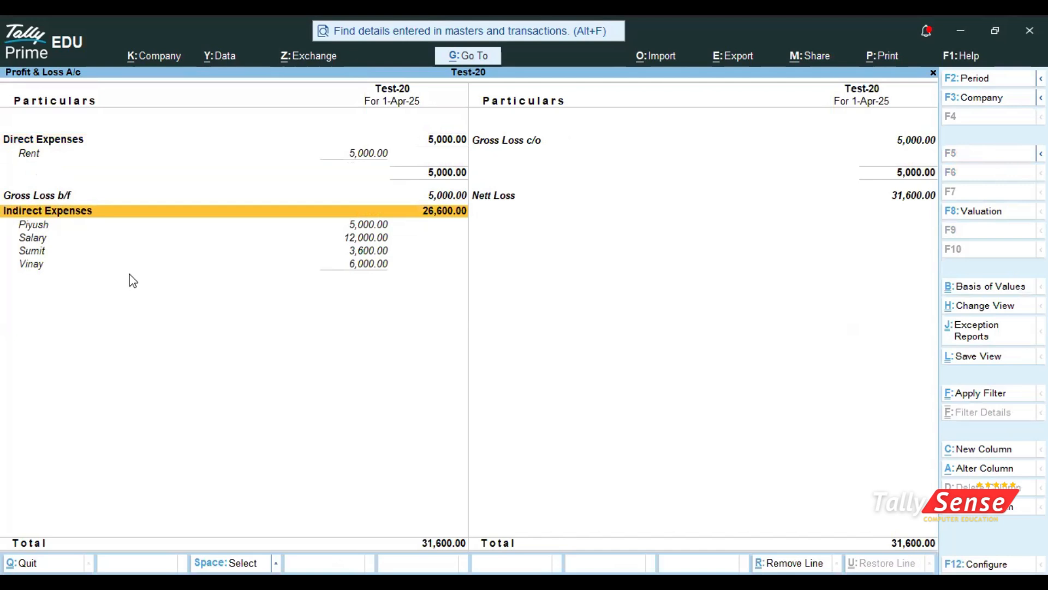
left_click(38, 158)
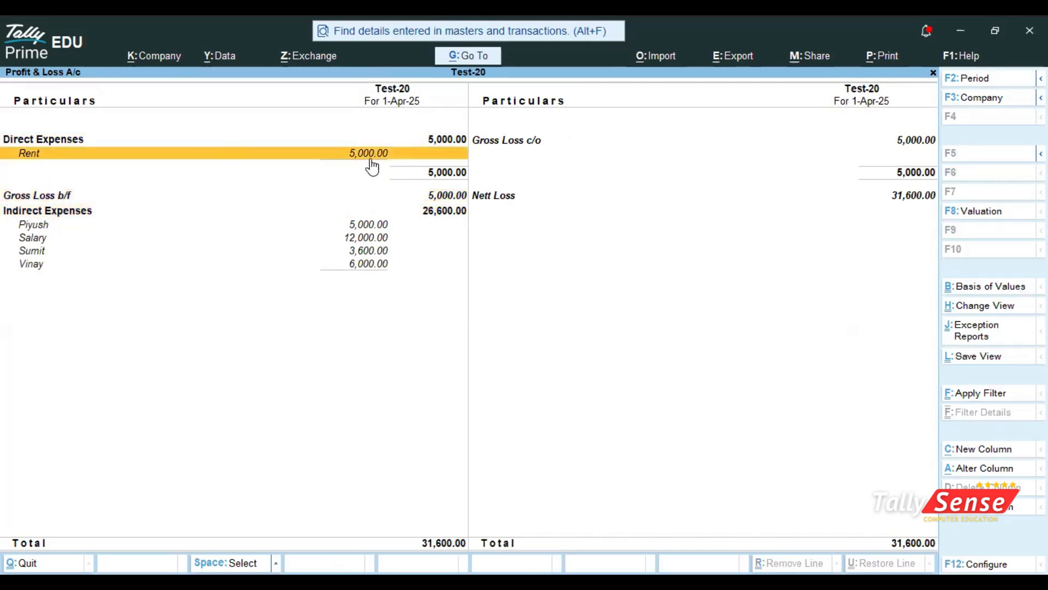
Examine the ledgers listed under Indirect Expenses, including Salary, and compare them with the Direct Expenses section.
key("Down")
key("Down")
key("Down")
key("Down")
key("Down")
key("Down")
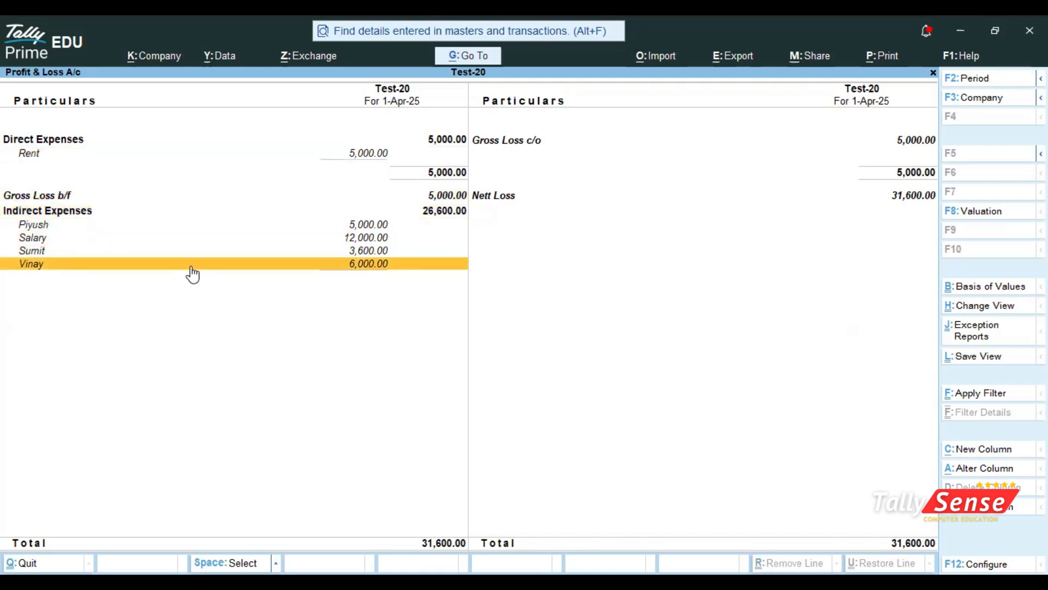
key("Up")
key("Up")
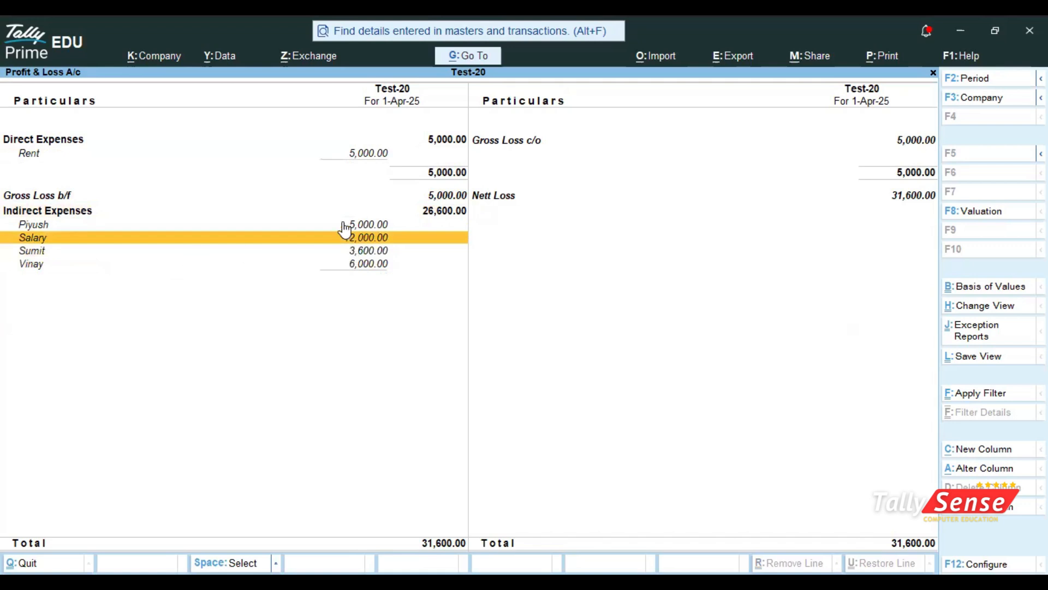
key("Down")
key("Down")
key("Up")
key("Up")
key("Up")
key("Up")
key("Up")
key("Up")
key("Down")
key("Down")
key("Down")
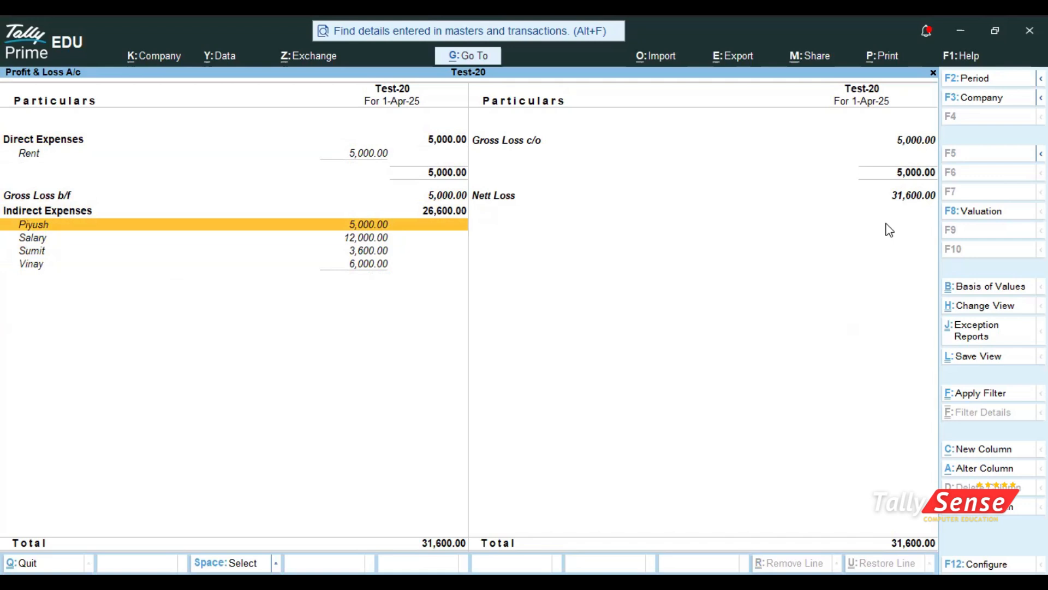
Close the Profit & Loss A/c and reopen it in detailed view.
key("Escape")
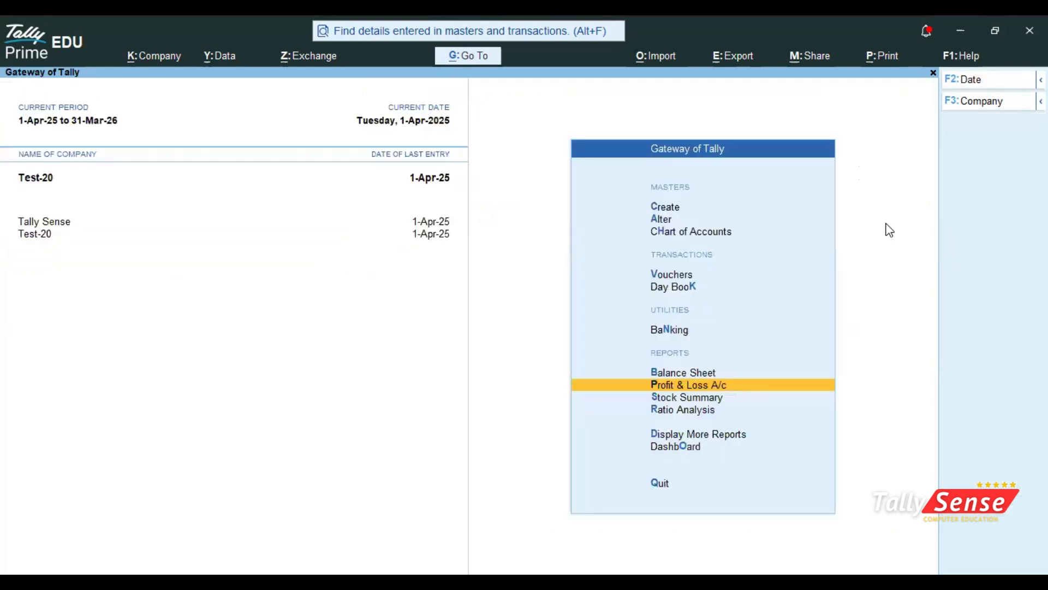
left_click(736, 385)
key("alt+F5")
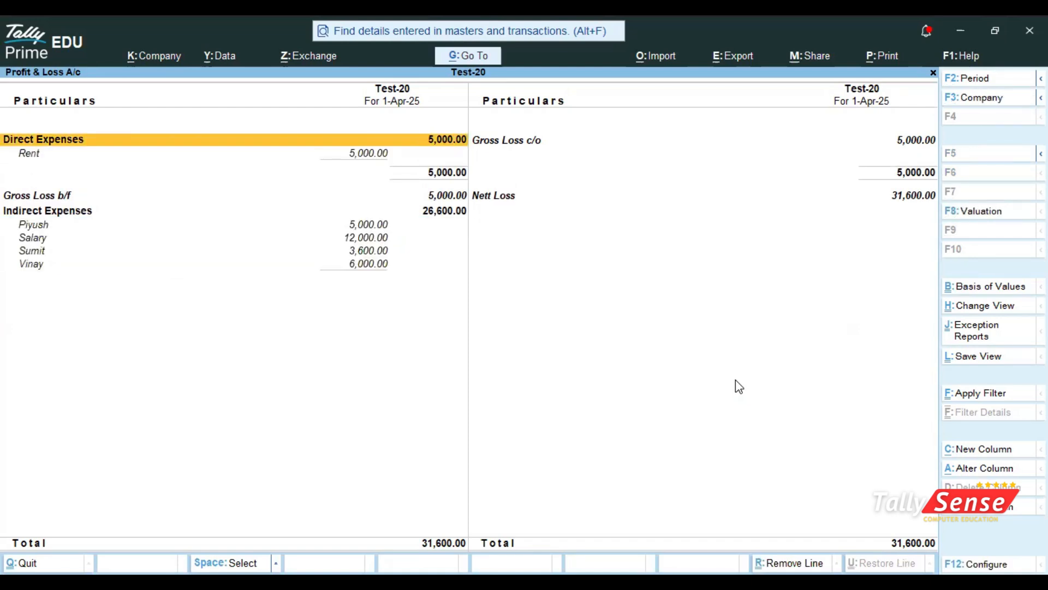
Leave the Profit & Loss A/c and open a new payment voucher.
key("Escape")
key("v")
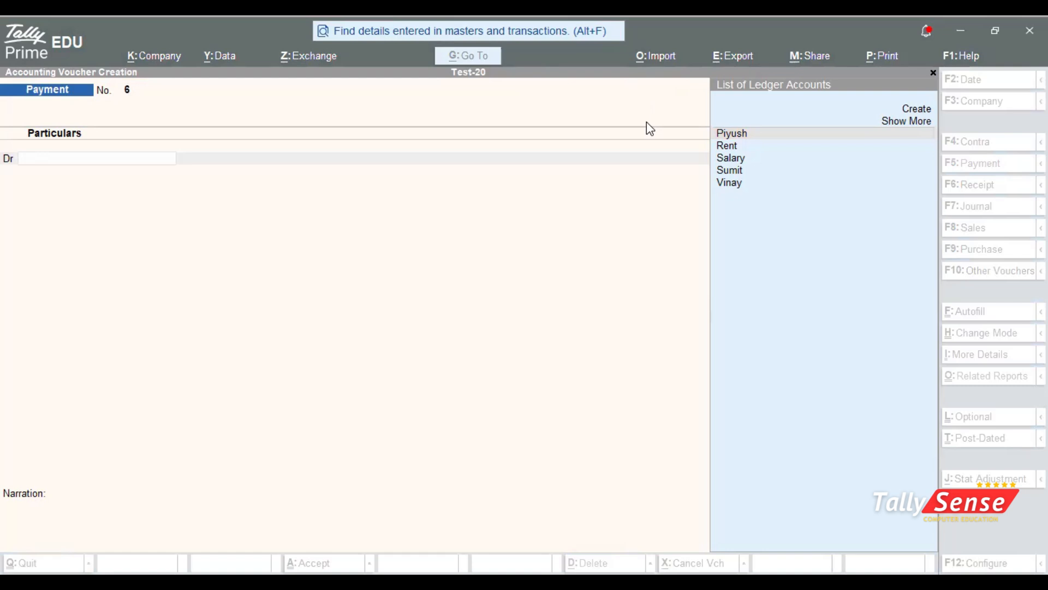
left_click(485, 146)
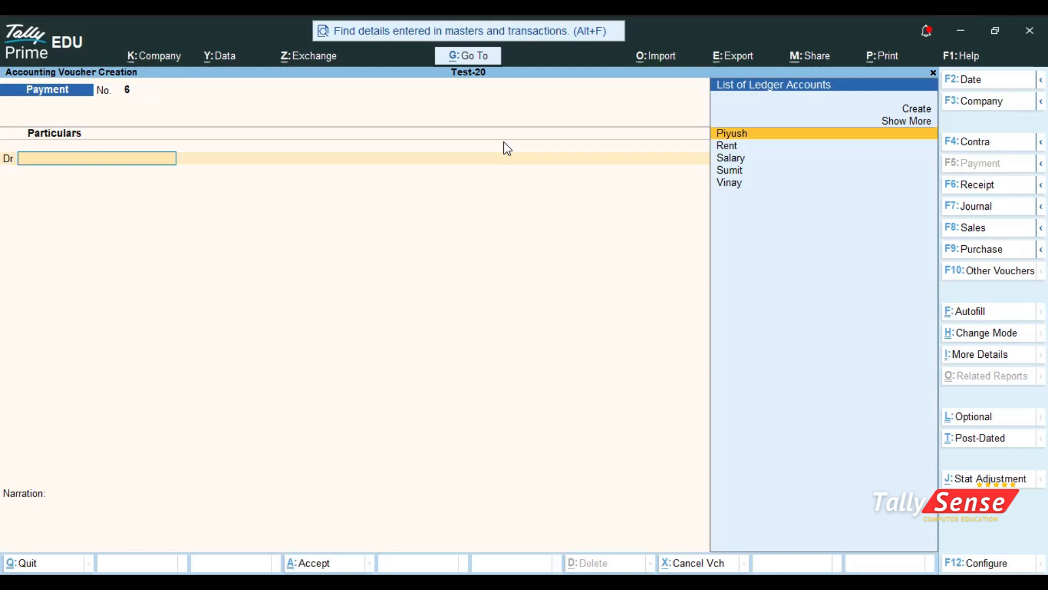
Create a ledger named Yes Bank{F.D} under the Investments group for the debit line of the payment voucher.
key("Up")
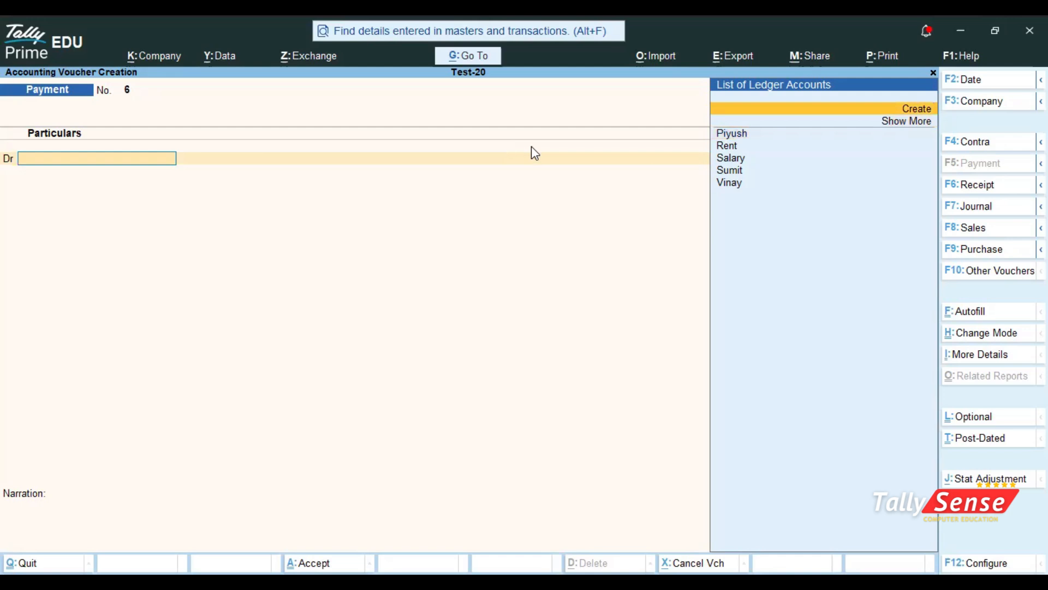
left_click(925, 111)
type("Yes Bank")
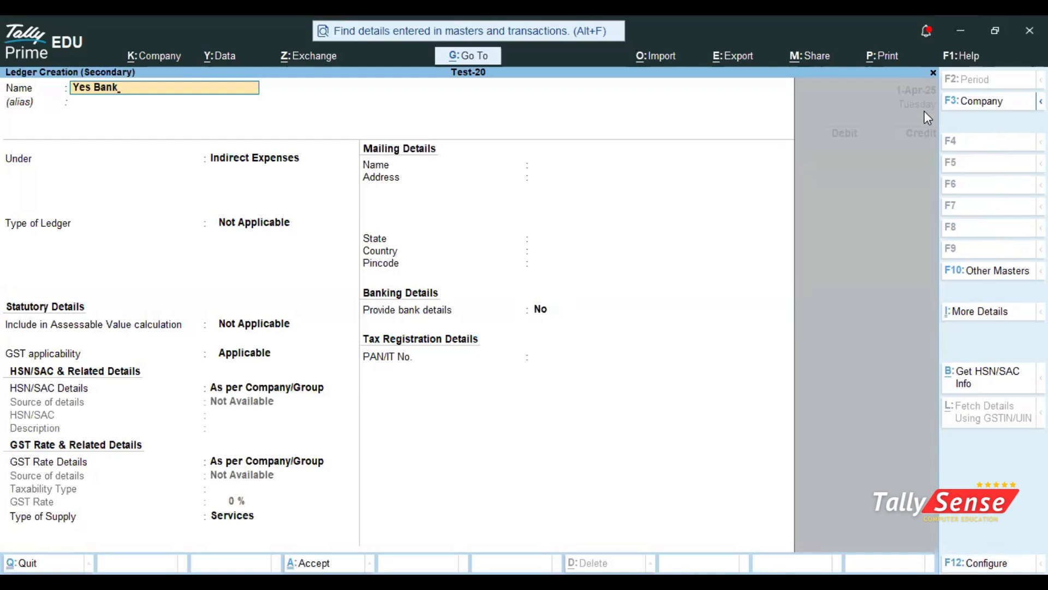
key("Return")
type("{F.D}")
key("Return")
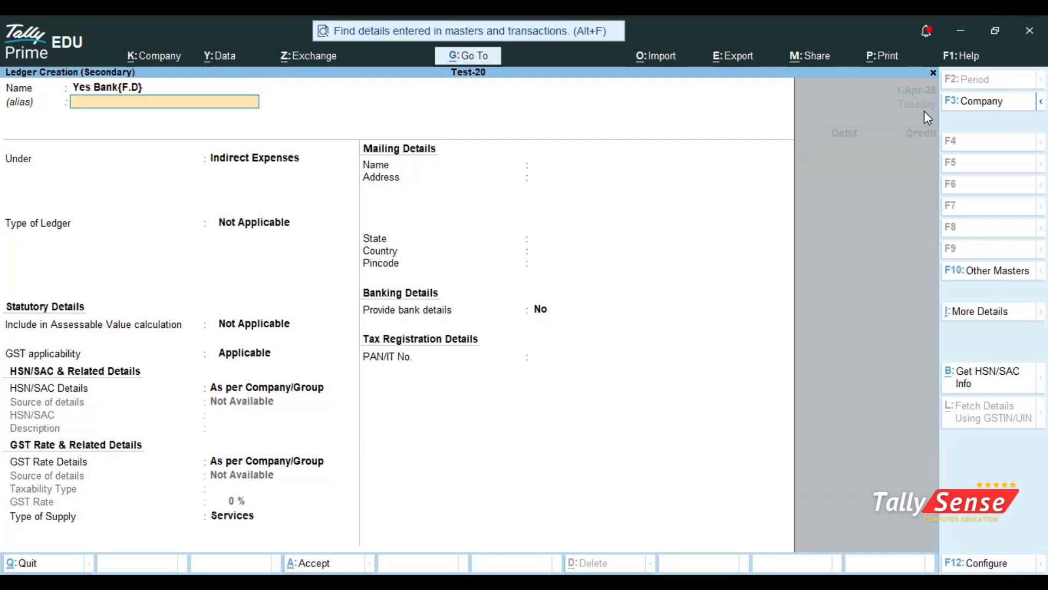
key("Return")
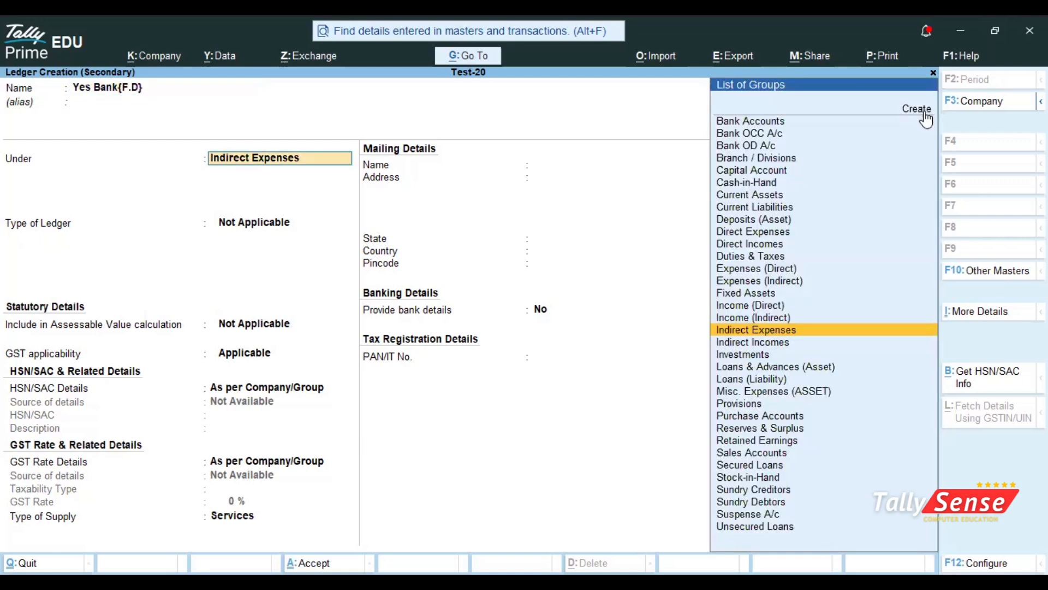
key("Down")
key("Down")
key("Return")
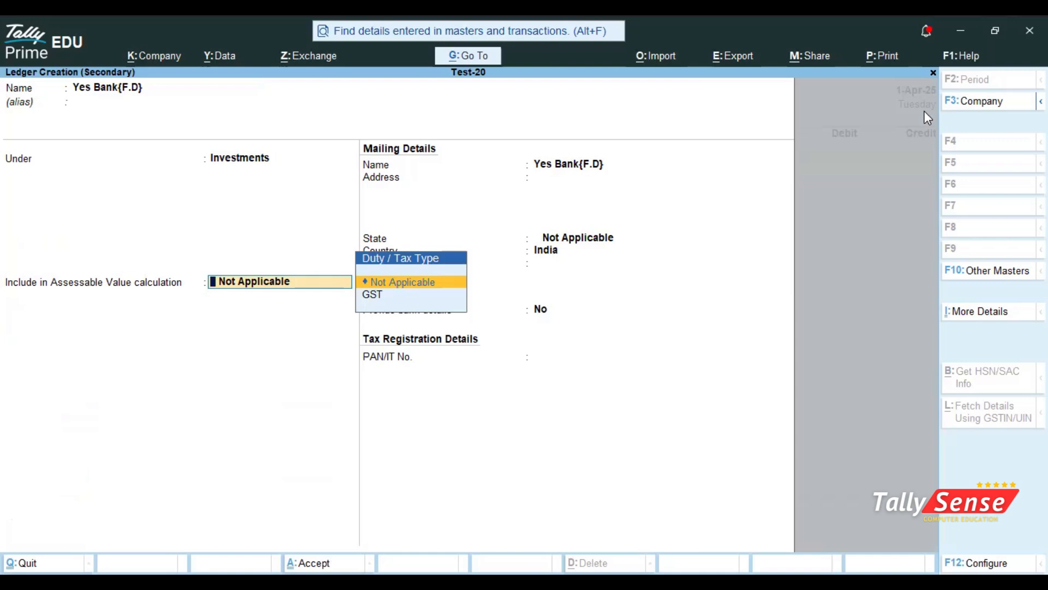
key("ctrl+a")
Debit the Yes Bank{F.D} ledger with 20,000, credit Cash for the same amount and save the payment voucher.
type("20000")
key("Return")
type("Cash")
key("Return")
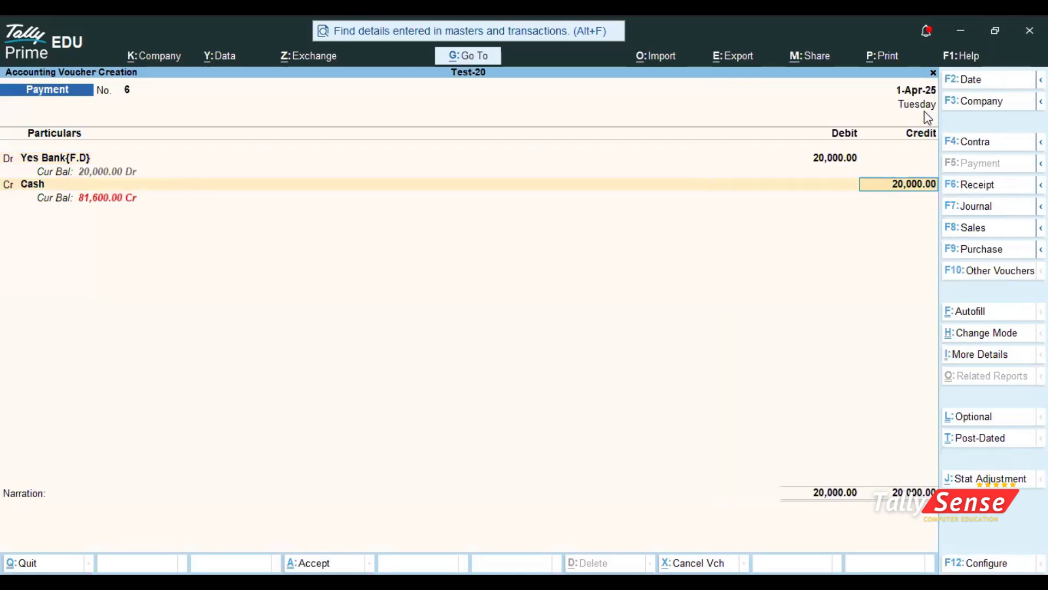
key("ctrl+a")
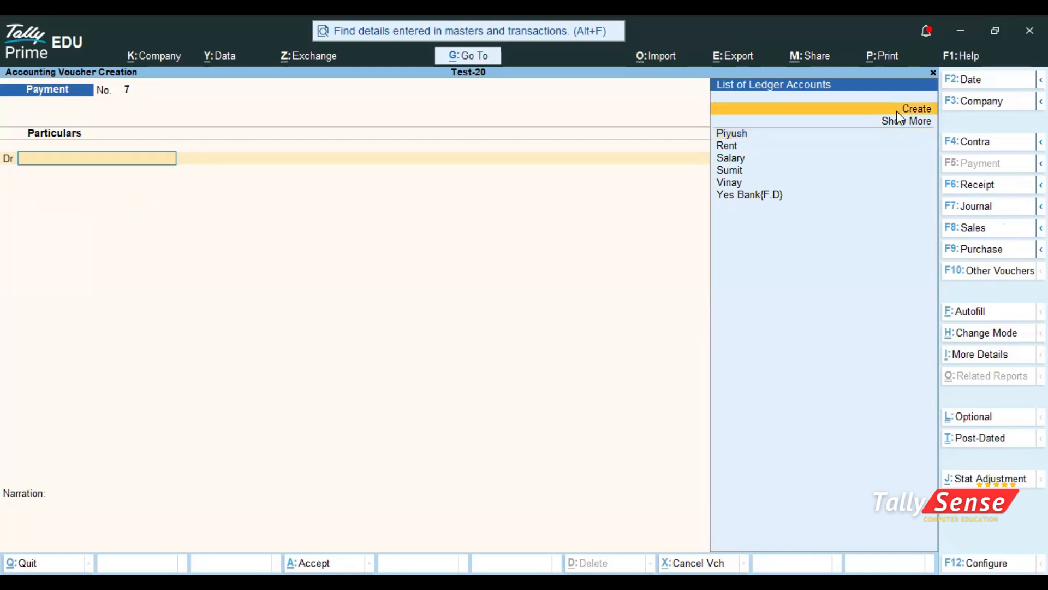
Create a ledger named L.I,C under Investments from the debit line of the new payment voucher.
left_click(912, 109)
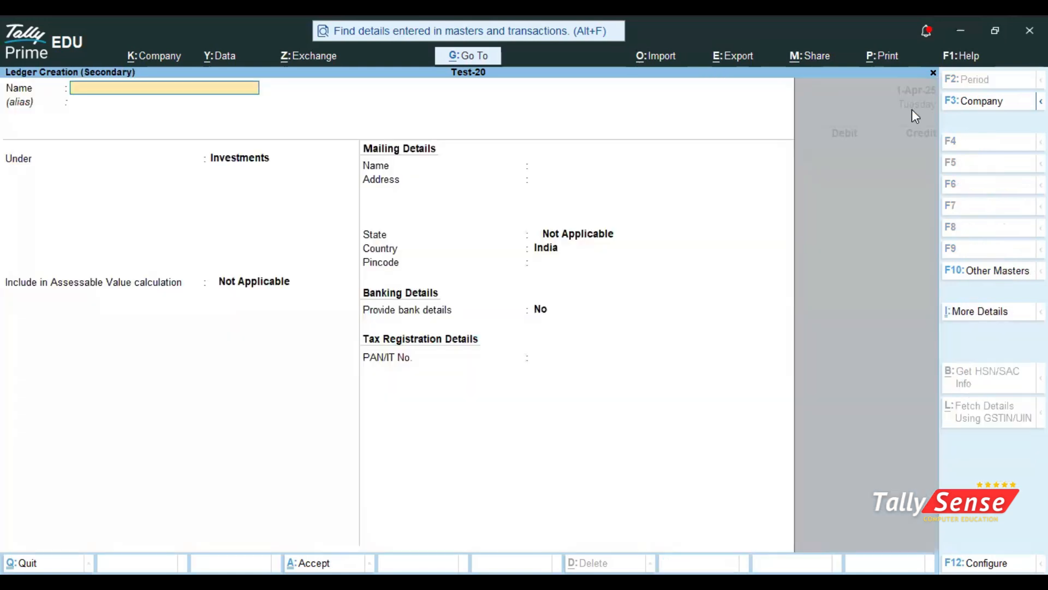
type("L.I,C")
key("Return")
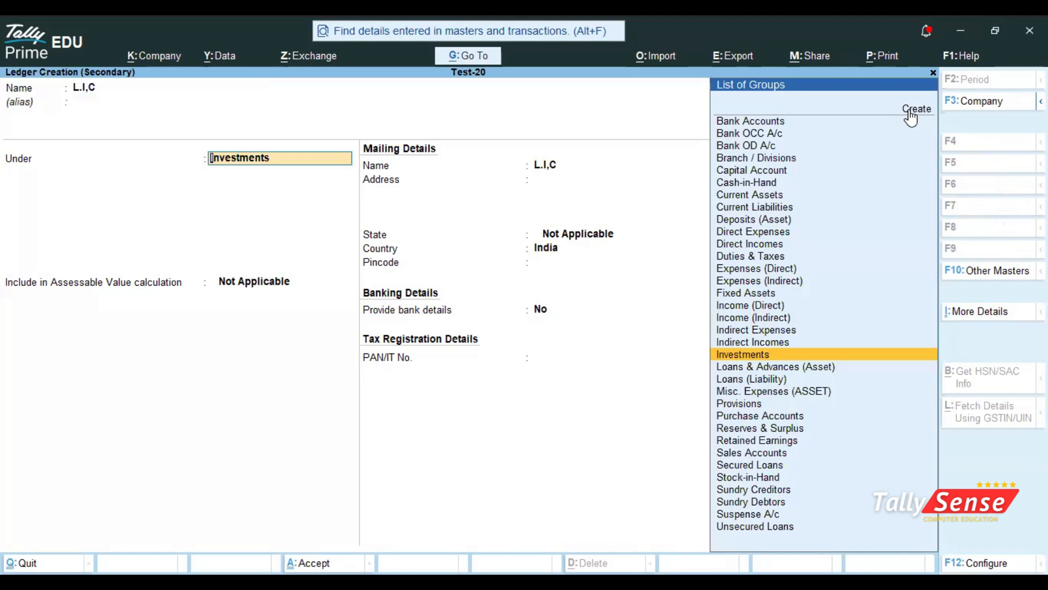
key("ctrl+a")
Debit L.I,C with 30,000, credit Cash for the same amount and save the voucher without a narration.
type("30000")
key("Return")
type("As")
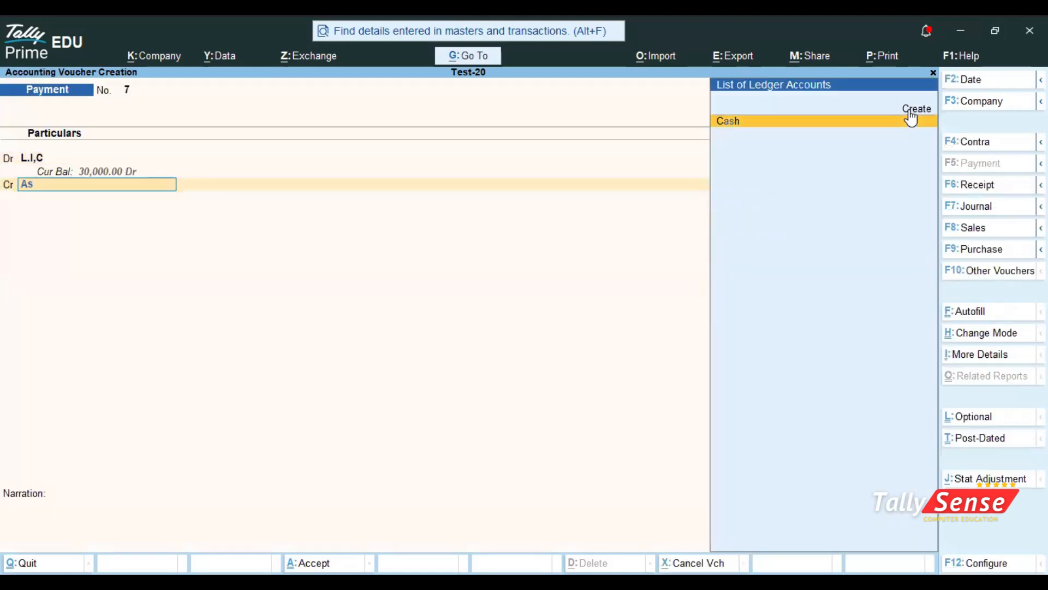
key("Return")
key("Return")
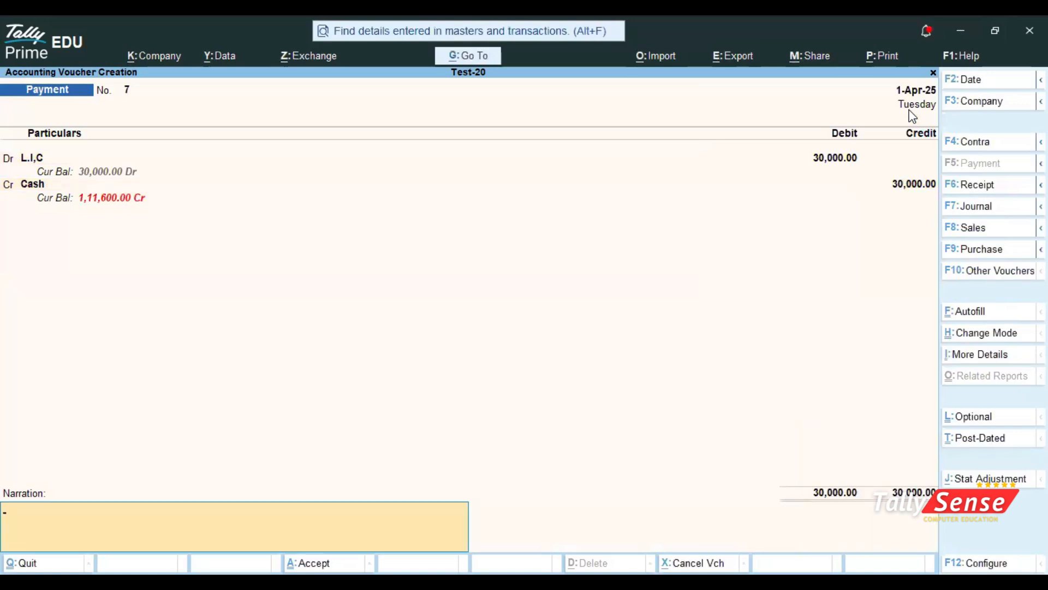
key("Return")
key("Return")
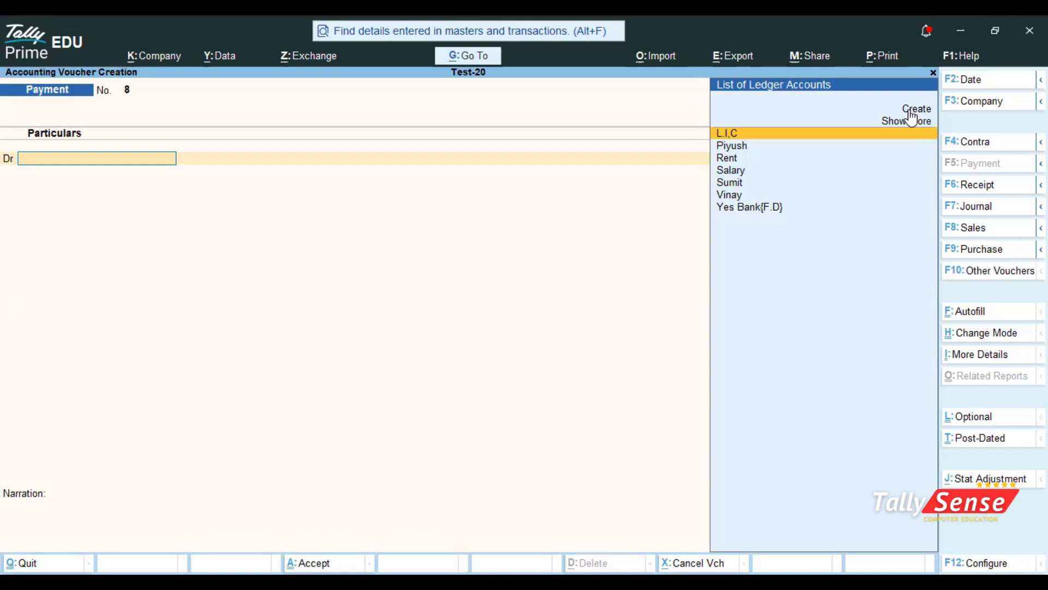
Create a ledger named Sbi Bank (F.D} under Investments from the debit line of the next payment voucher.
key("Up")
key("Up")
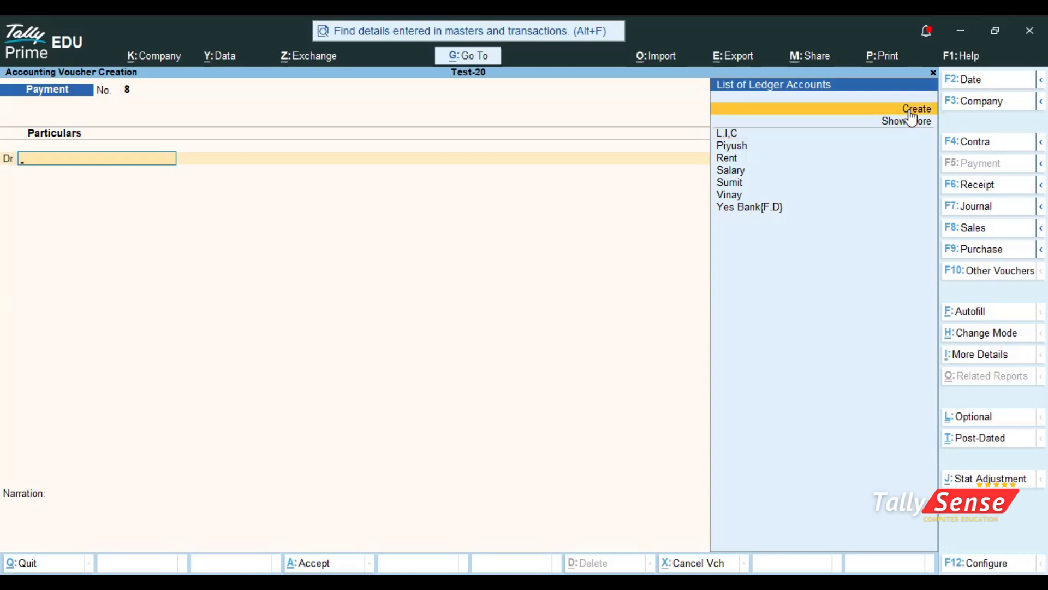
key("Return")
type("Sbi Ban")
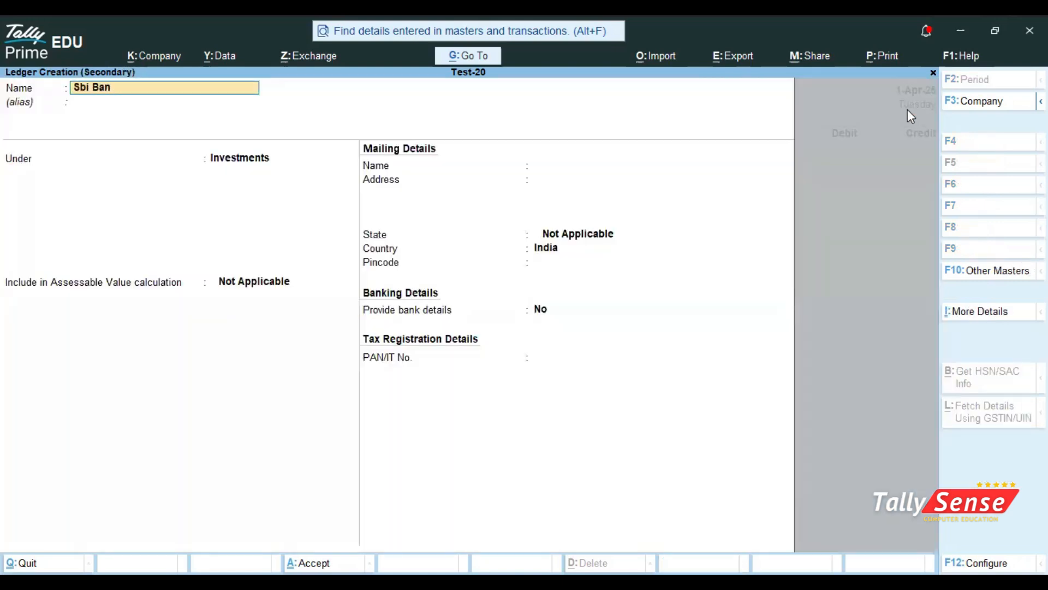
type("k (F.d")
key("BackSpace")
type("D)")
key("Return")
key("Return")
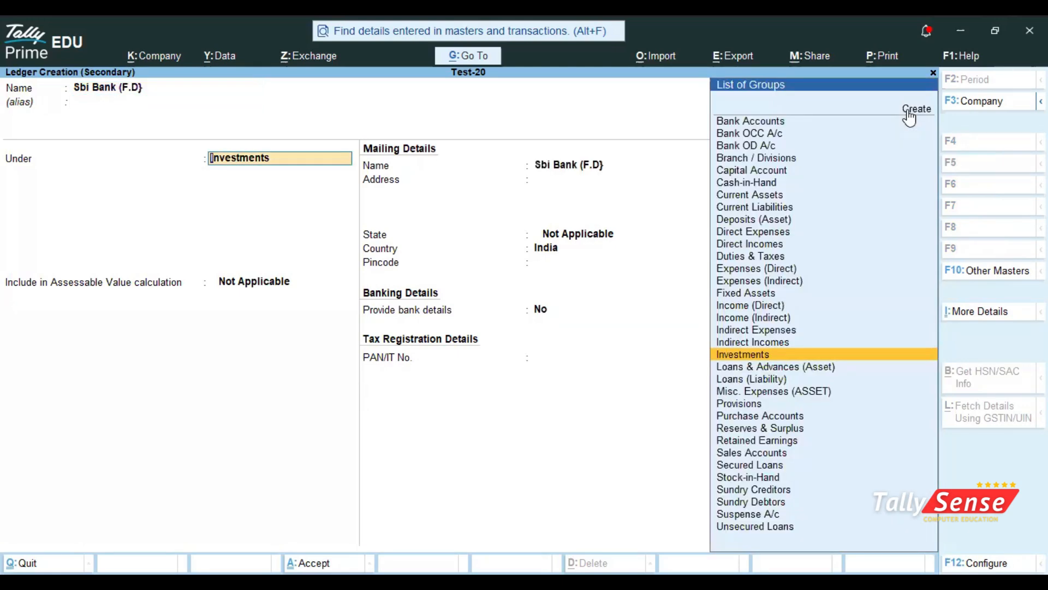
key("ctrl+a")
Debit Sbi Bank (F.D} with 1,00,000, credit Cash for the same amount and save the payment voucher.
type("100000")
key("Return")
key("Return")
type("Cash")
key("Return")
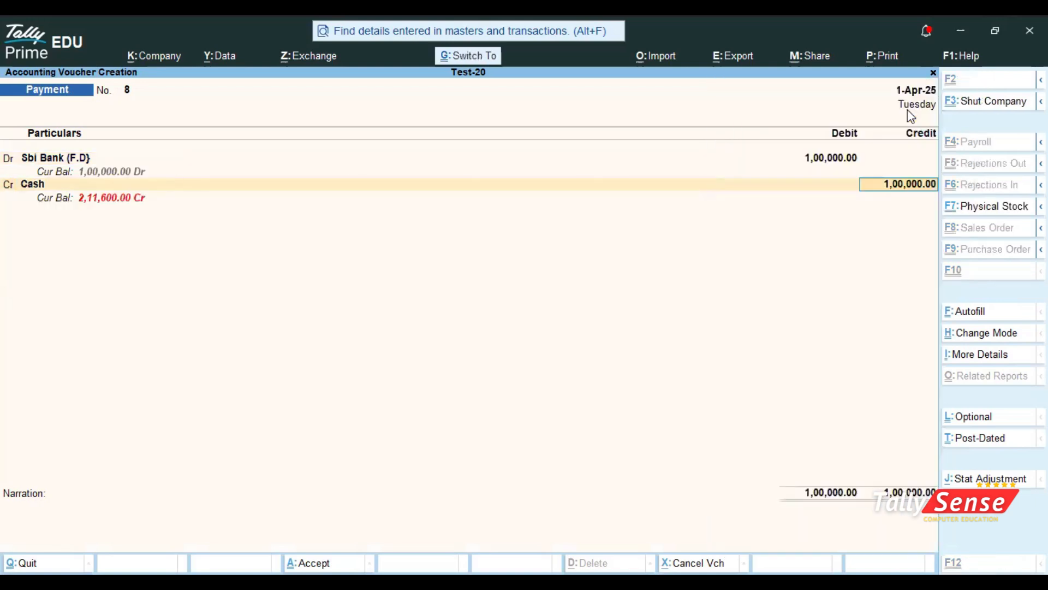
key("ctrl+a")
Quit the blank payment voucher and open the Day Book.
key("Escape")
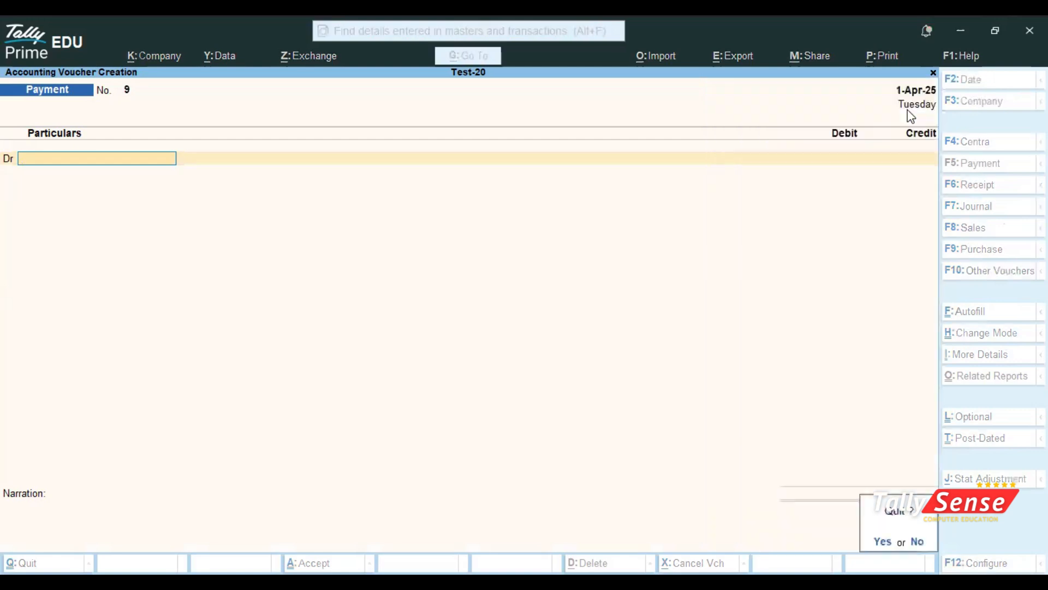
key("Escape")
key("Down")
key("Return")
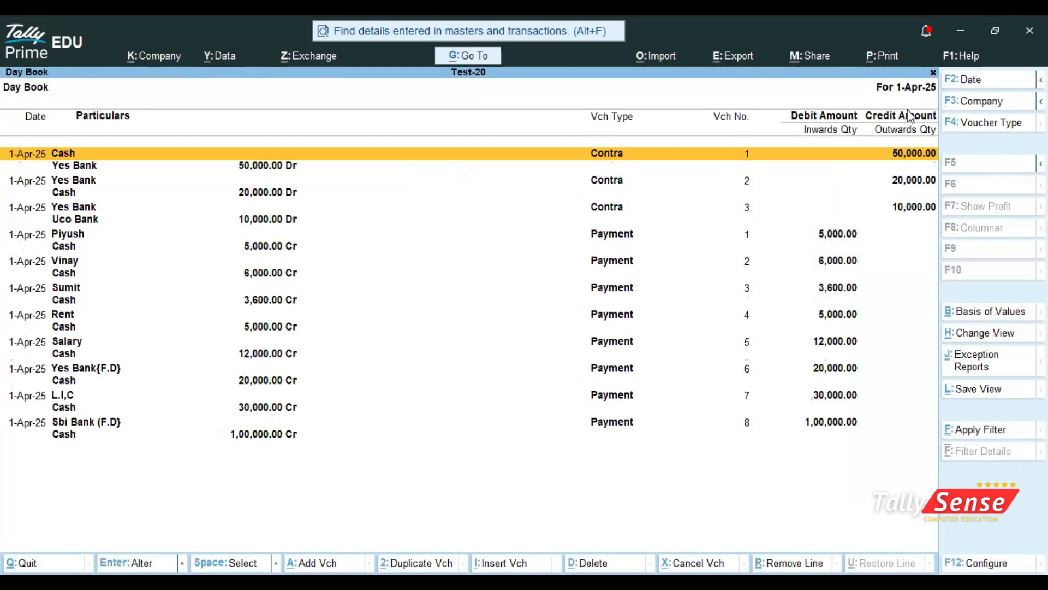
Open the Day Book's print preview, enlarge it to review all contra and payment entries, and close it.
key("alt+p")
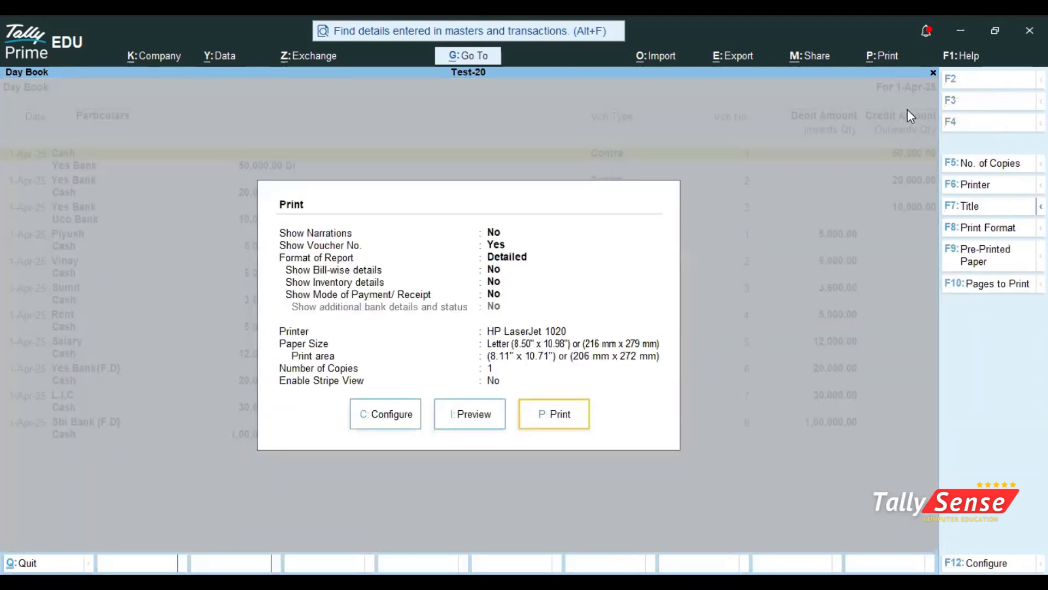
left_click(465, 424)
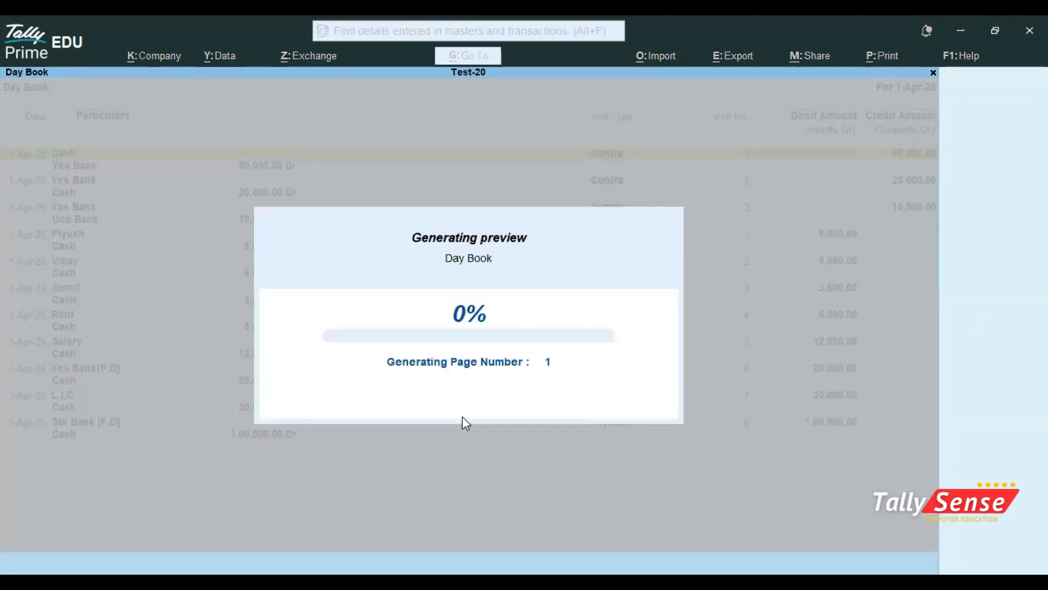
left_click(608, 534)
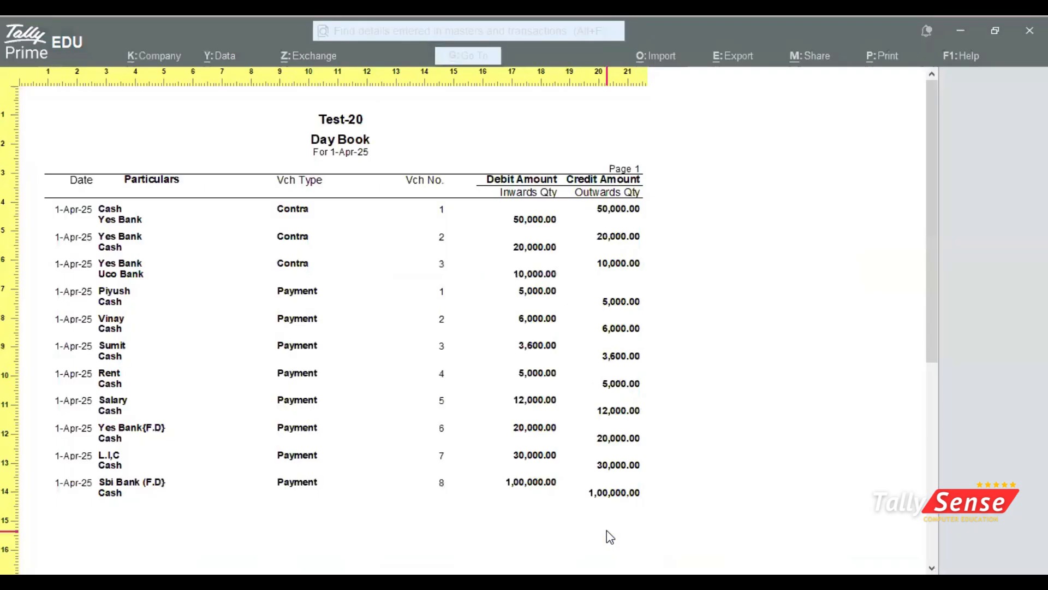
key("plus")
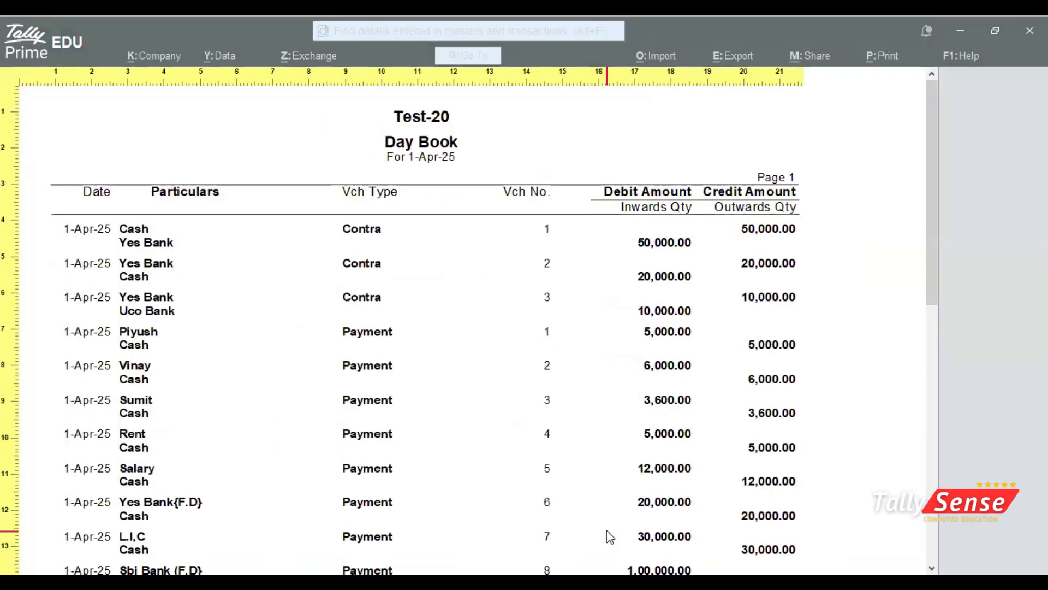
scroll(607, 531, "down", 5)
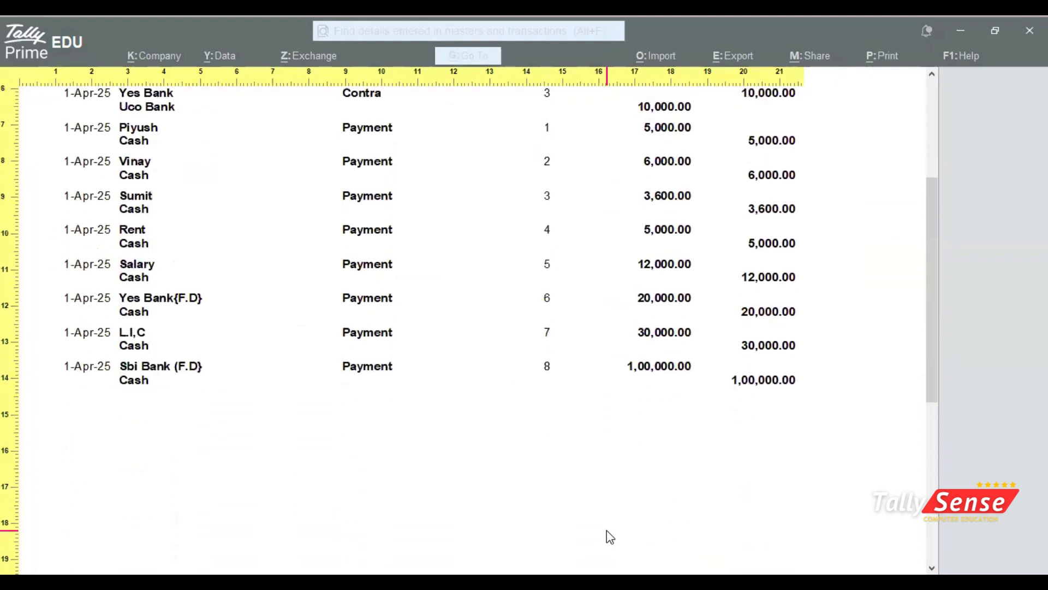
scroll(607, 531, "up", 5)
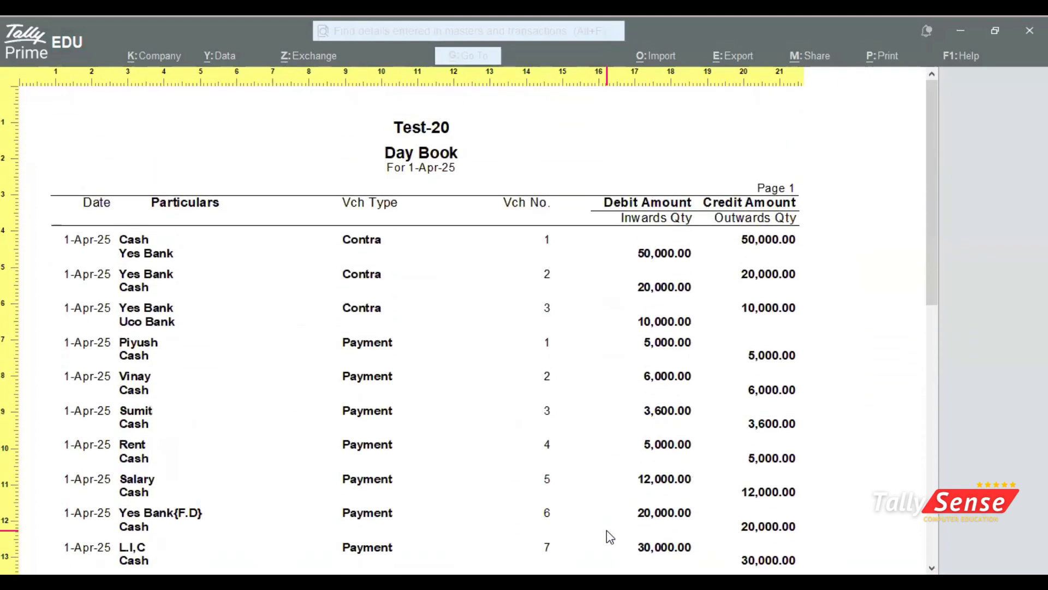
left_click(608, 530)
key("Escape")
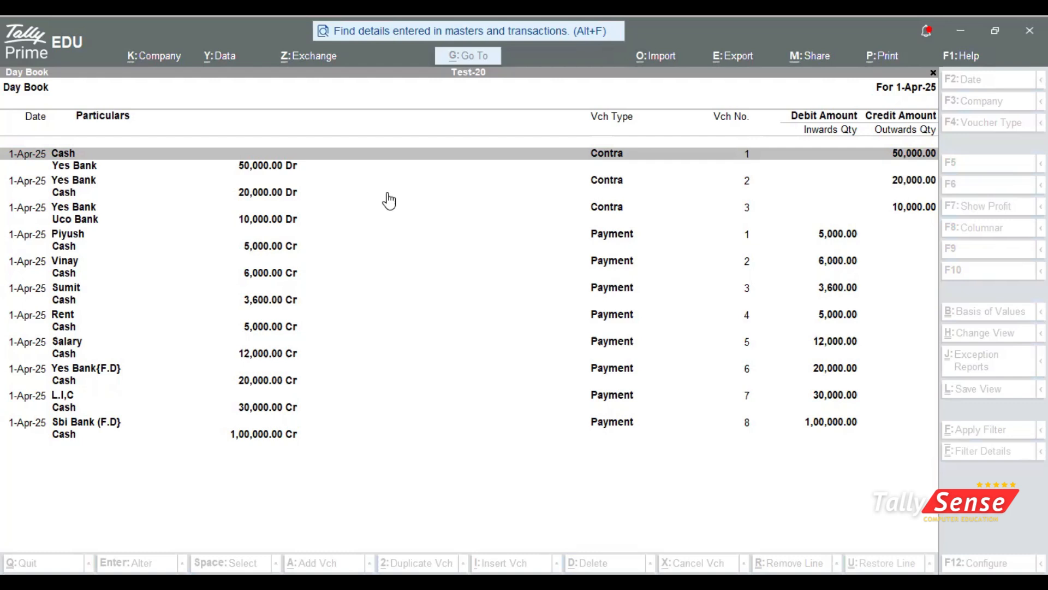
Switch to the Day 7 workbook PDF in the browser and look at Practical 4 – Payment Voucher.
key("alt+Tab")
scroll(486, 359, "down", 10)
scroll(486, 357, "down", 5)
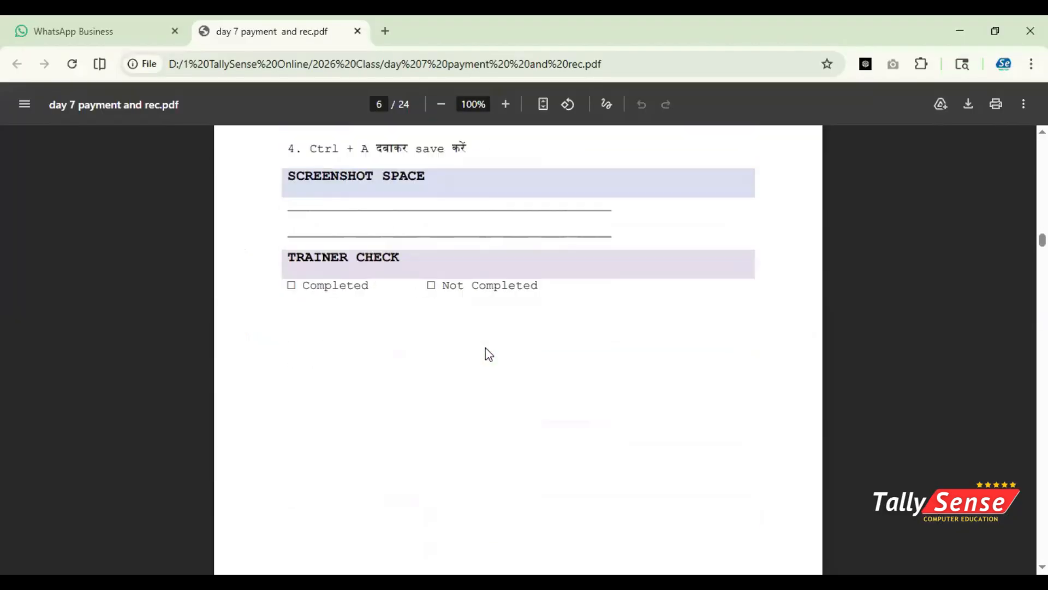
scroll(489, 354, "down", 8)
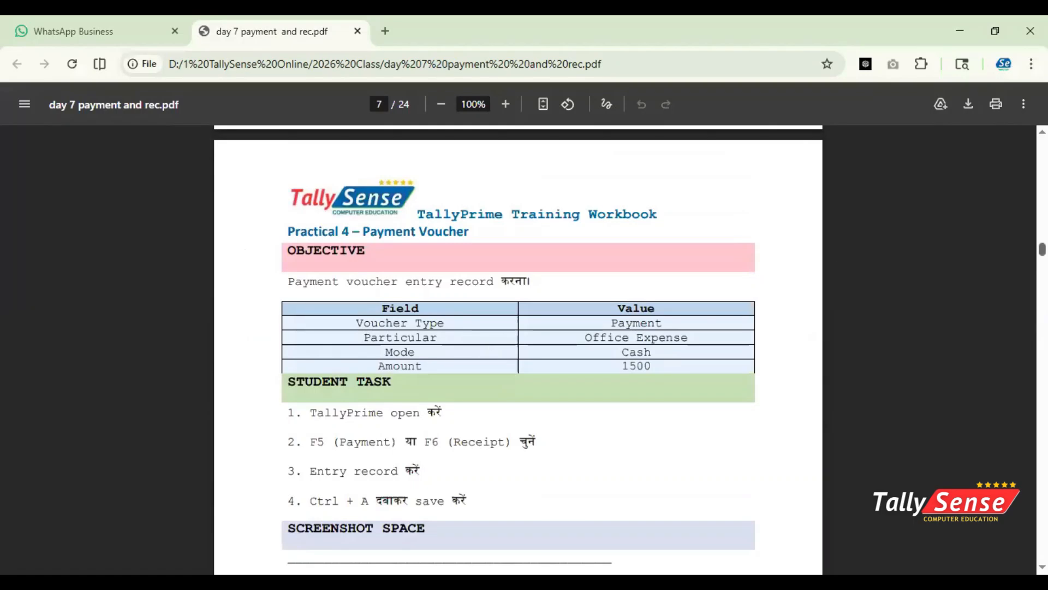
scroll(519, 350, "down", 20)
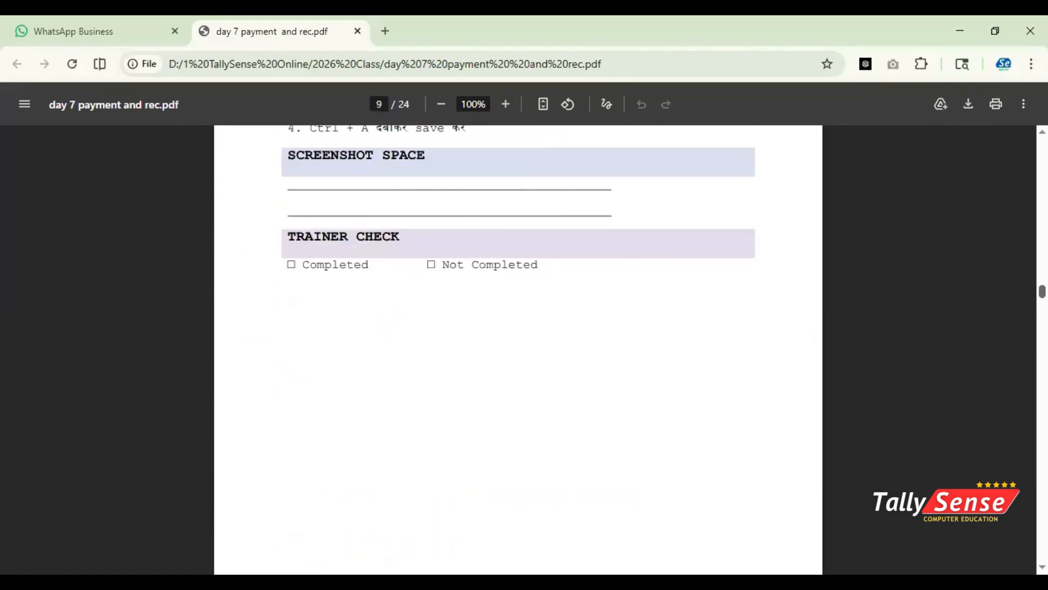
scroll(847, 274, "up", 20)
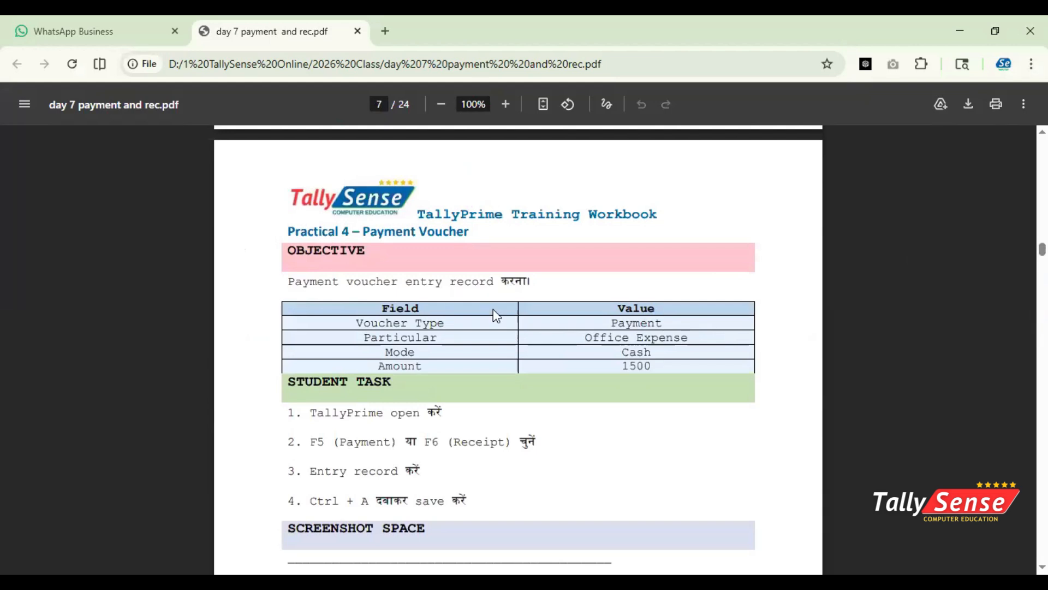
Look through the workbook's receipt voucher practicals and return to the cover page.
scroll(496, 316, "down", 5)
scroll(518, 349, "down", 20)
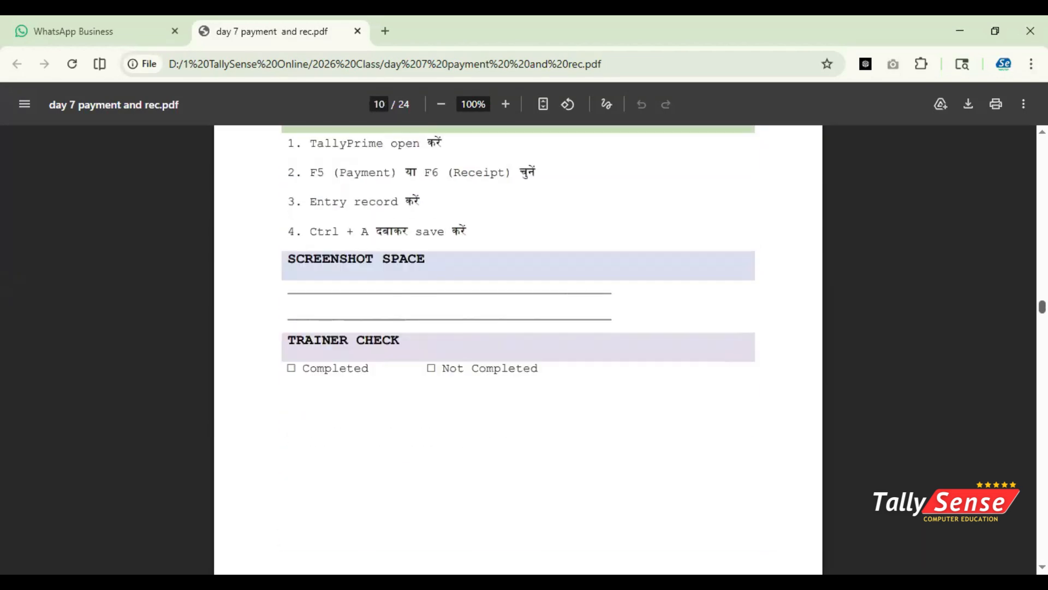
scroll(927, 330, "up", 4)
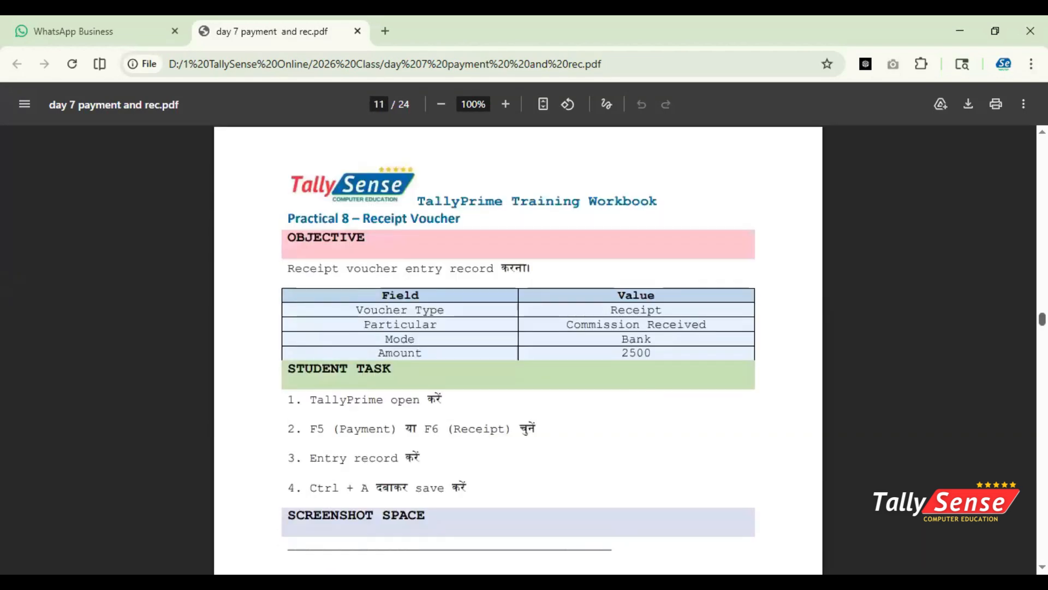
scroll(928, 330, "up", 2)
scroll(518, 415, "down", 8)
scroll(518, 409, "up", 3)
scroll(516, 404, "down", 5)
scroll(514, 399, "up", 20)
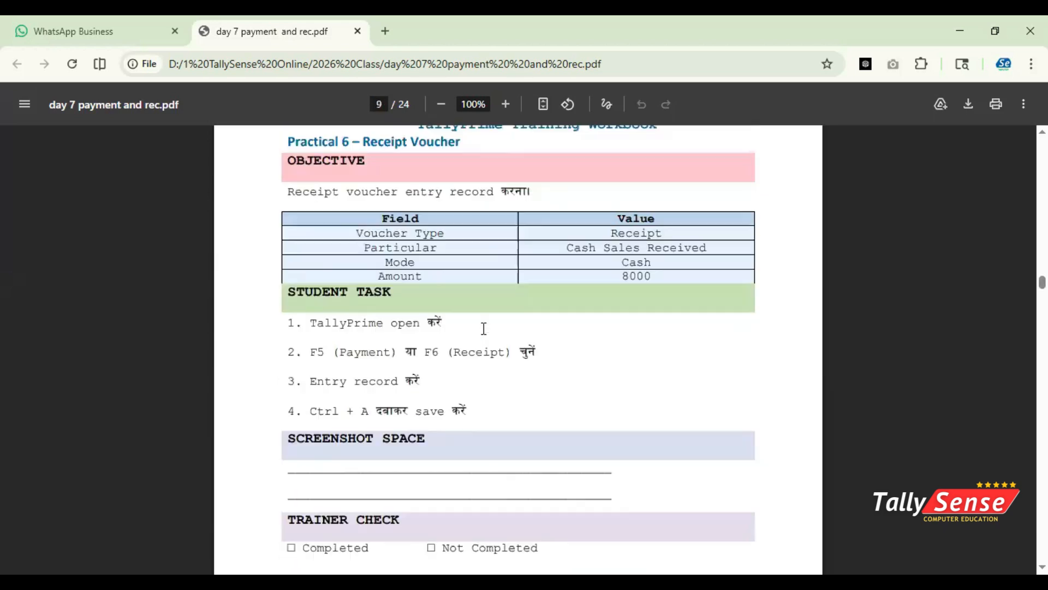
scroll(463, 299, "up", 20)
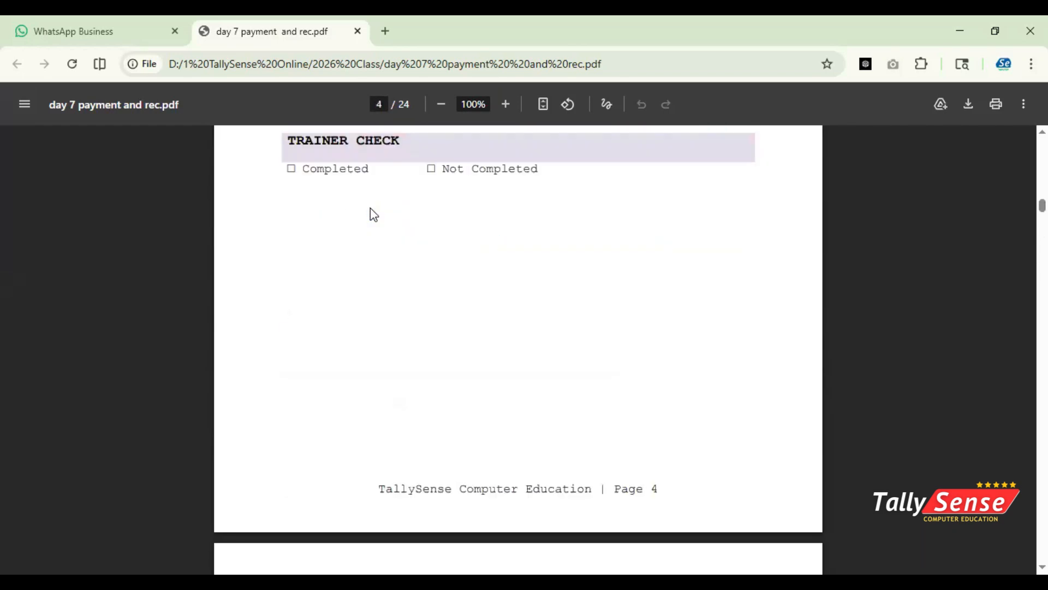
scroll(306, 159, "up", 12)
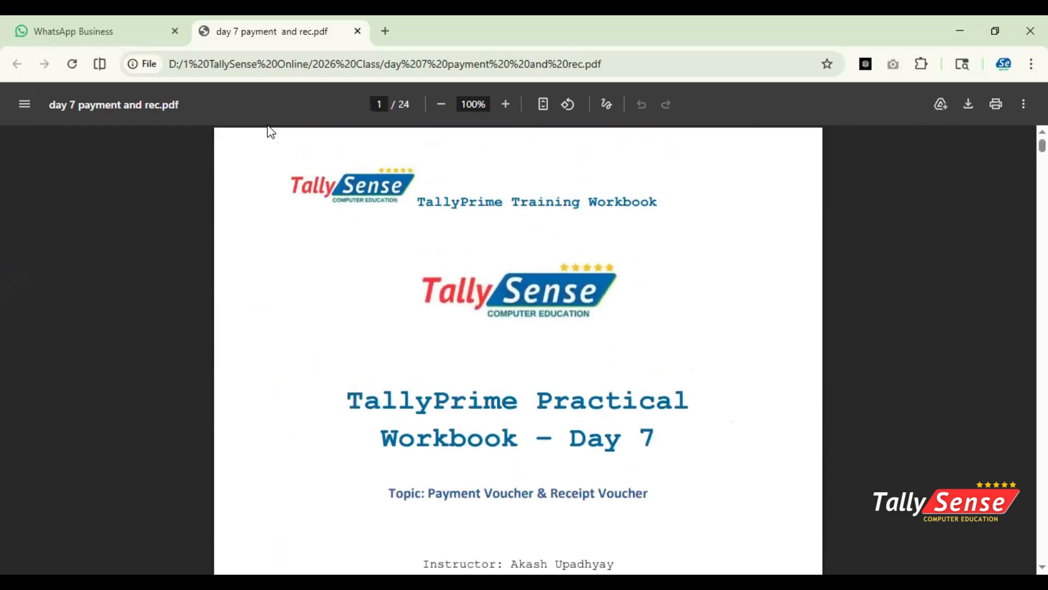